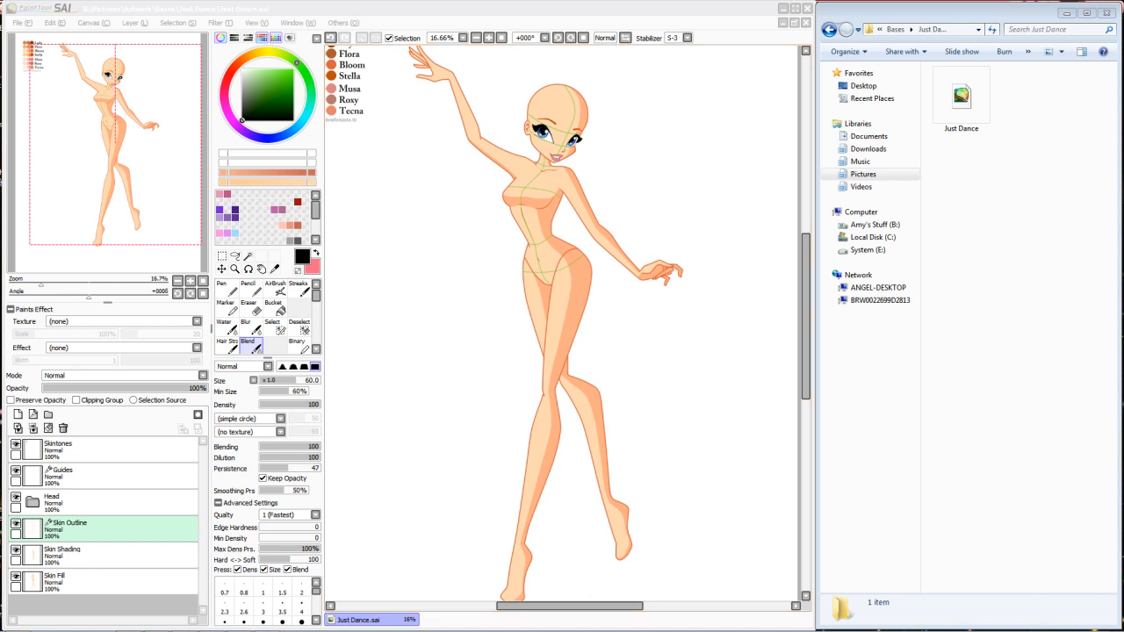
Step: Look at the skin layers in turn: Skin Outline, Skin Shading and Skin Fill
left_click(497, 301)
left_click_drag(502, 296, 528, 299)
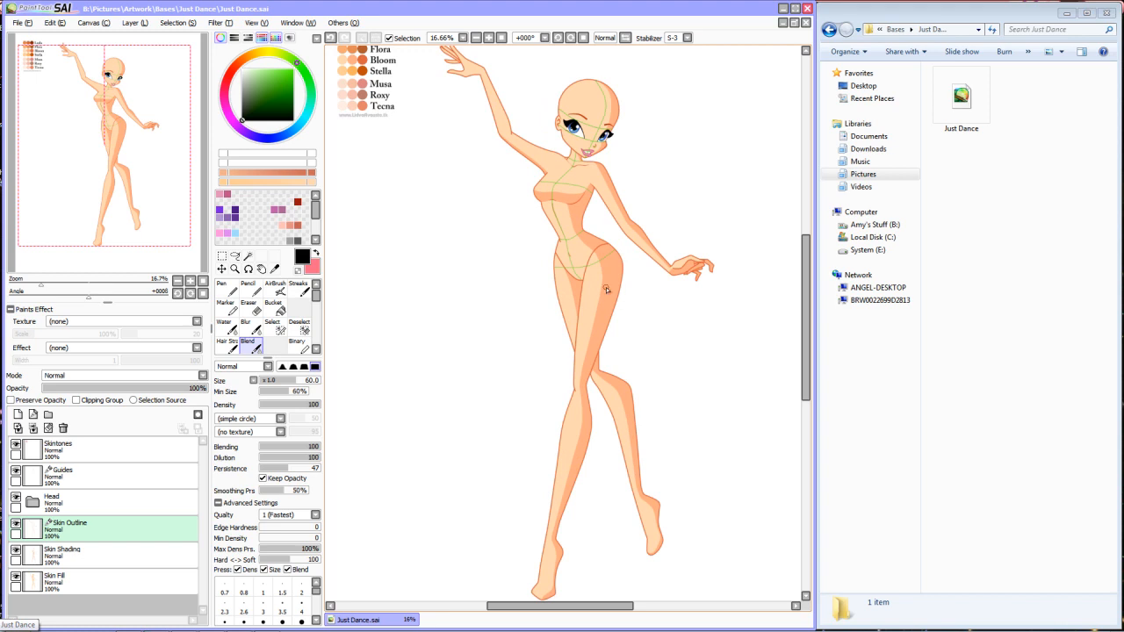
right_click(117, 527)
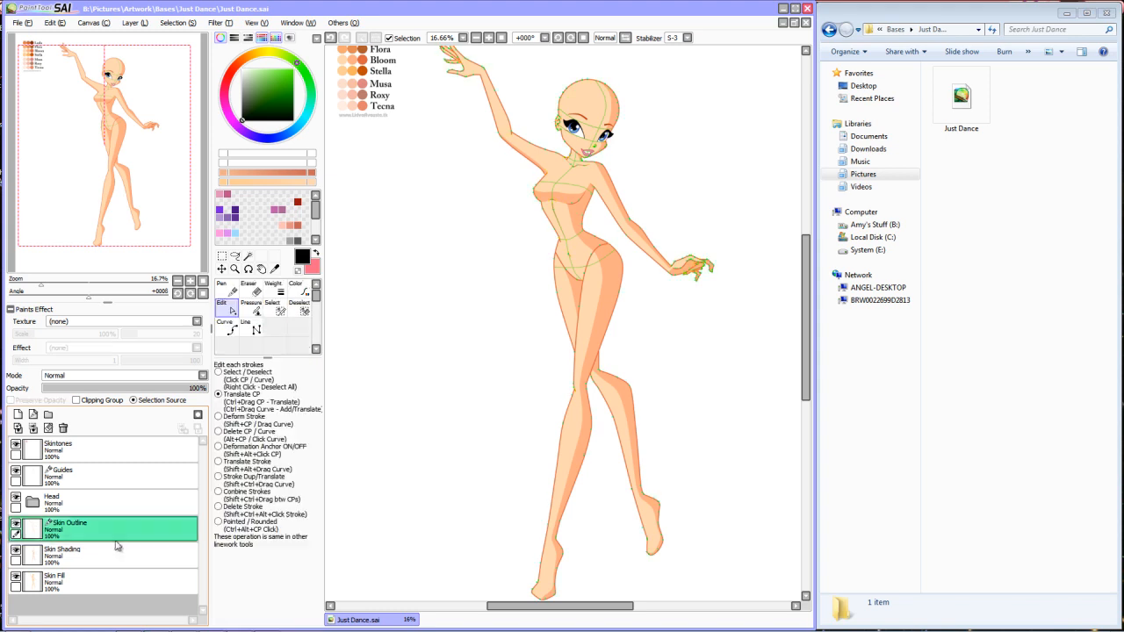
left_click(118, 555)
left_click(117, 582)
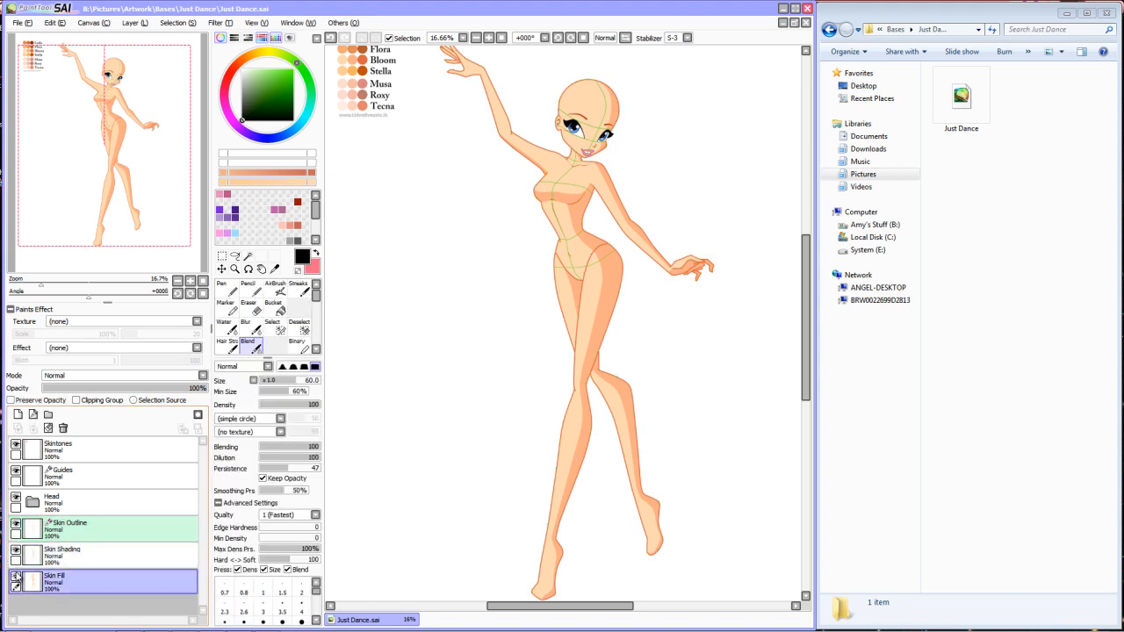
Step: Expand the Head layer folder along with its nested Face and Eyes folders
left_click(25, 517)
left_click(32, 505)
left_click(40, 555)
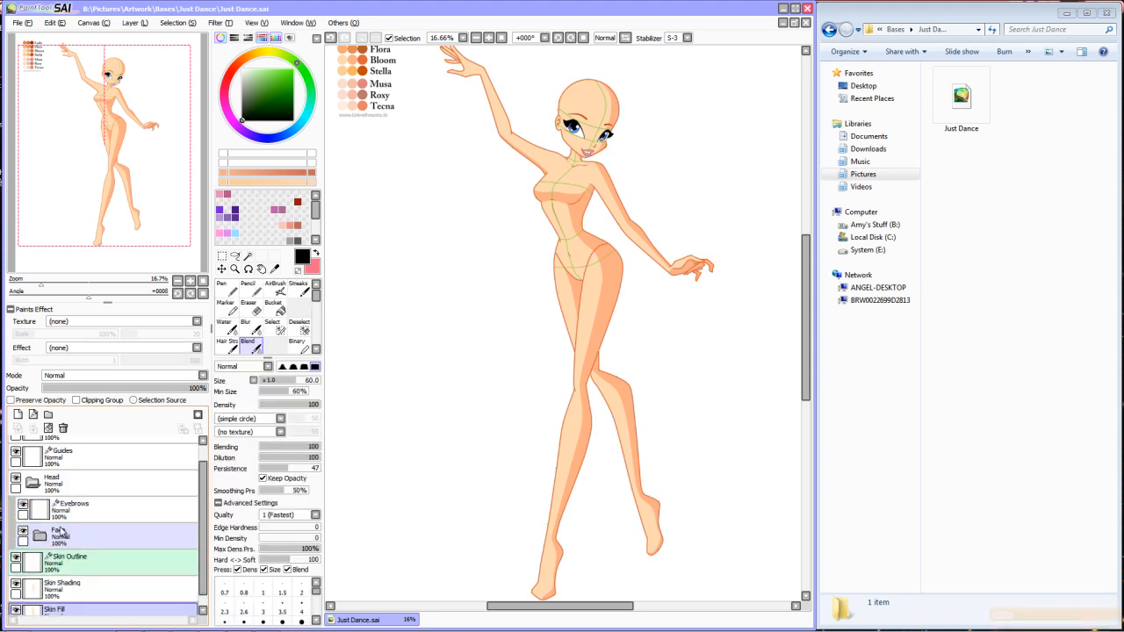
left_click(44, 575)
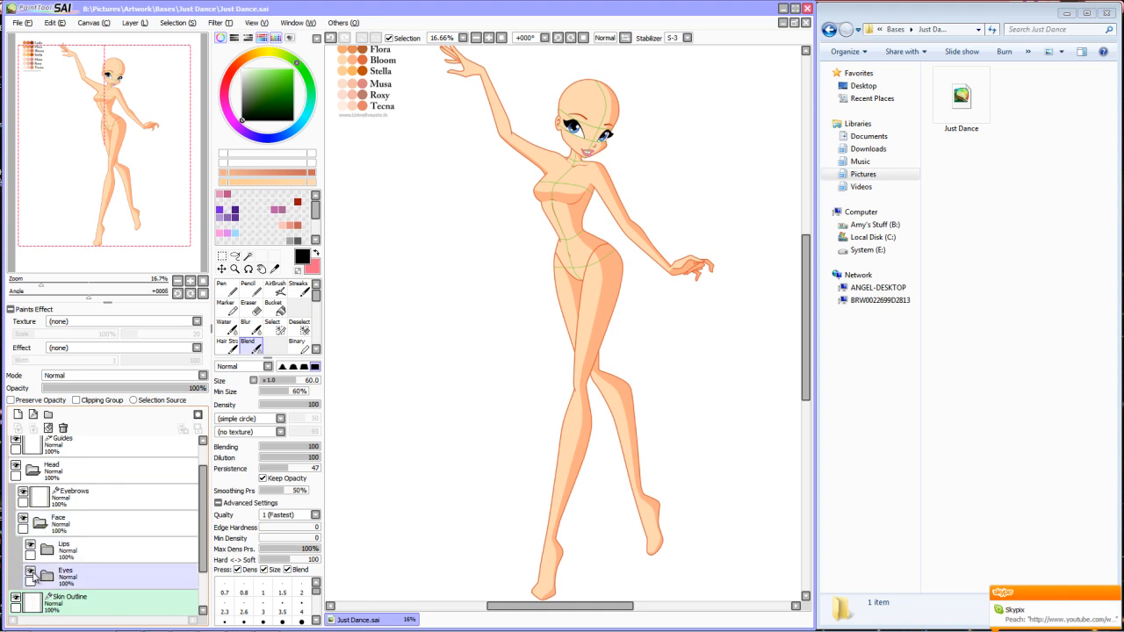
Step: Examine the layers inside the Eyes folder, from Lashes Outline down to Eyewhite
left_click(113, 556)
scroll(113, 556, "down", 4)
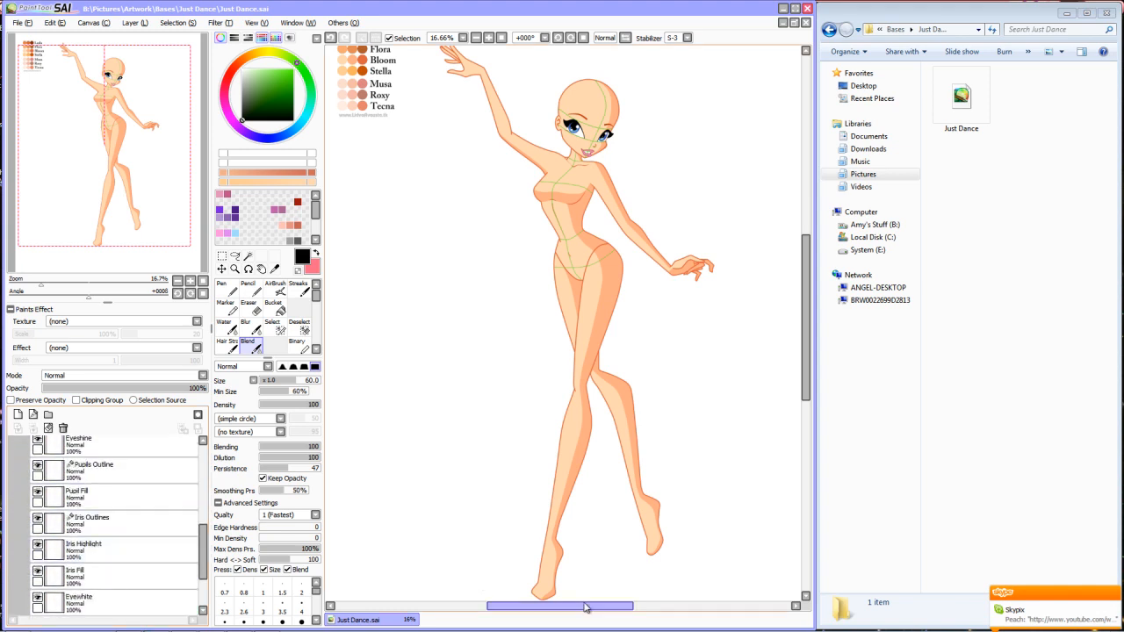
left_click(1113, 594)
left_click(87, 550)
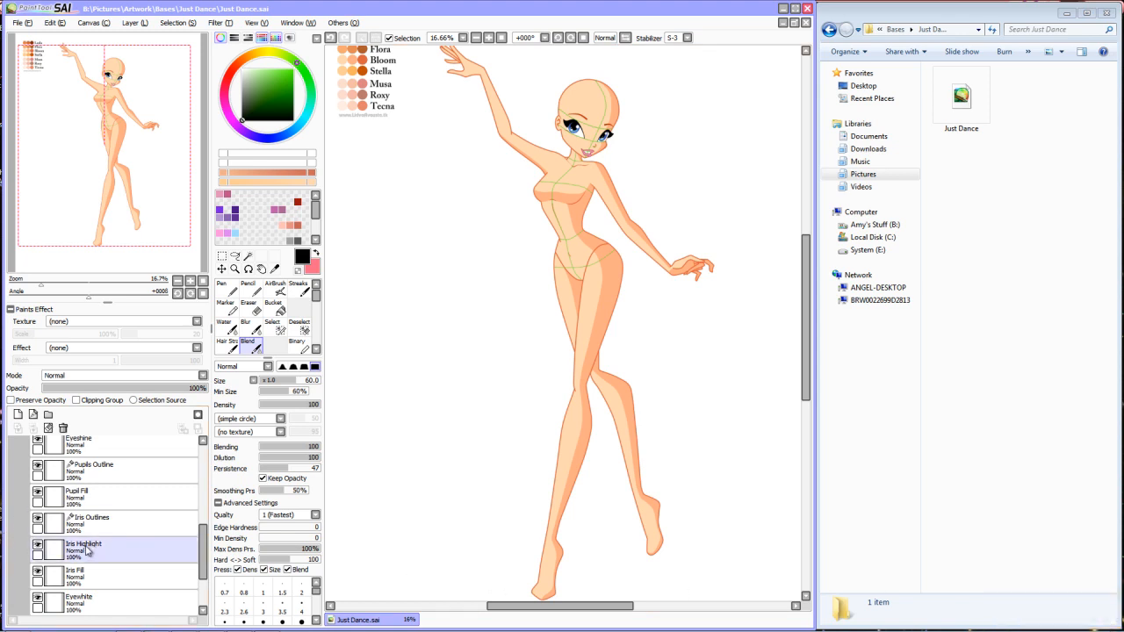
scroll(86, 550, "down", 1)
left_click(86, 549)
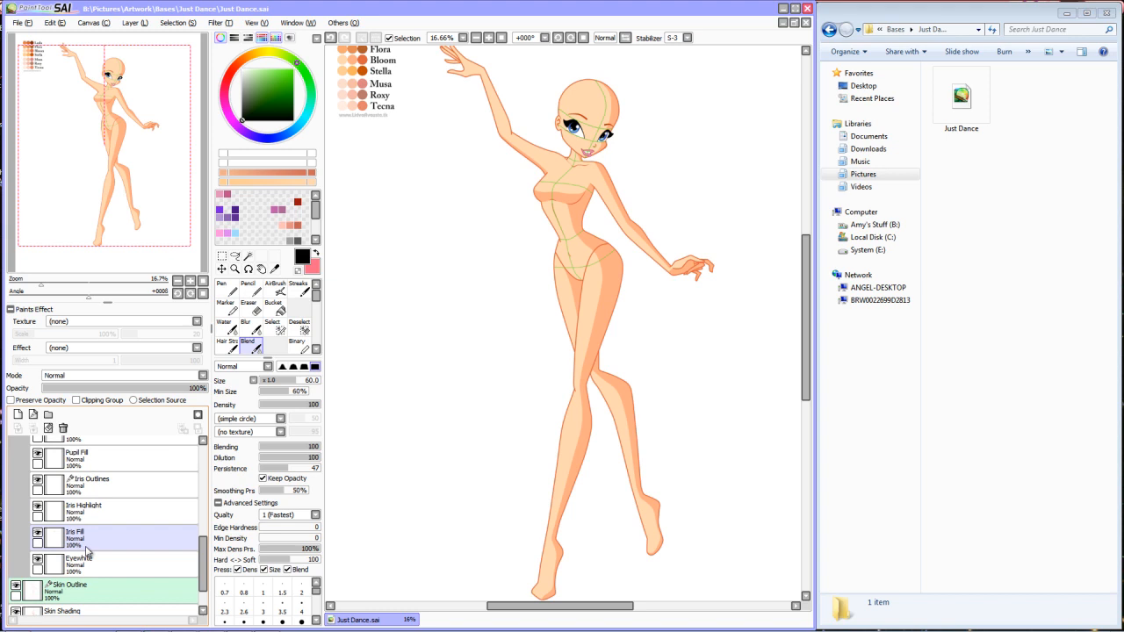
scroll(86, 551, "up", 3)
left_click(88, 550)
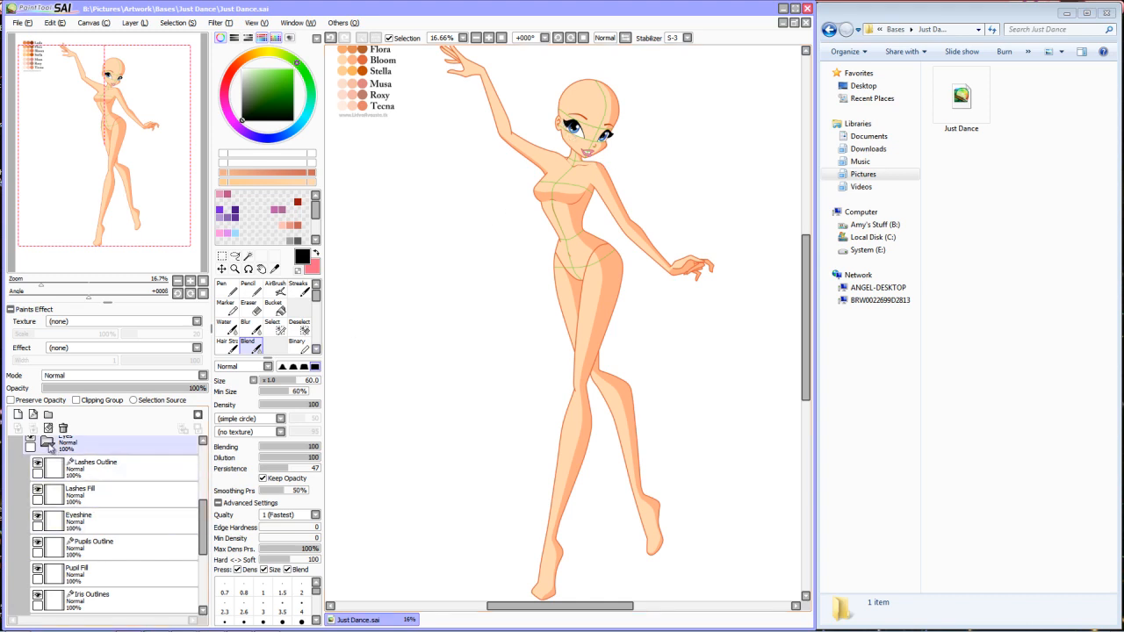
Step: Collapse the Eyes, Face and Head layer folders and select the Skin Shading layer
scroll(89, 492, "up", 1)
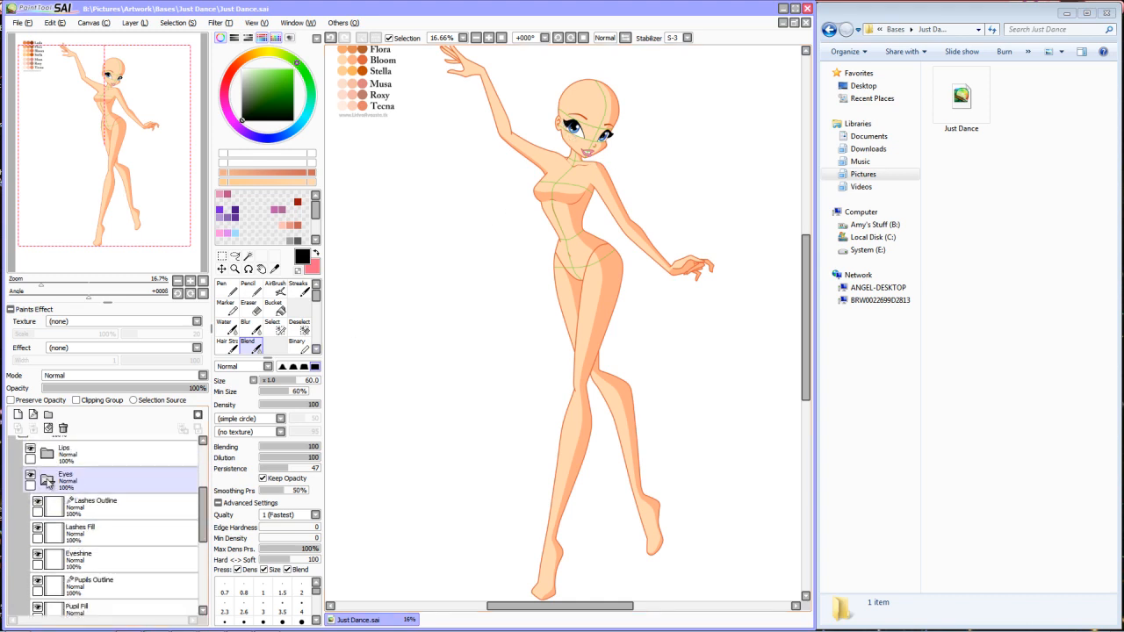
left_click(49, 480)
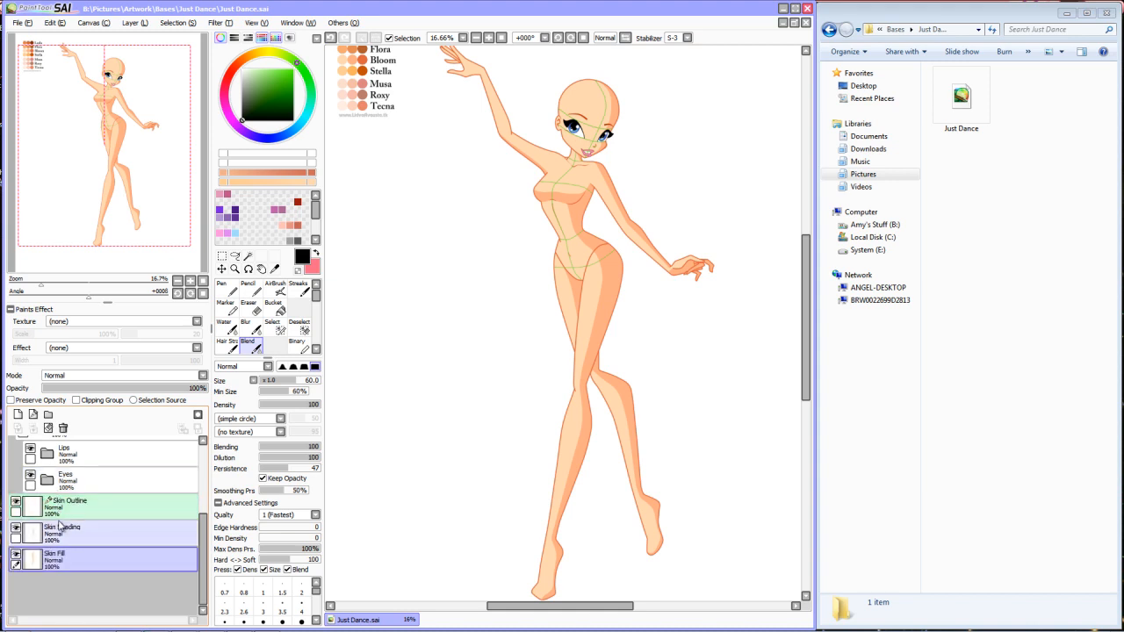
scroll(58, 561, "up", 3)
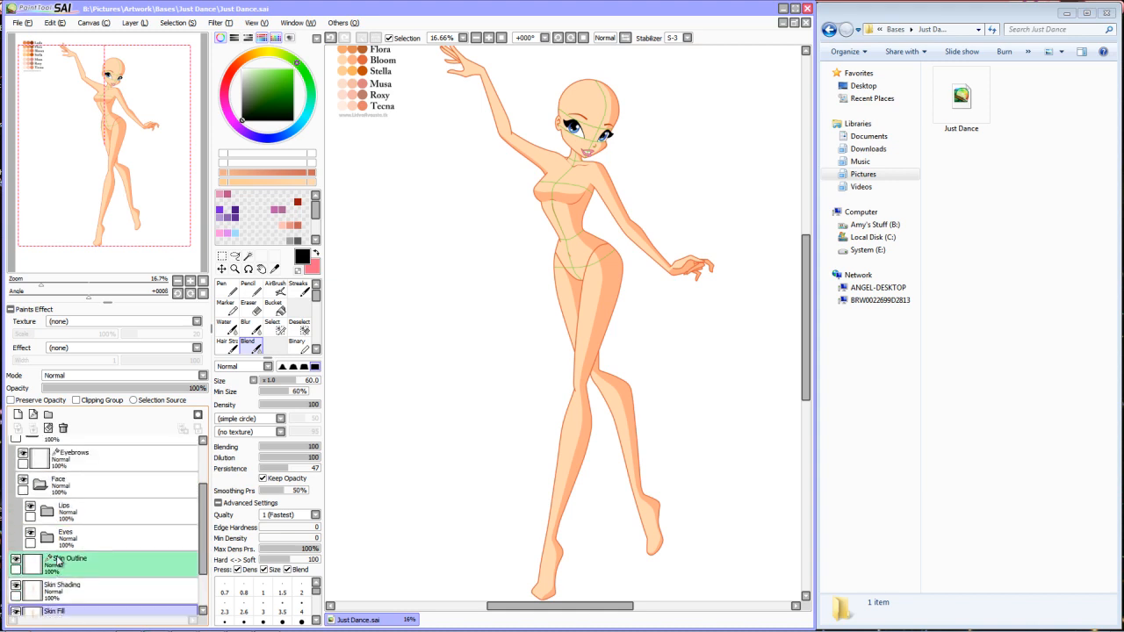
left_click(40, 524)
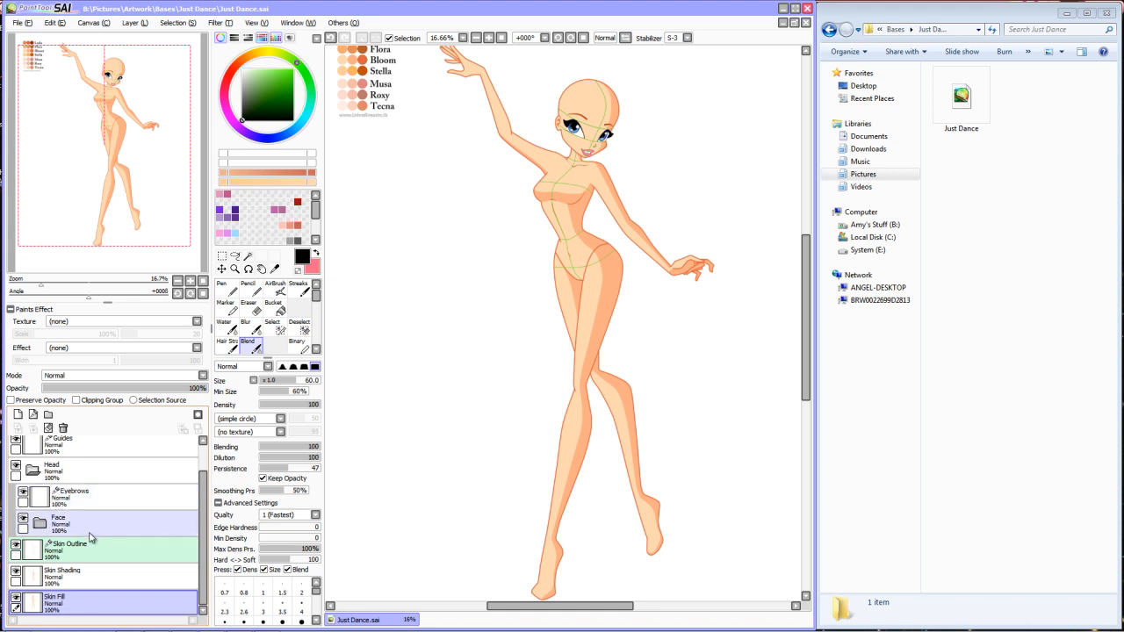
left_click(79, 581)
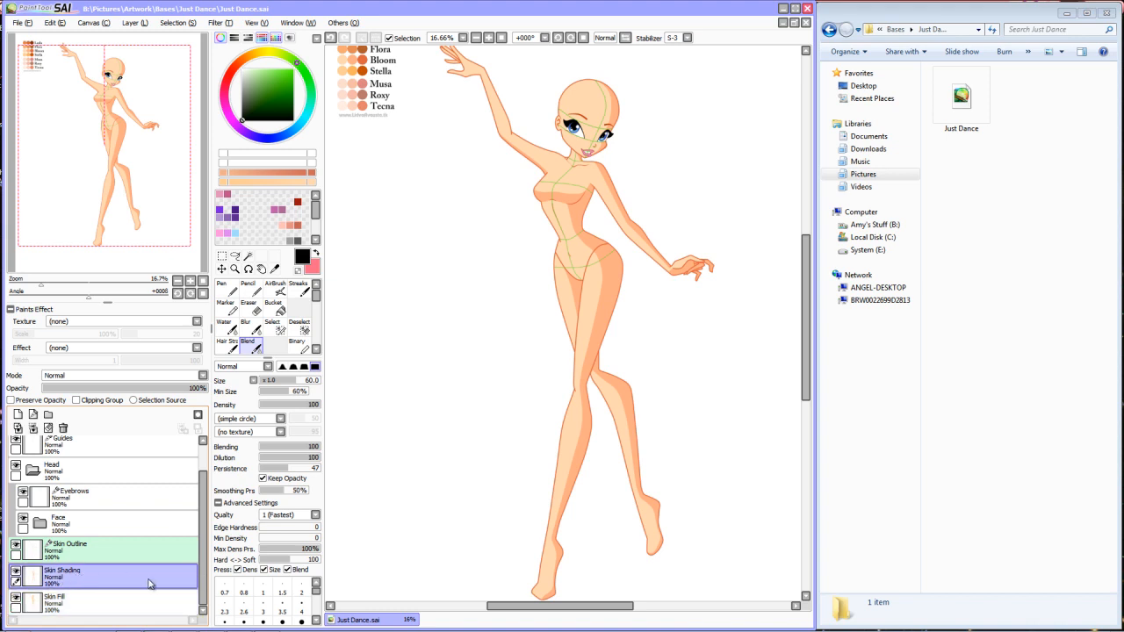
left_click(32, 470)
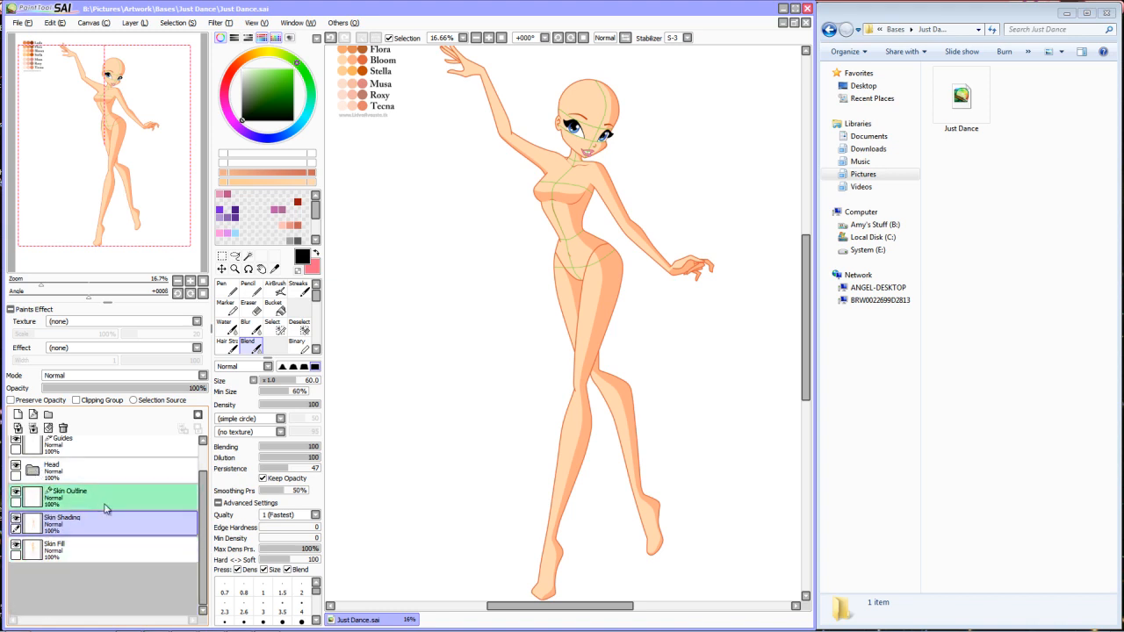
Step: Hide the Head layer folder to view the figure without facial features, and show it again
left_click(74, 478)
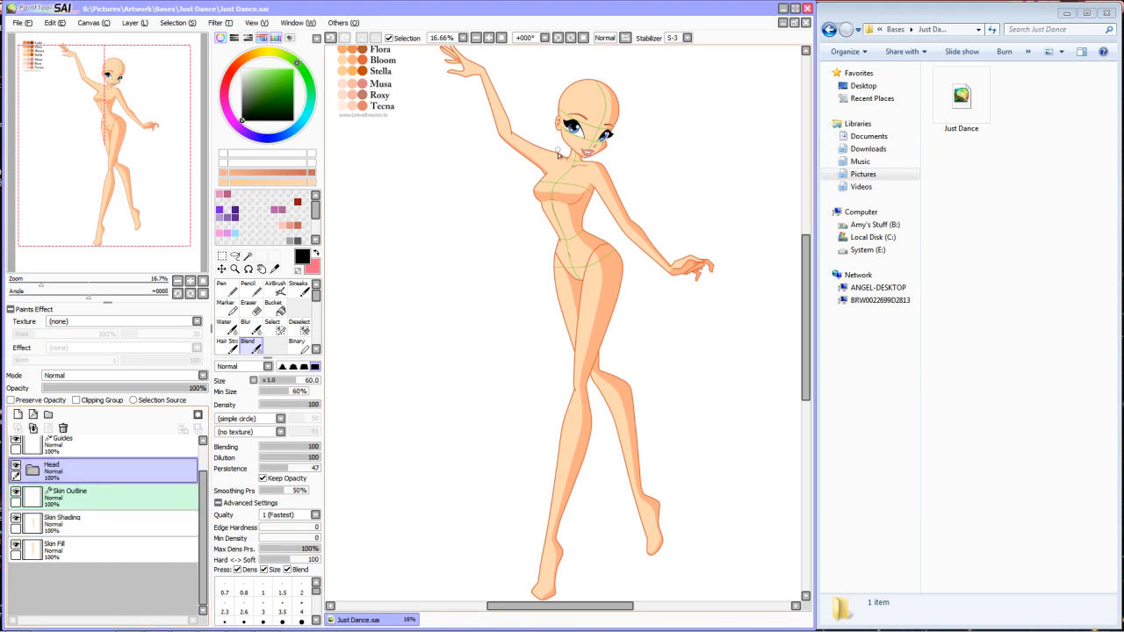
left_click(15, 466)
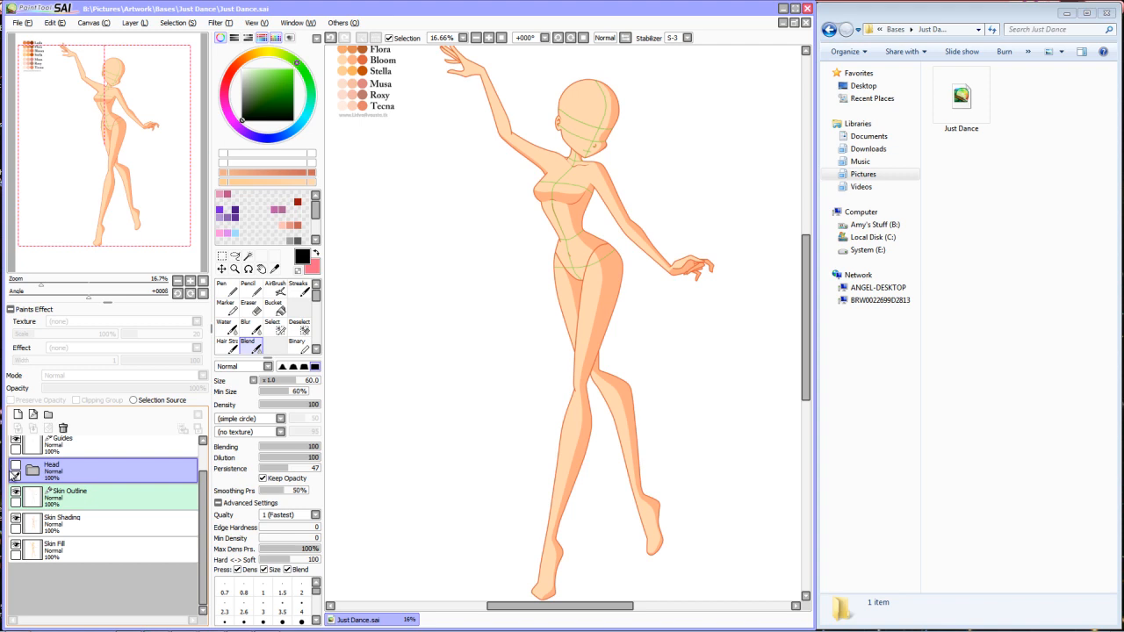
left_click(15, 465)
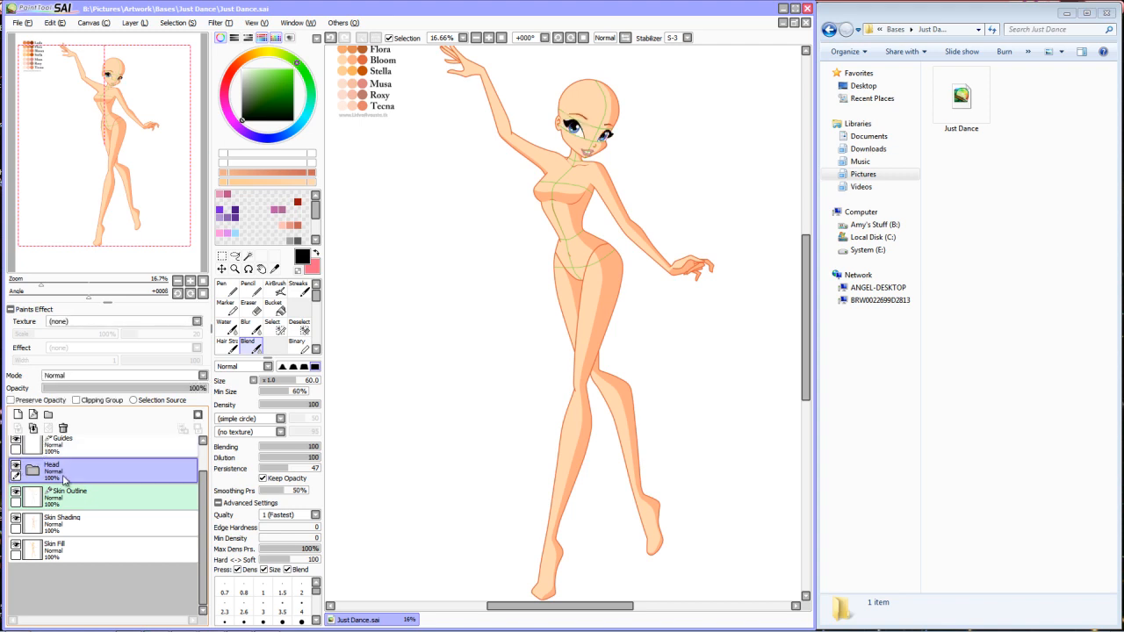
scroll(63, 479, "up", 1)
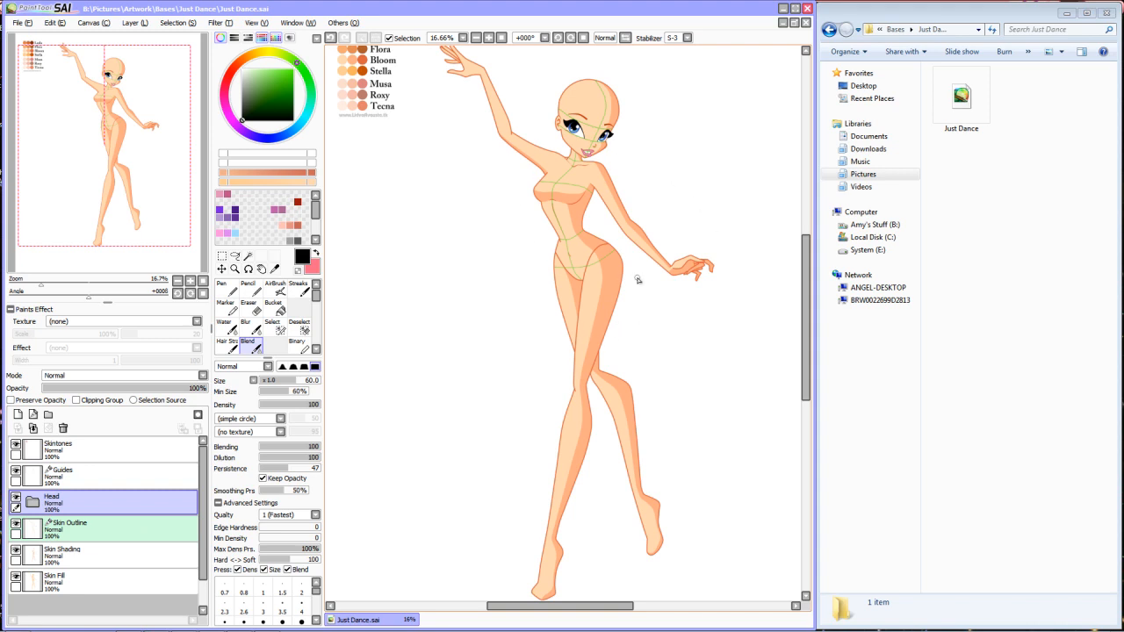
Step: Switch to the file explorer and check the details of the Just Dance SAI file
left_click(1030, 244)
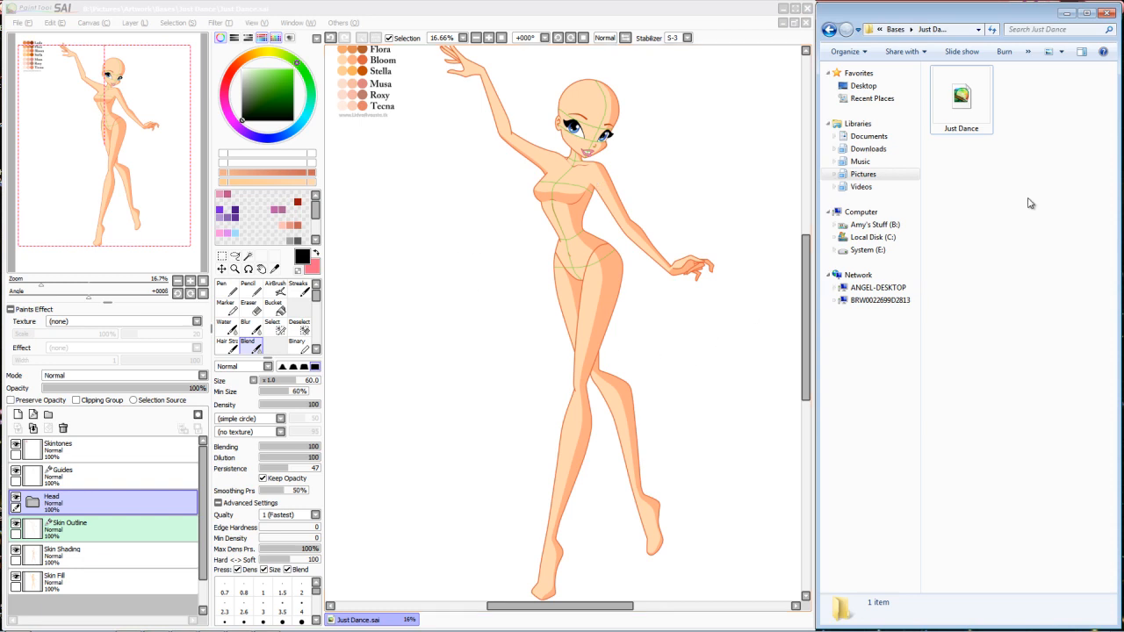
left_click(948, 134)
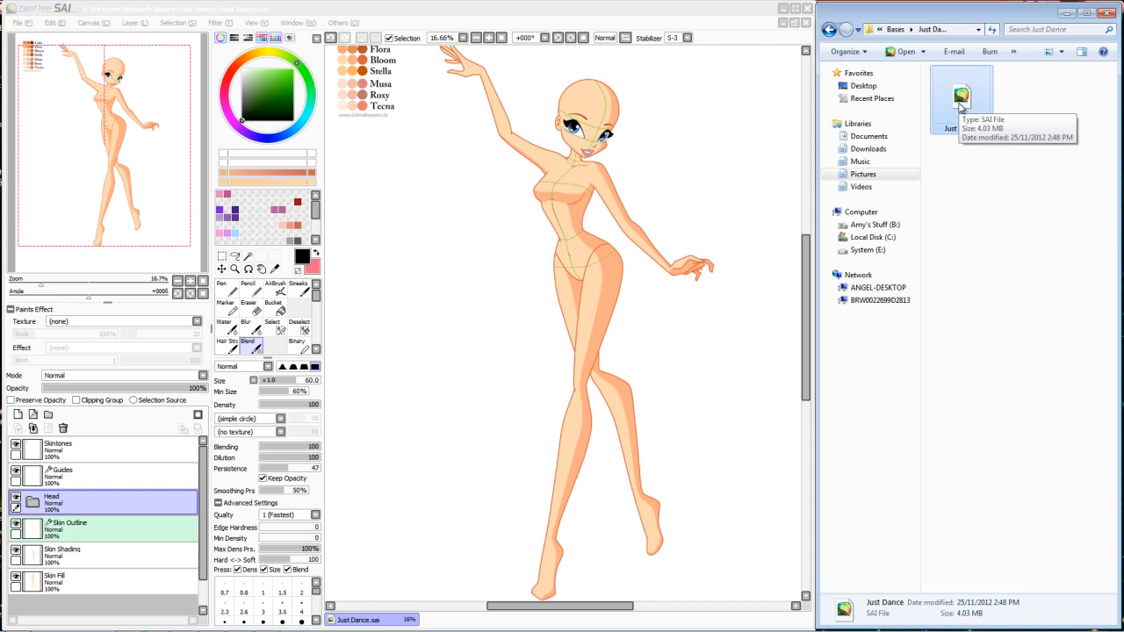
Step: Return to PaintTool SAI and check the drawing's canvas size settings without changing them
left_click(587, 230)
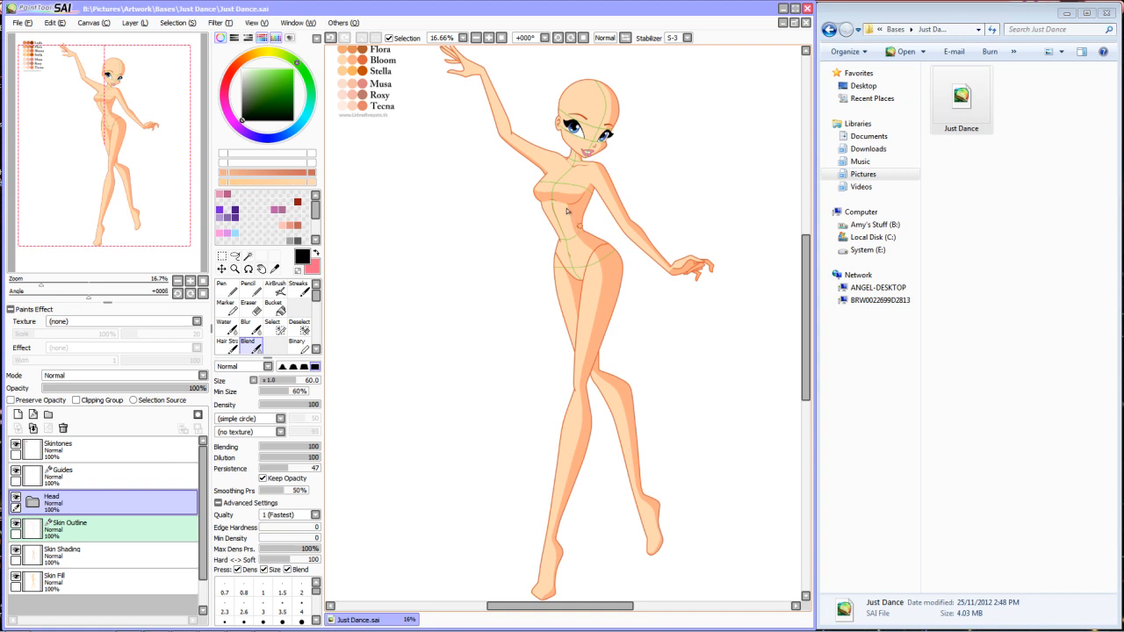
left_click(88, 27)
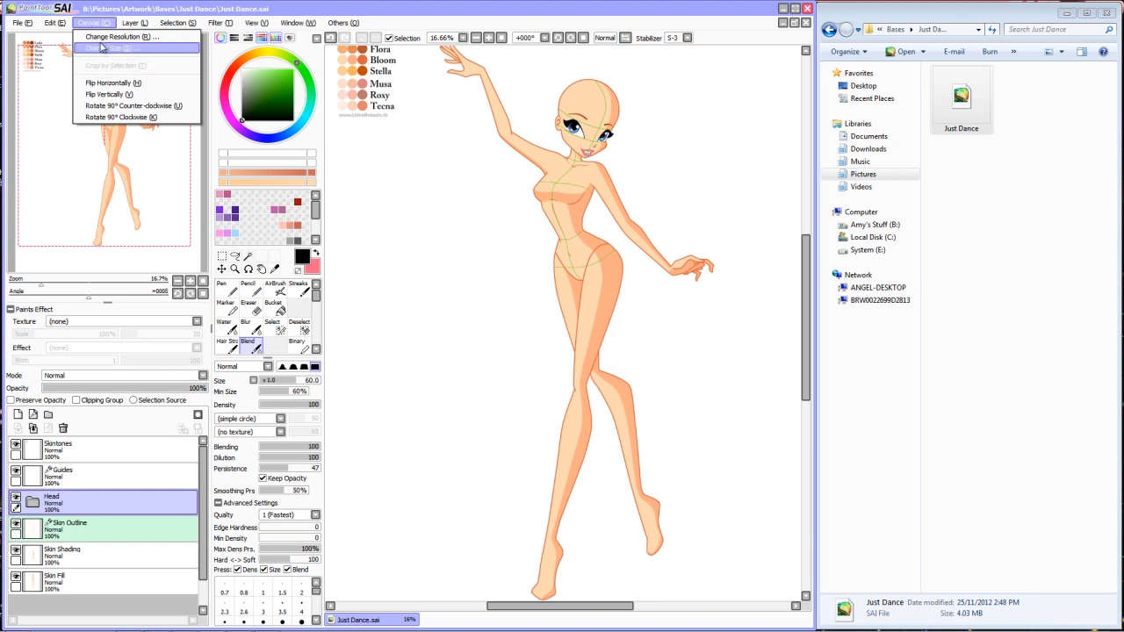
left_click(101, 47)
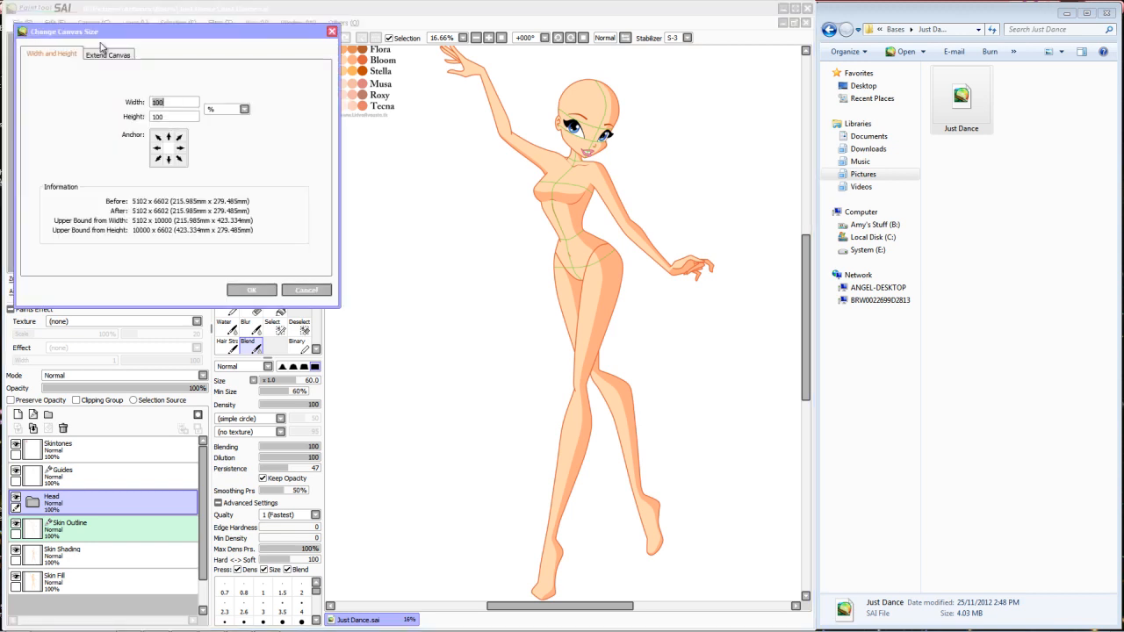
left_click(331, 31)
left_click(107, 24)
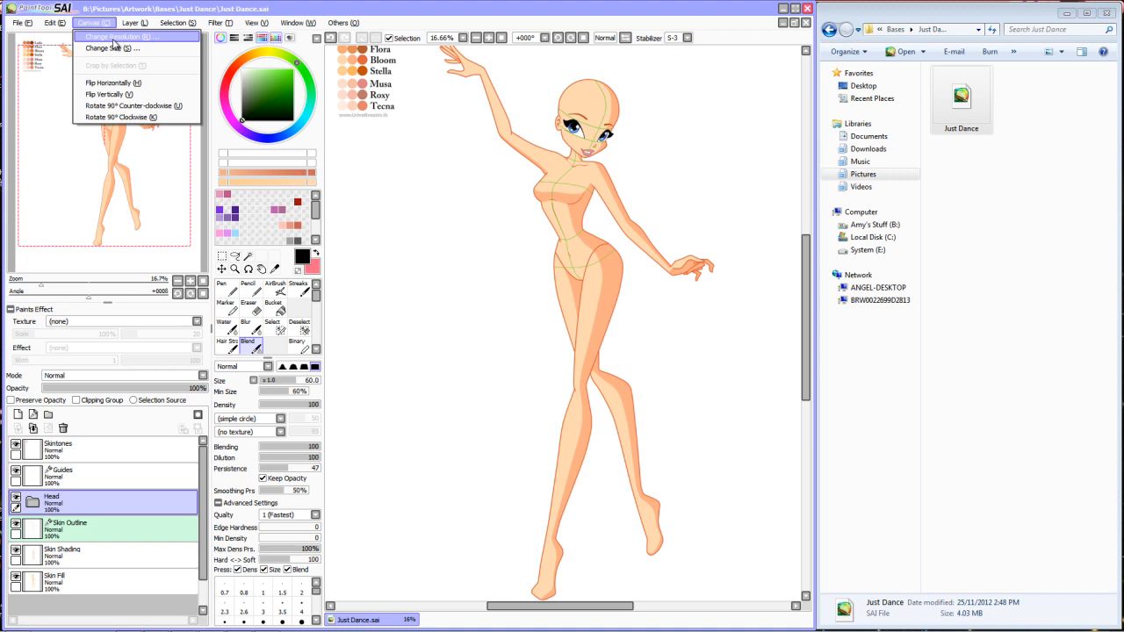
left_click(449, 160)
Step: Apply the canvas resolution settings in pixel/inch with proportions constrained
scroll(449, 161, "down", 2)
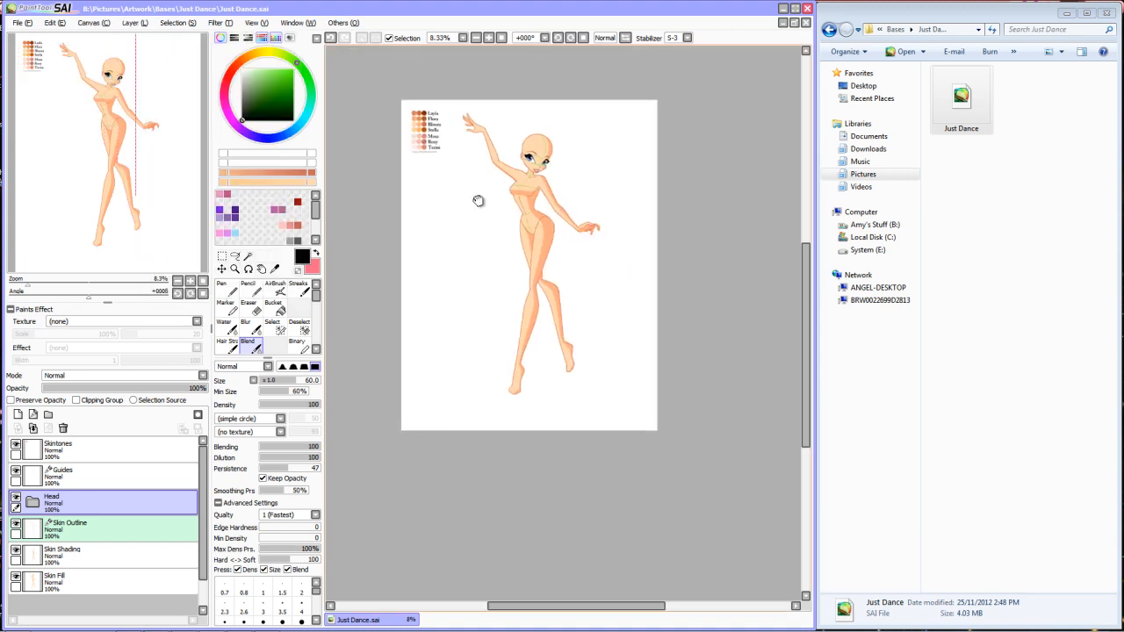
left_click_drag(478, 200, 536, 248)
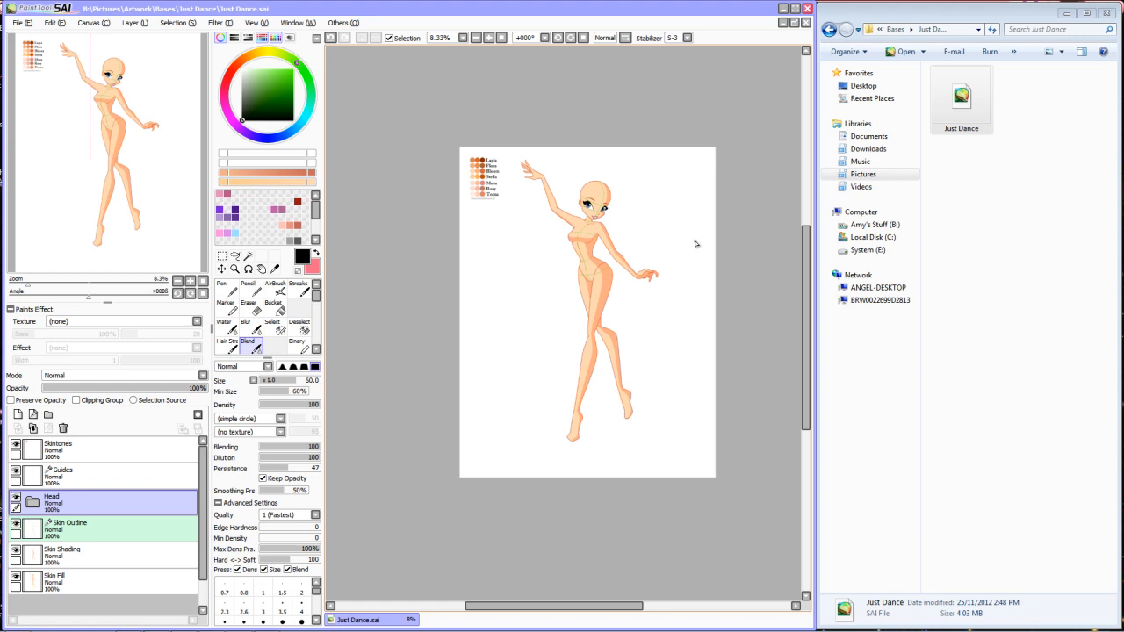
scroll(694, 243, "up", 2)
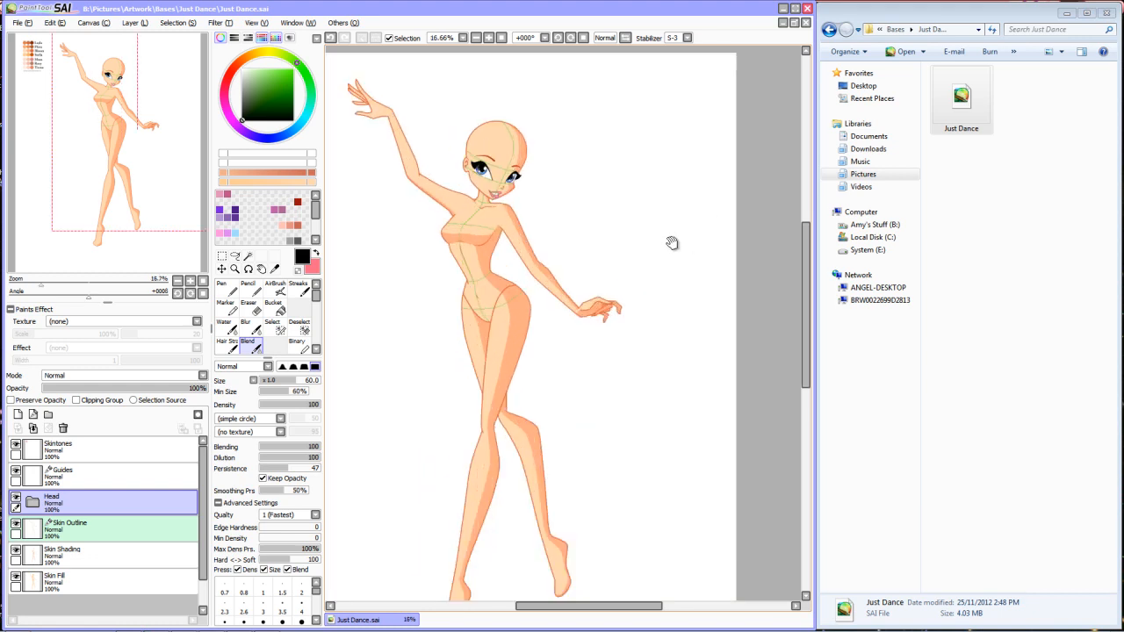
left_click_drag(672, 243, 731, 237)
left_click(94, 22)
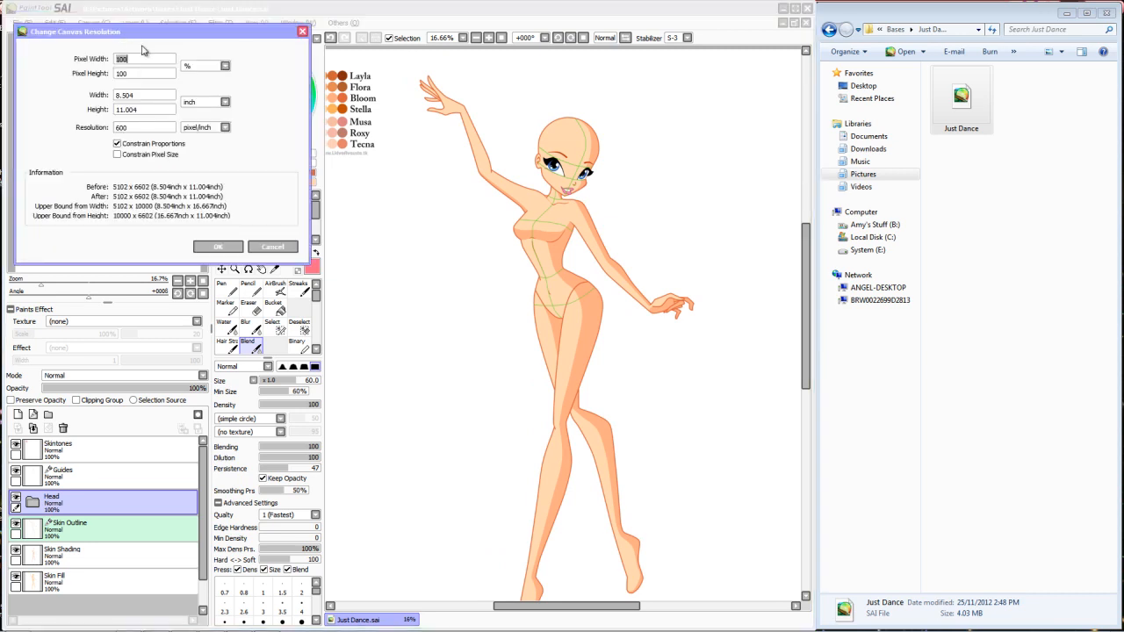
left_click(123, 38)
double_click(143, 129)
left_click(218, 246)
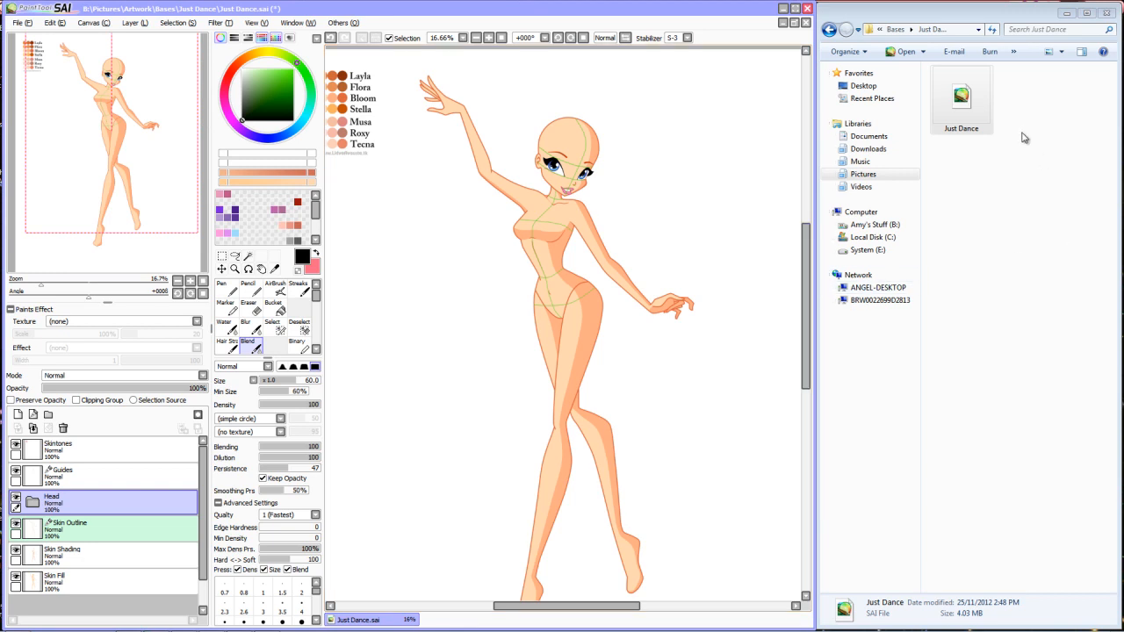
Step: Switch to the file explorer, look through the Bases folder and reopen its Just Dance subfolder
left_click(895, 28)
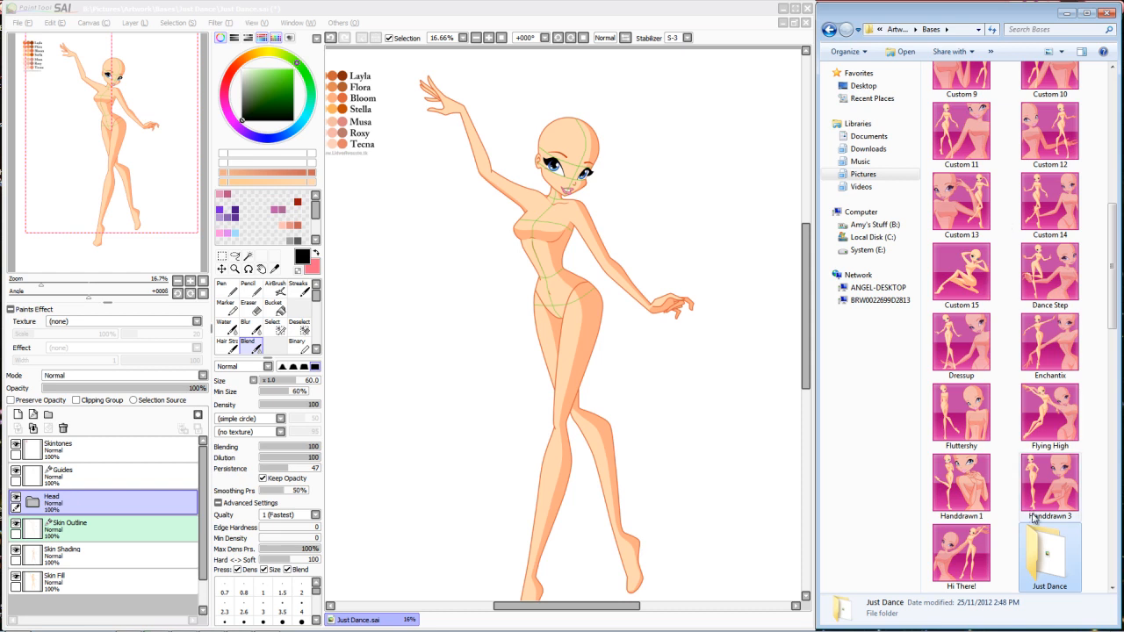
double_click(1060, 563)
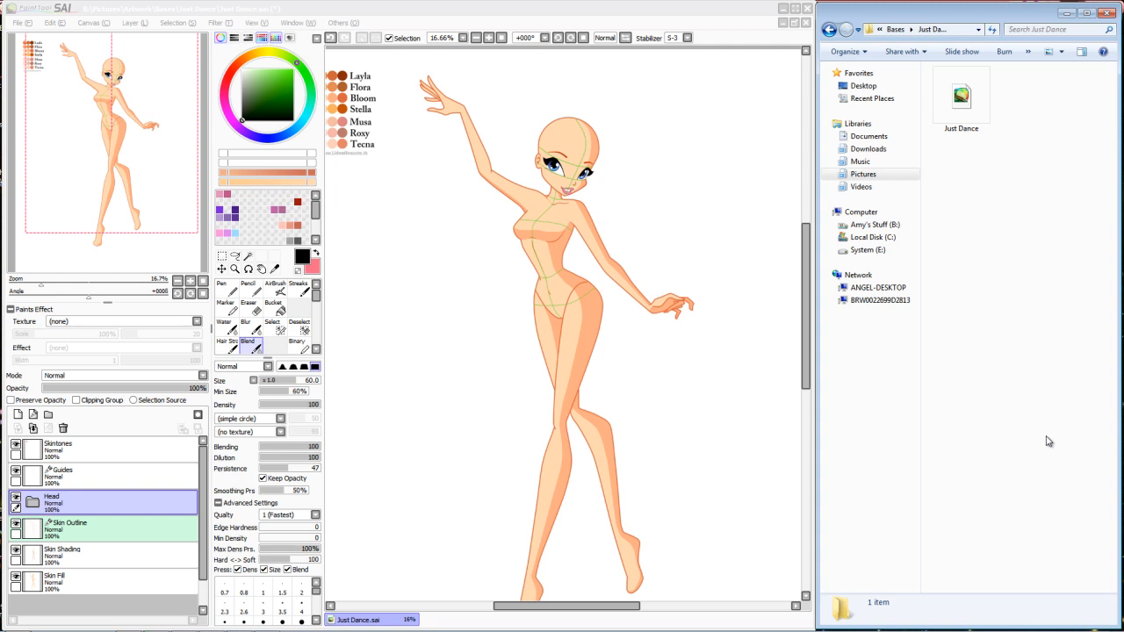
left_click(24, 23)
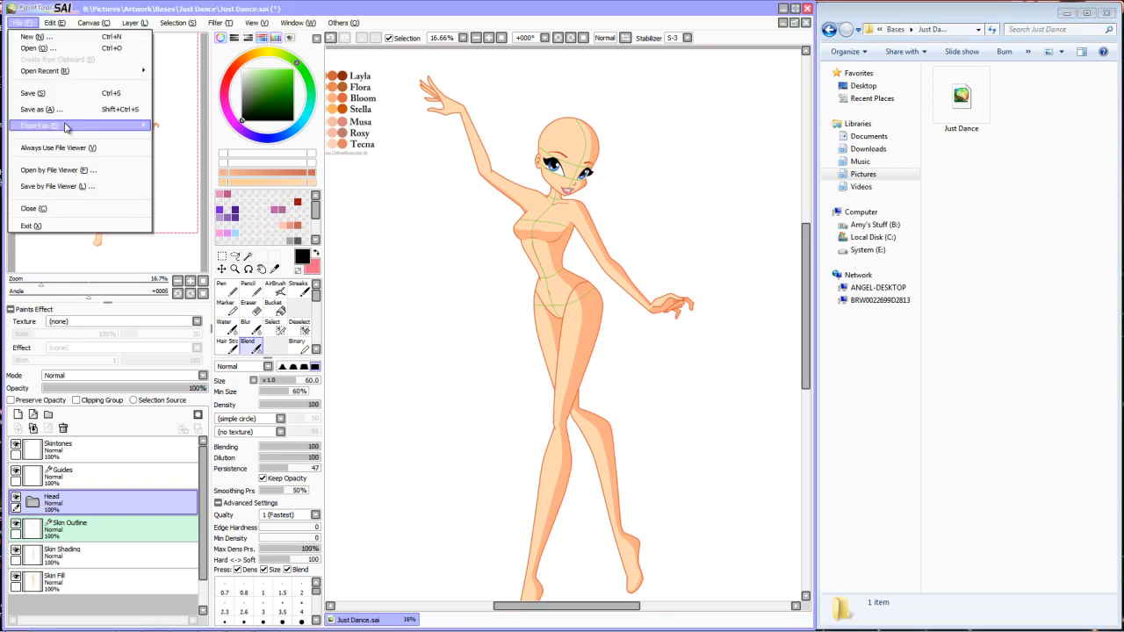
mouse_move(91, 128)
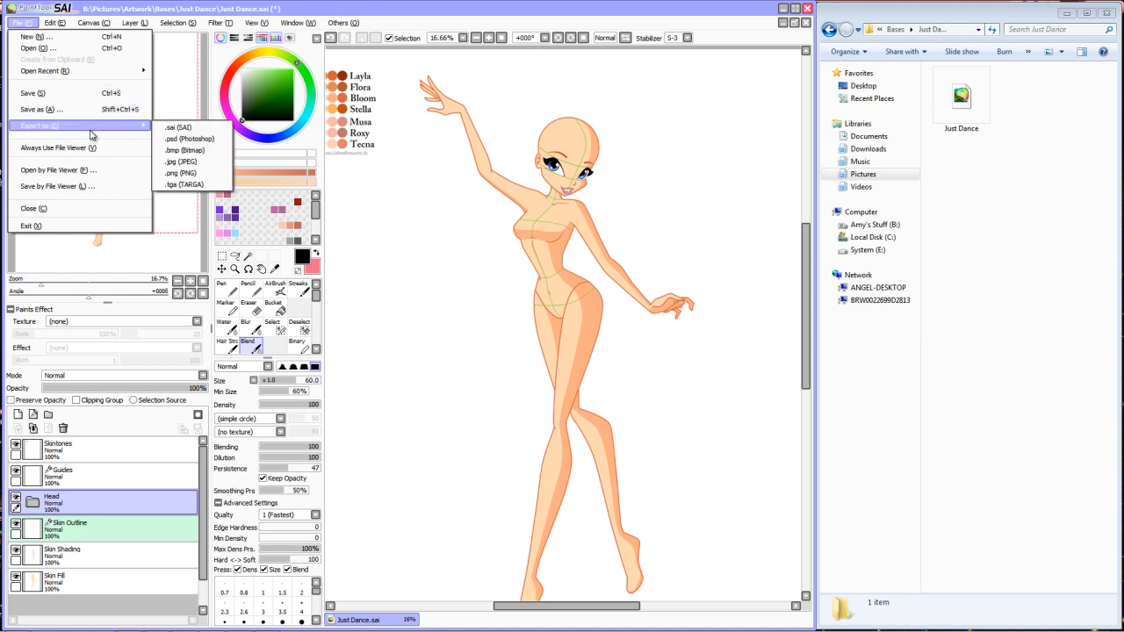
left_click(176, 145)
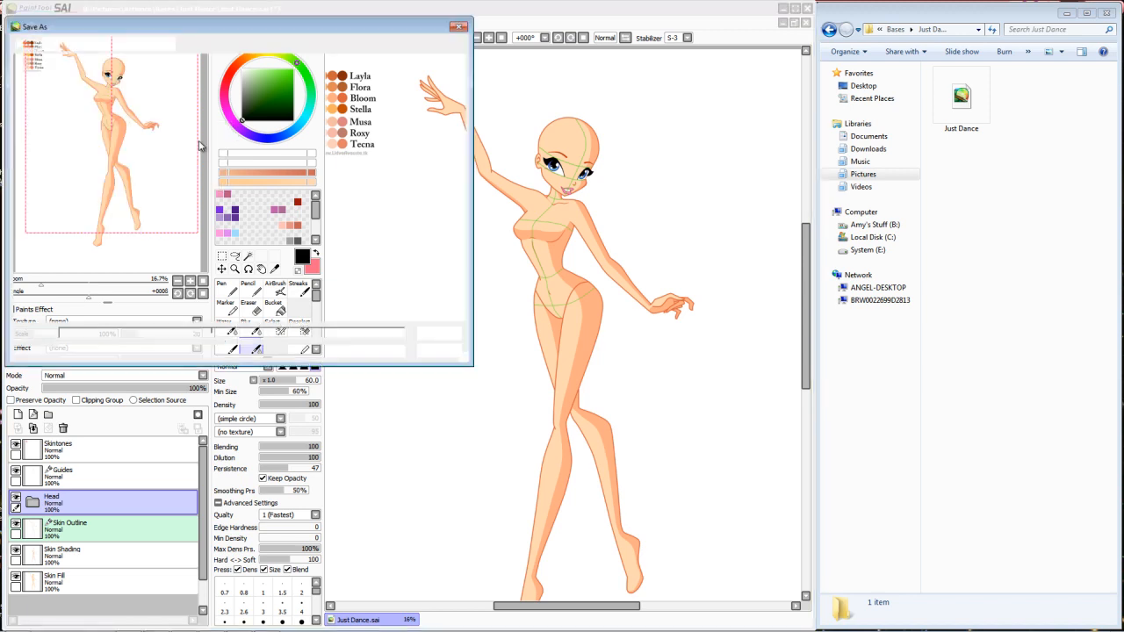
left_click_drag(107, 23, 401, 67)
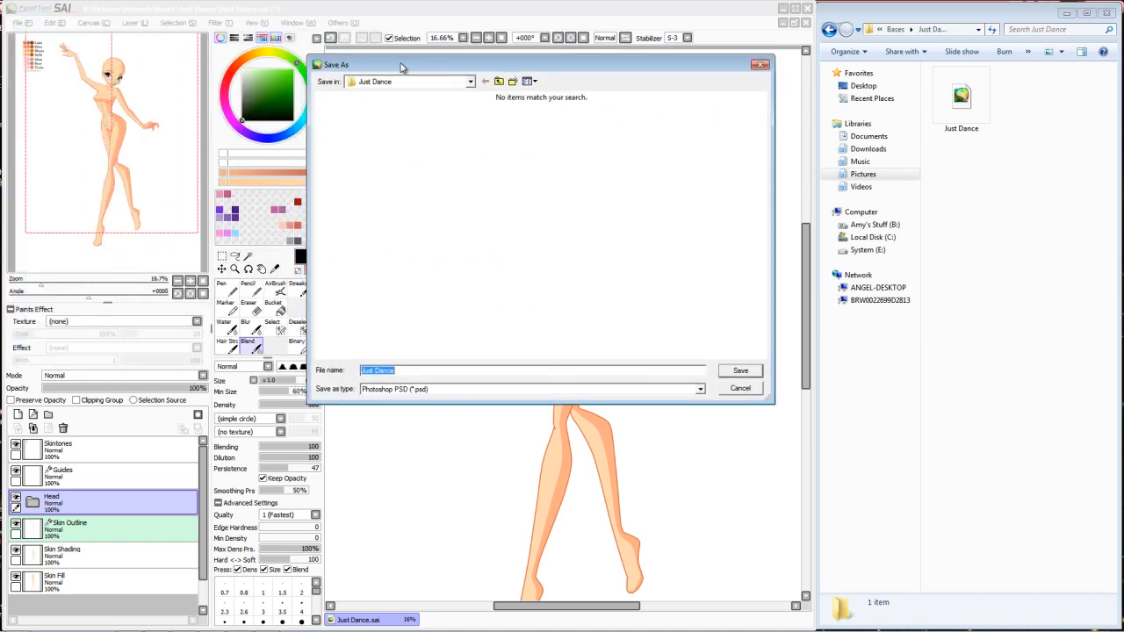
left_click(764, 67)
Step: Export the drawing as a Photoshop PSD file named Just Dance in the Just Dance folder
left_click(19, 22)
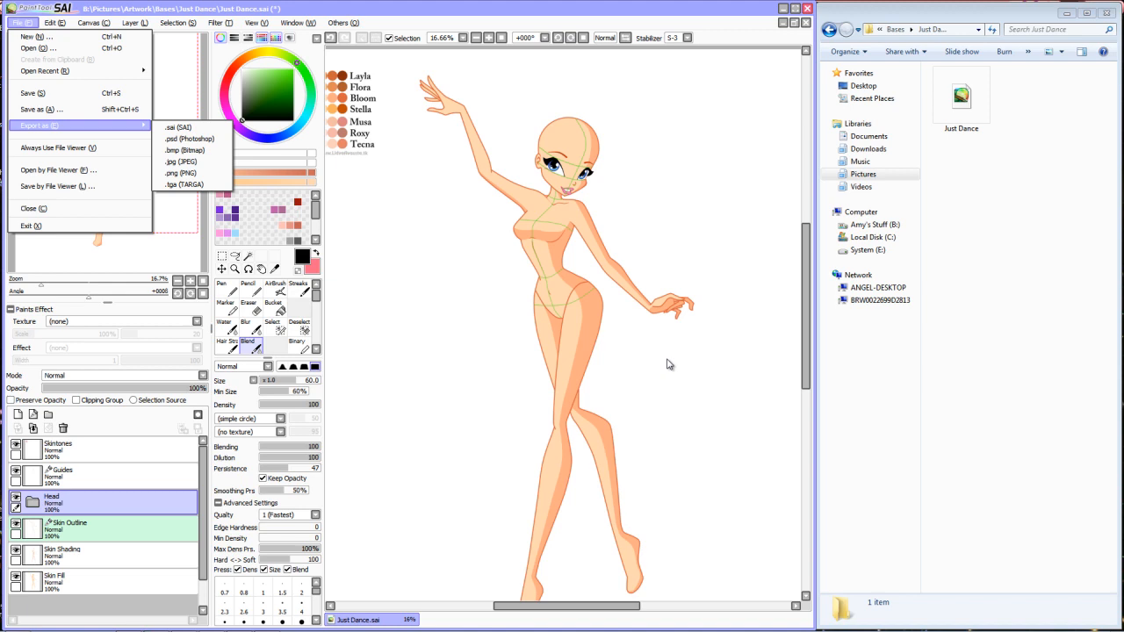
left_click(188, 139)
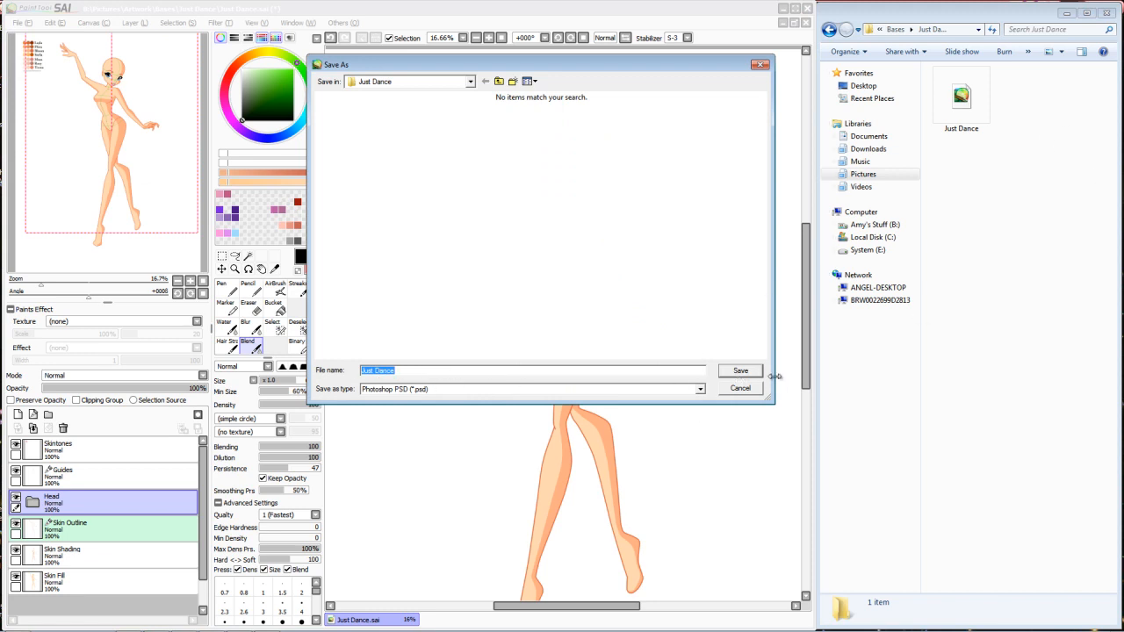
left_click(740, 370)
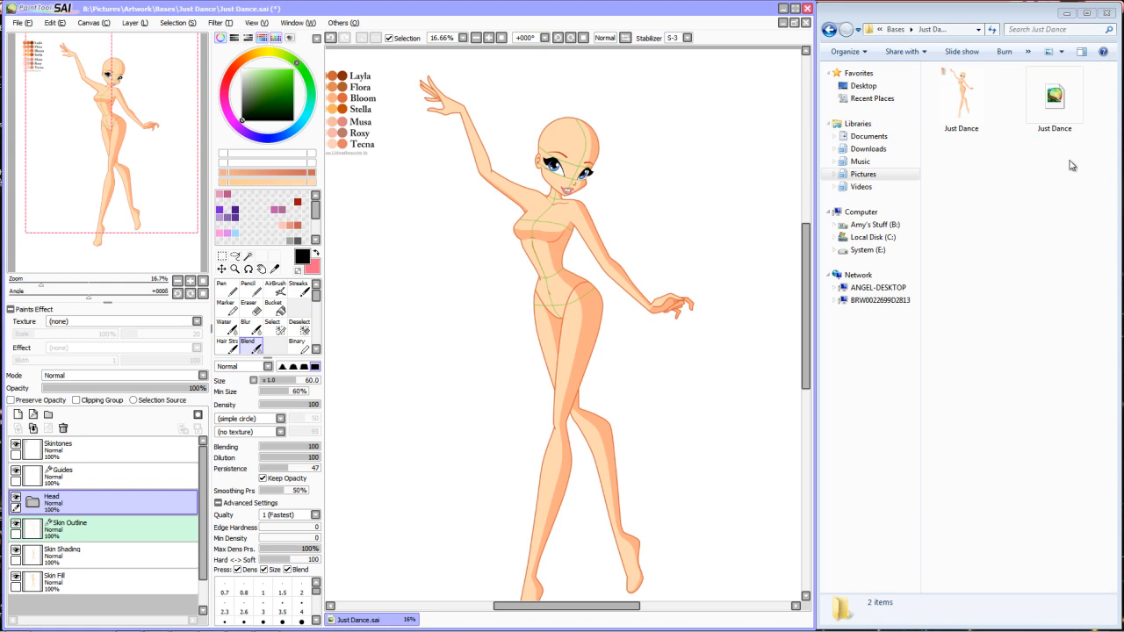
Step: Export the drawing as a PNG named Just Dance SOLID using the 24bpp RGB pixel format
left_click(26, 23)
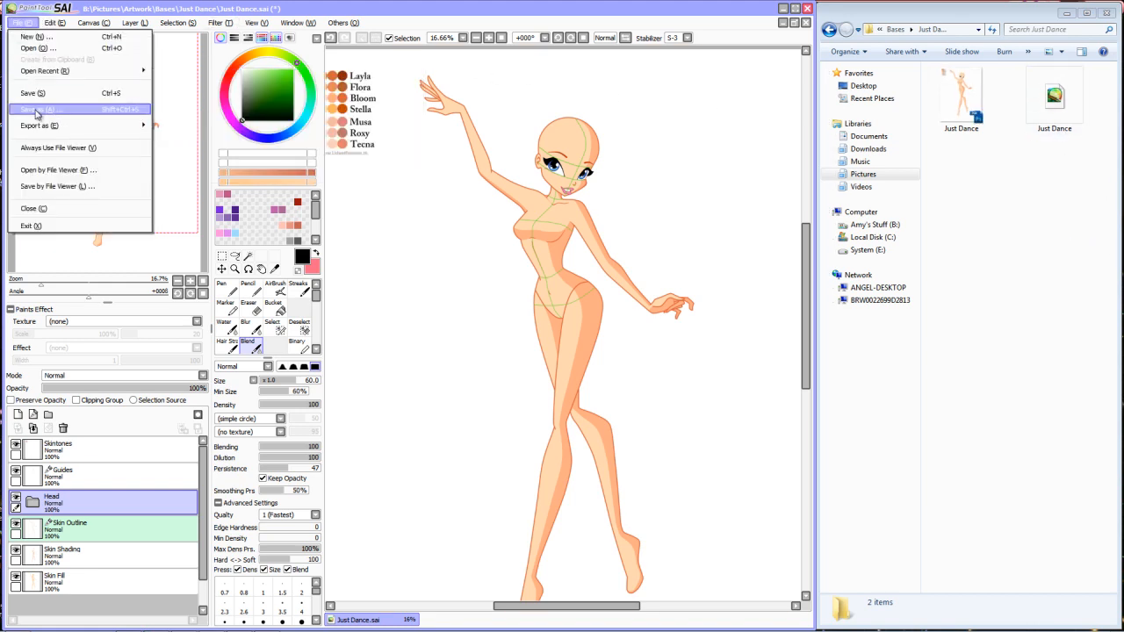
mouse_move(38, 128)
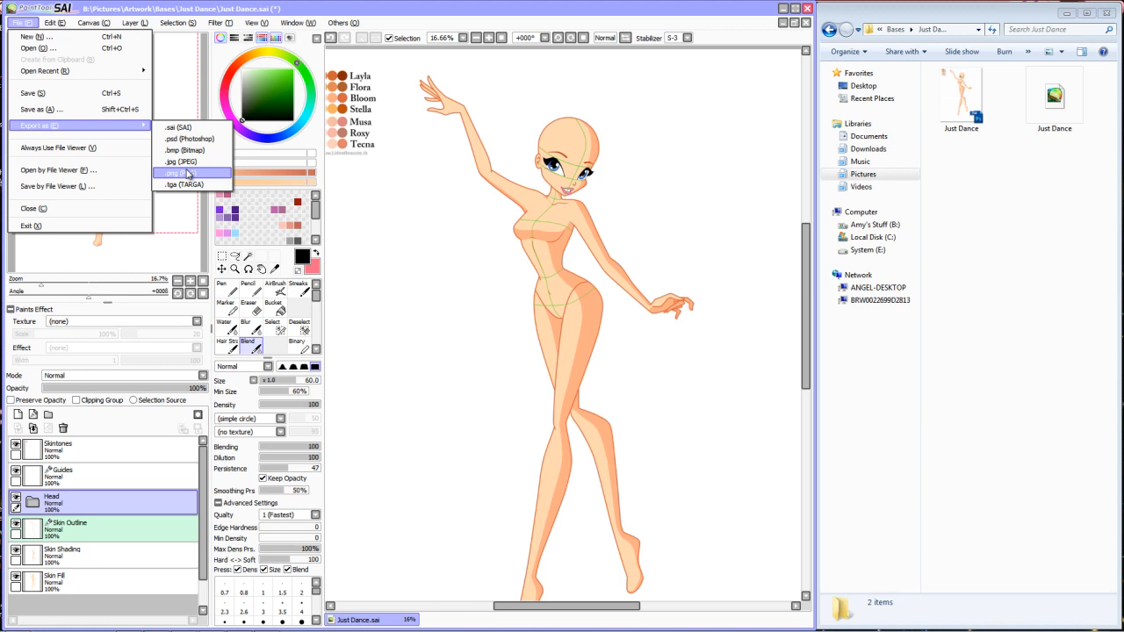
left_click(187, 174)
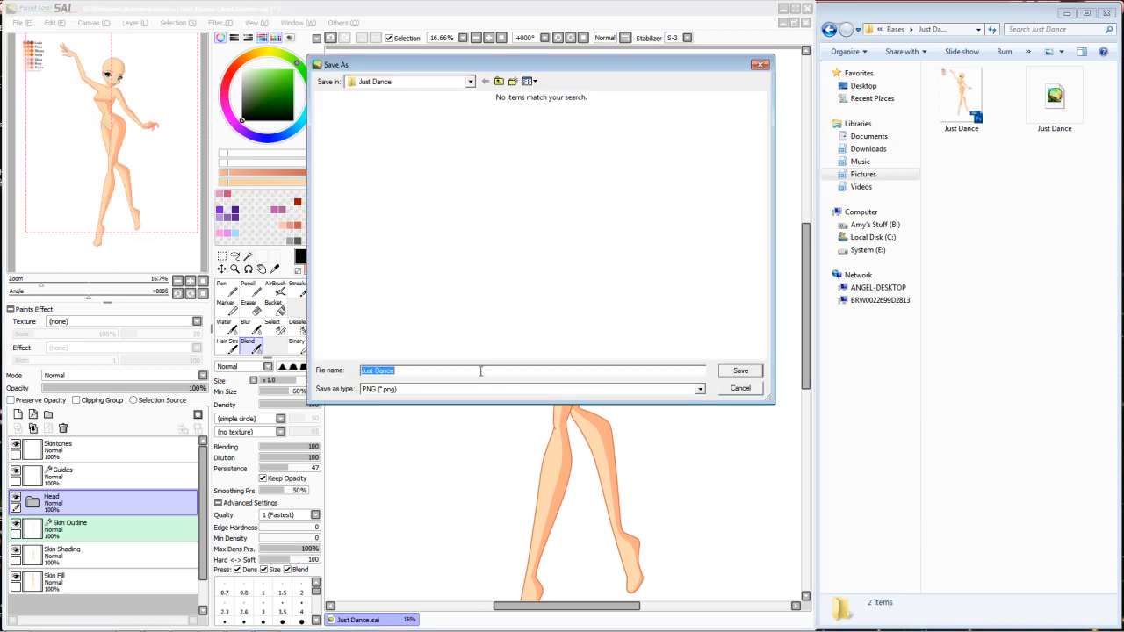
left_click(481, 373)
type("SOLID")
left_click(749, 375)
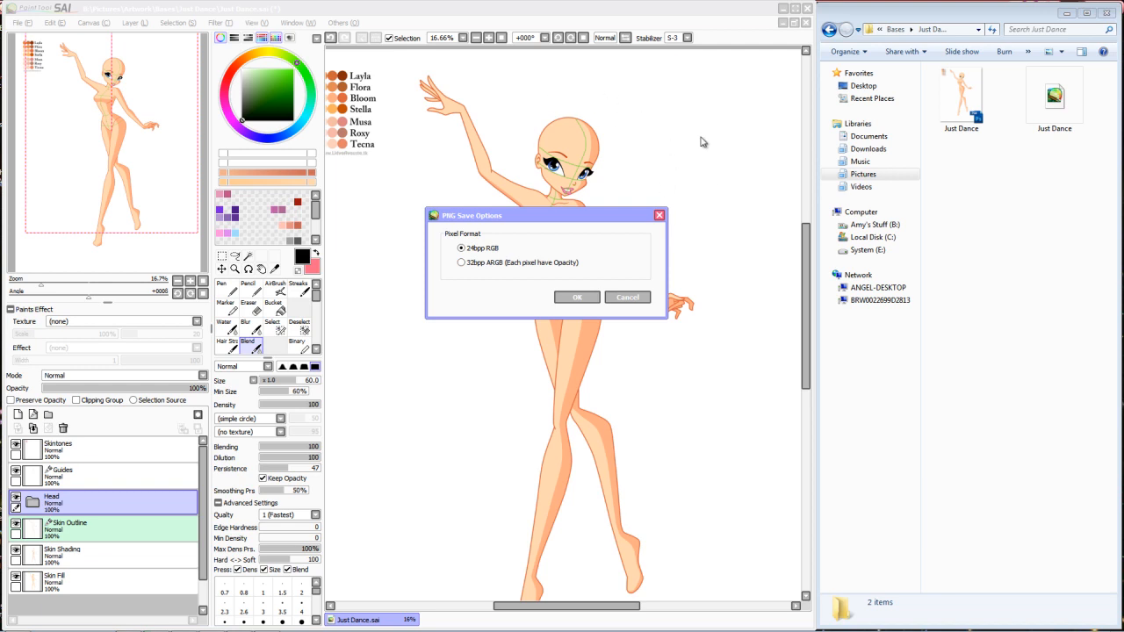
left_click(465, 263)
left_click(482, 250)
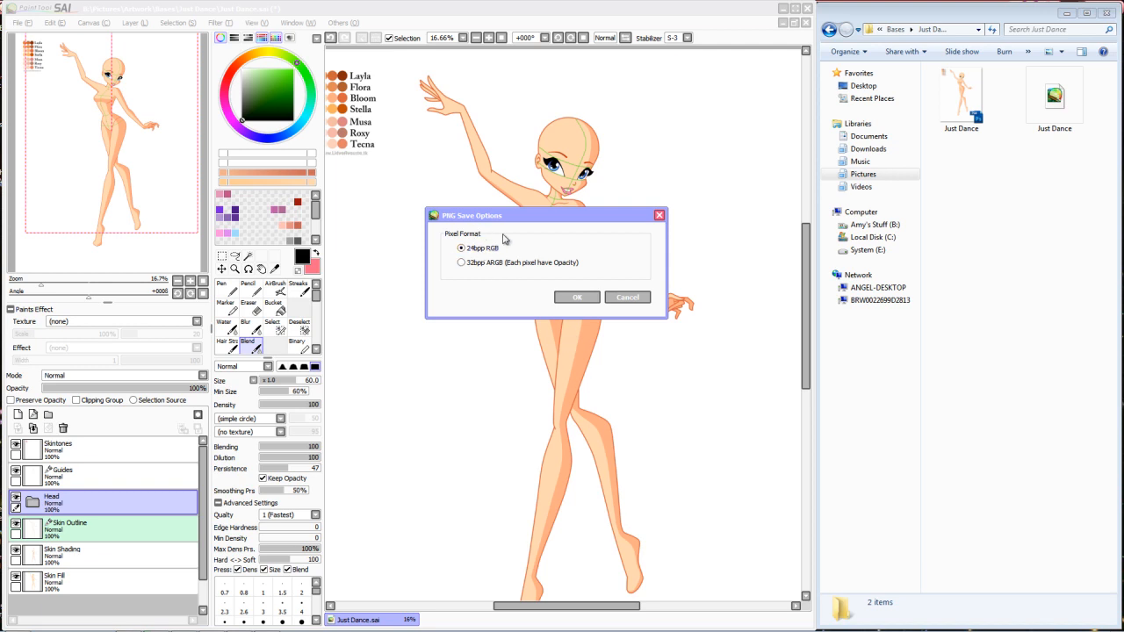
left_click(573, 299)
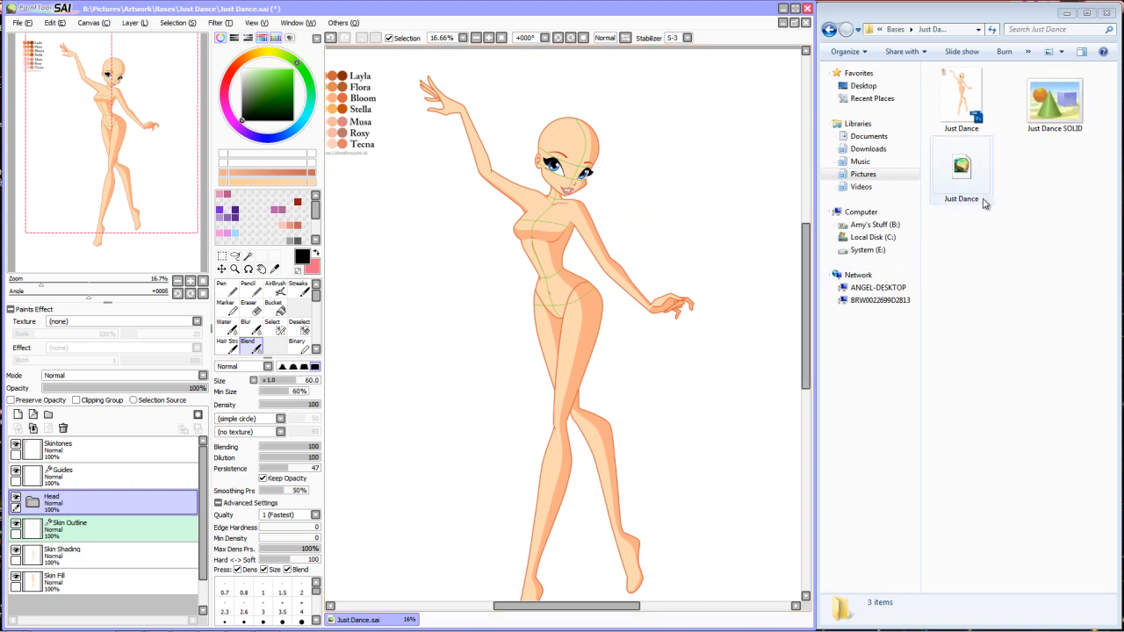
Step: Export the drawing as a PNG named Just Dance TRANS using the 32bpp ARGB pixel format
left_click(22, 22)
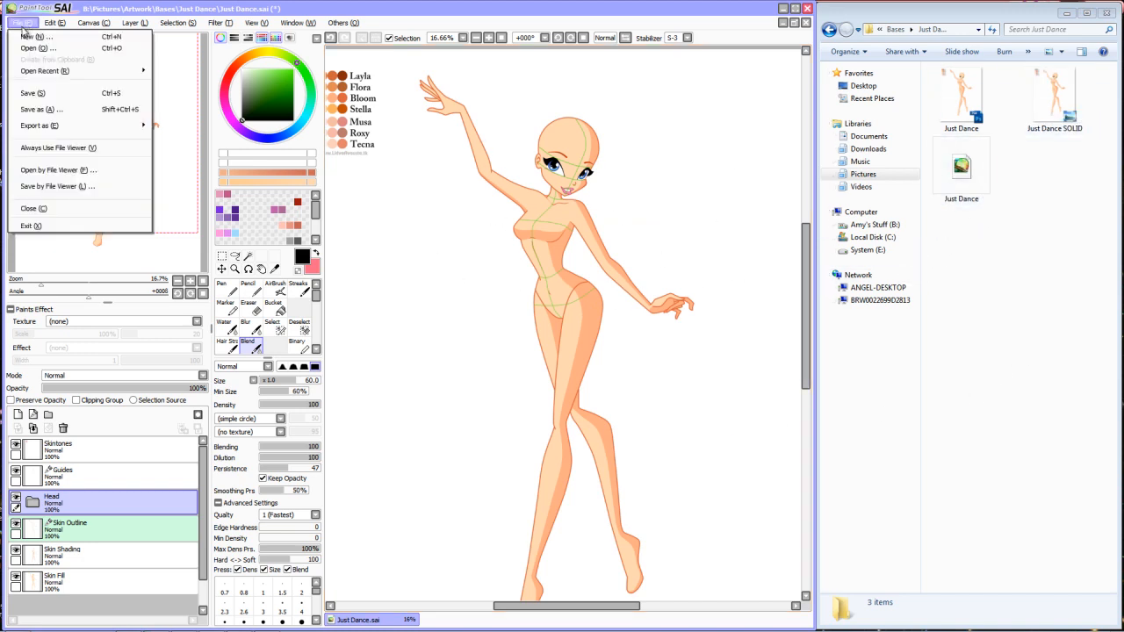
mouse_move(52, 124)
left_click(188, 173)
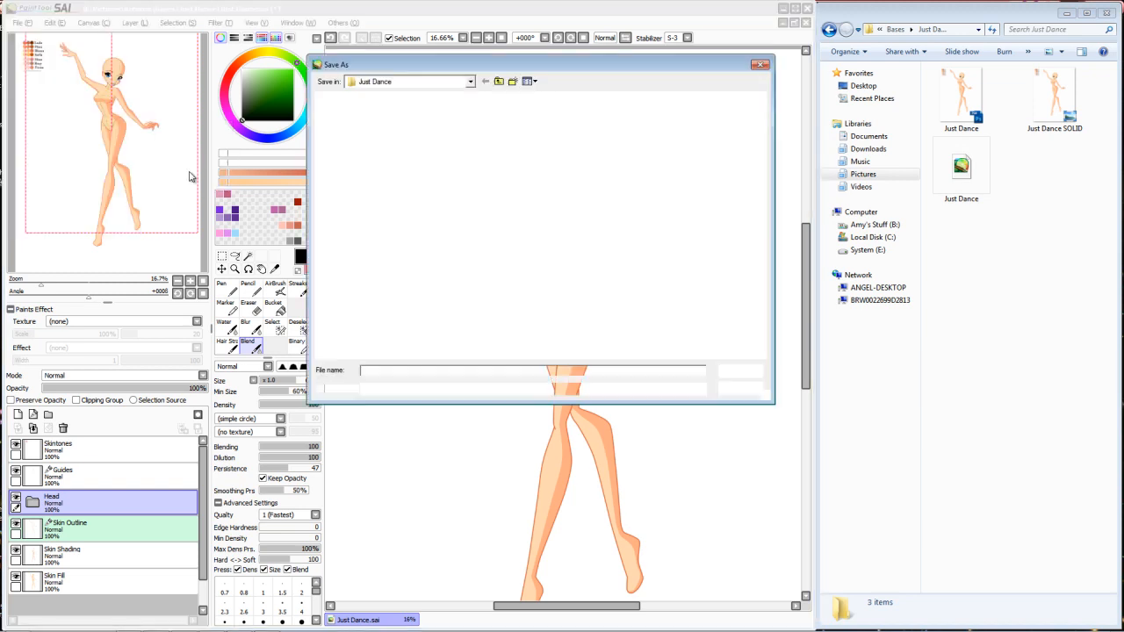
left_click(465, 370)
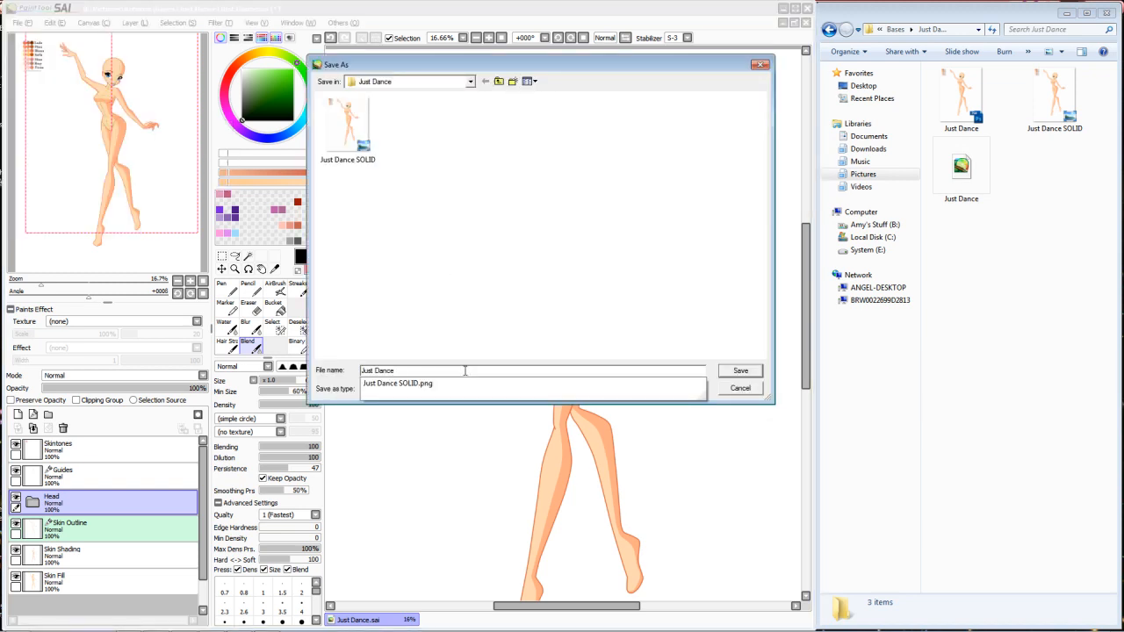
type("TRANS")
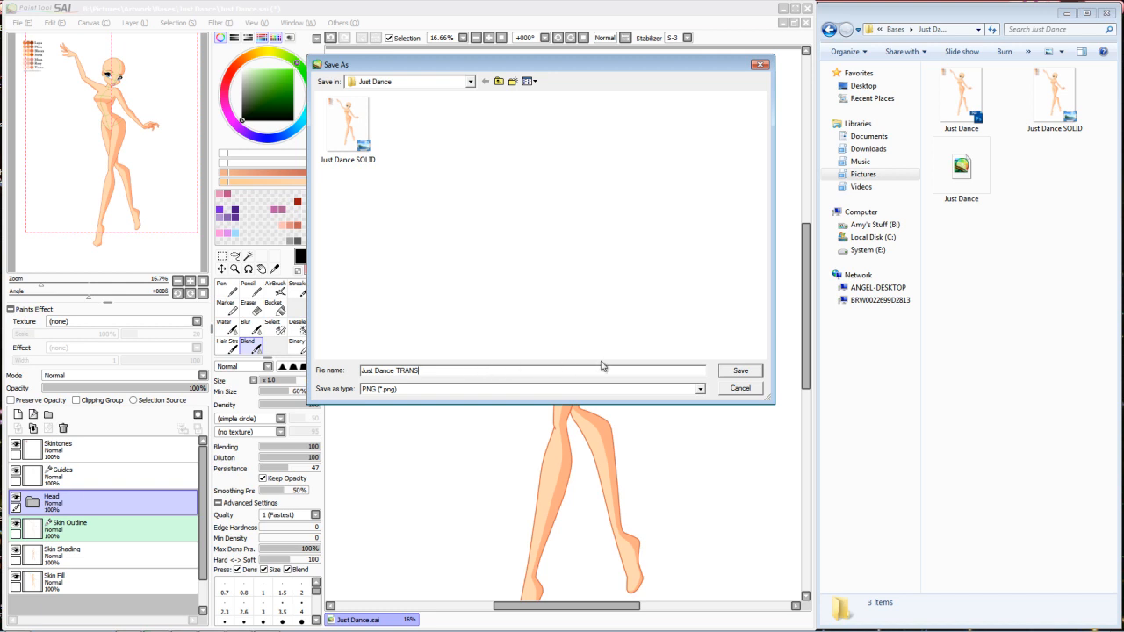
left_click(741, 372)
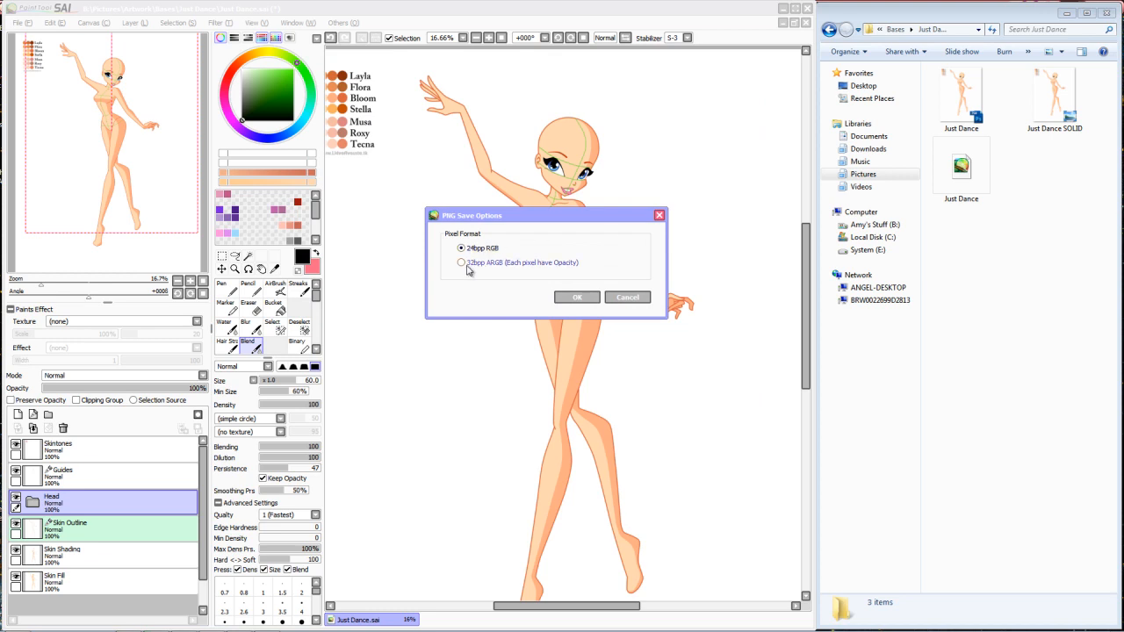
left_click(577, 297)
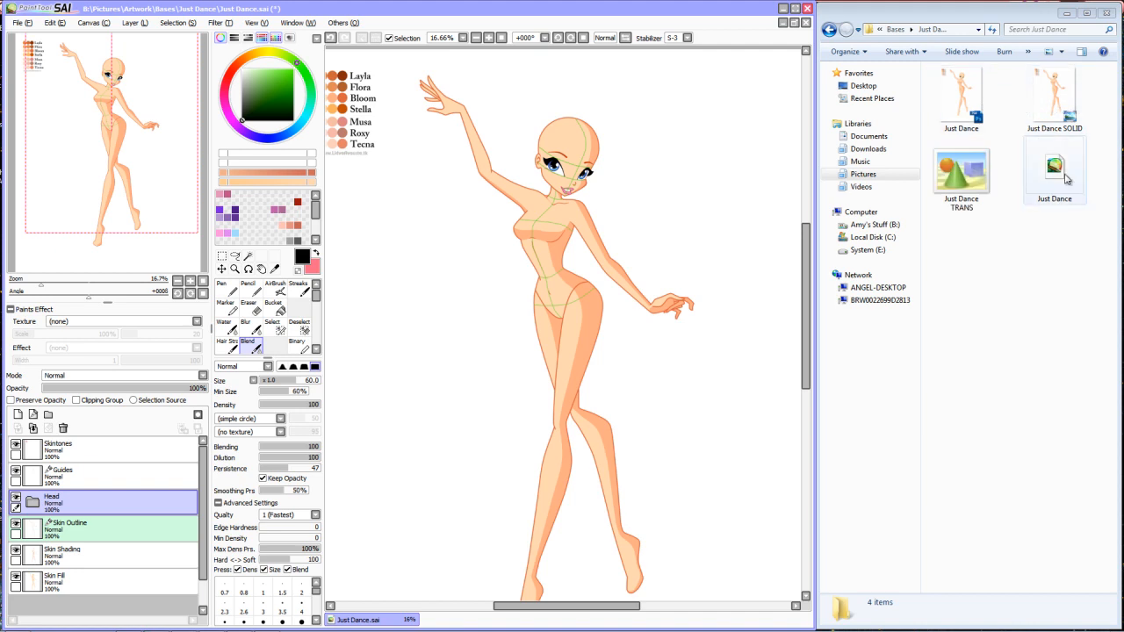
Step: Open the Just Dance SOLID image from the file explorer, compare it with Just Dance TRANS and close the photo viewer
left_click(1066, 92)
double_click(1066, 91)
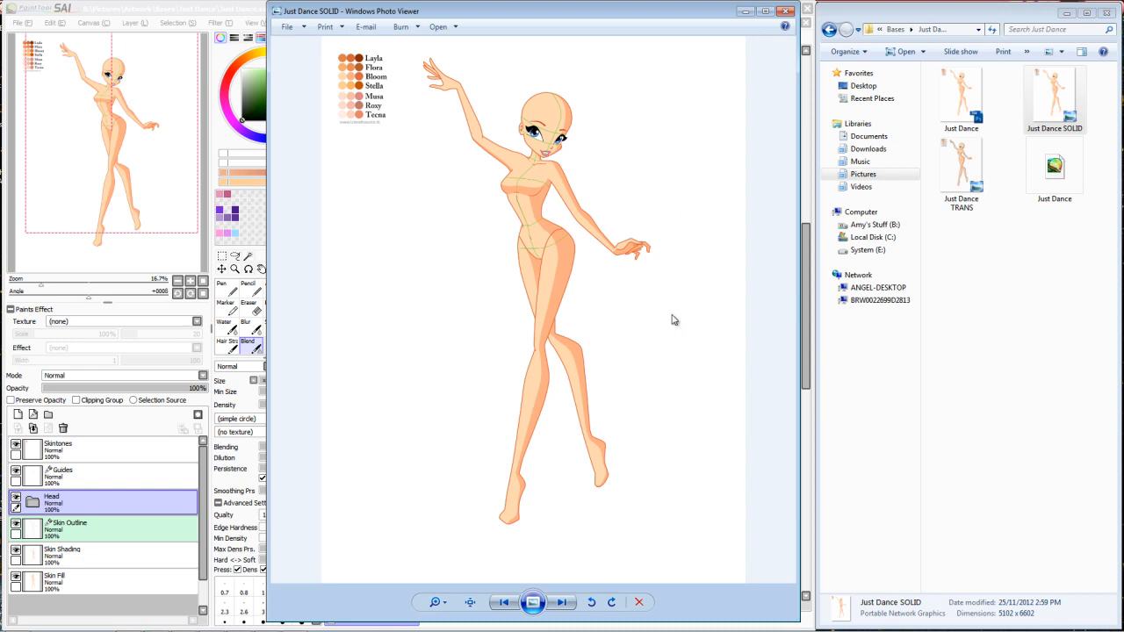
left_click(561, 603)
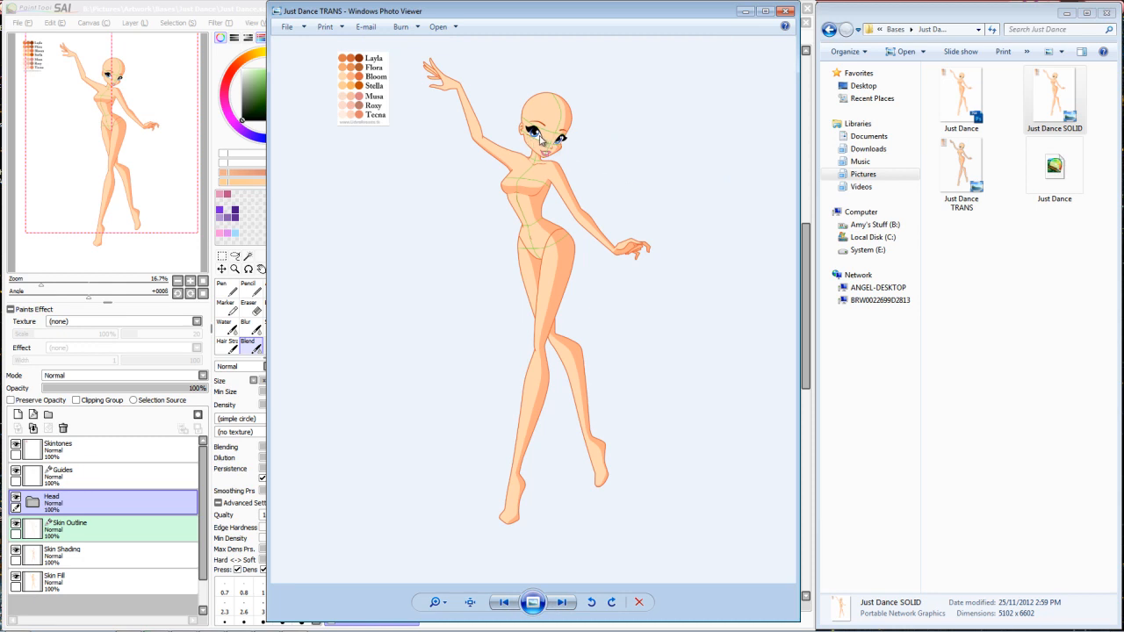
left_click(787, 12)
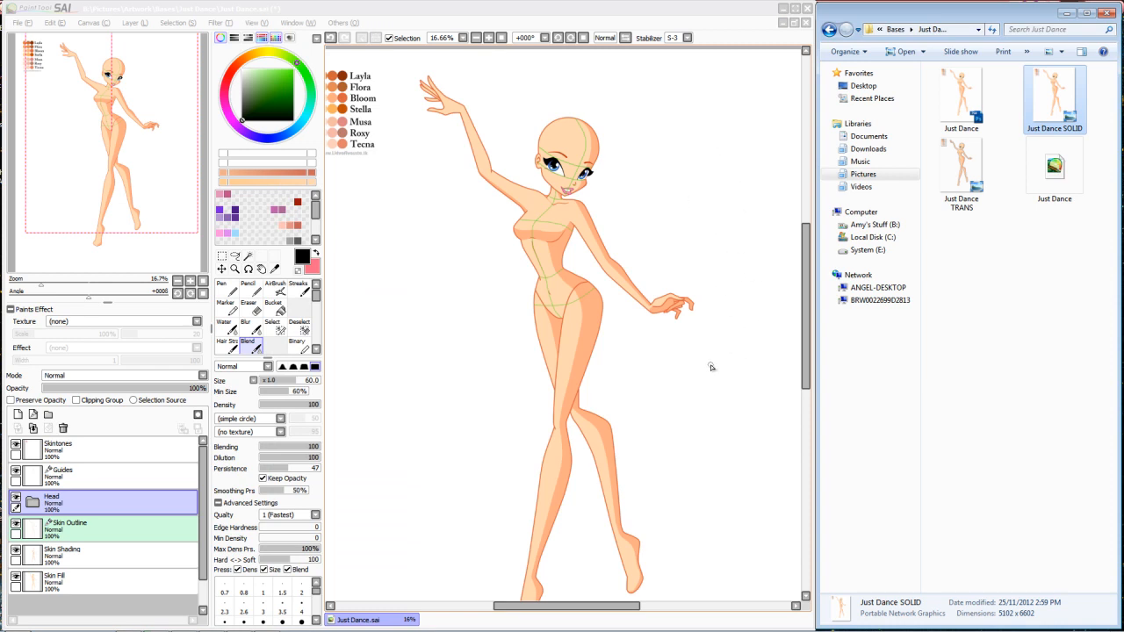
Step: Check the details of the SAI, PSD, TRANS and SOLID versions of Just Dance in the file explorer
scroll(627, 254, "down", 1)
left_click_drag(627, 254, 619, 208)
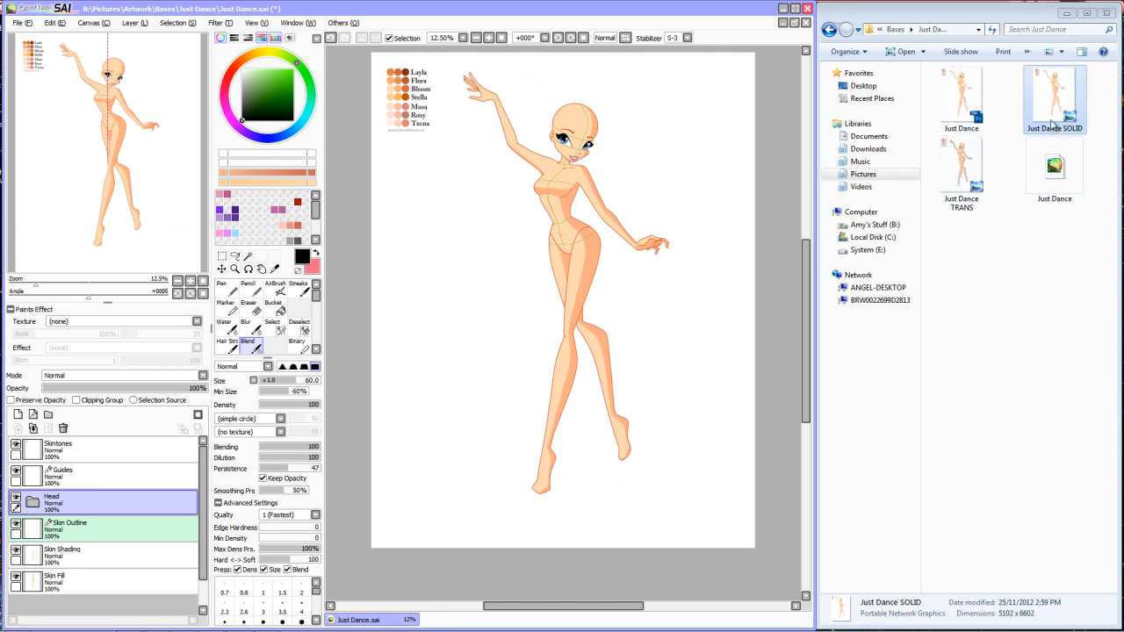
left_click(1059, 174)
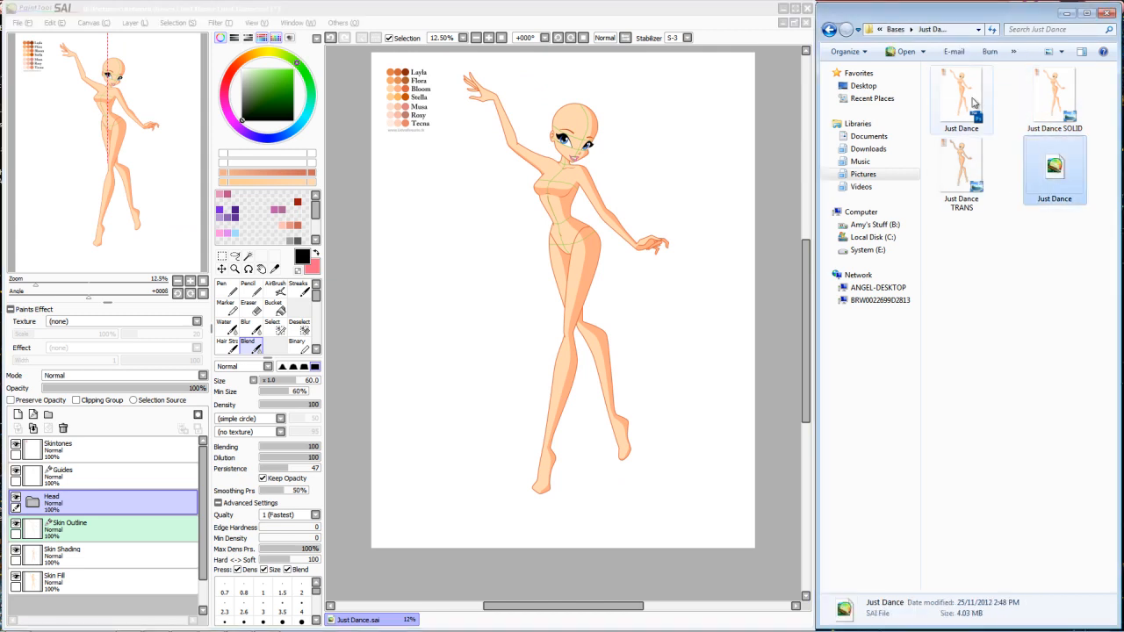
double_click(1053, 176)
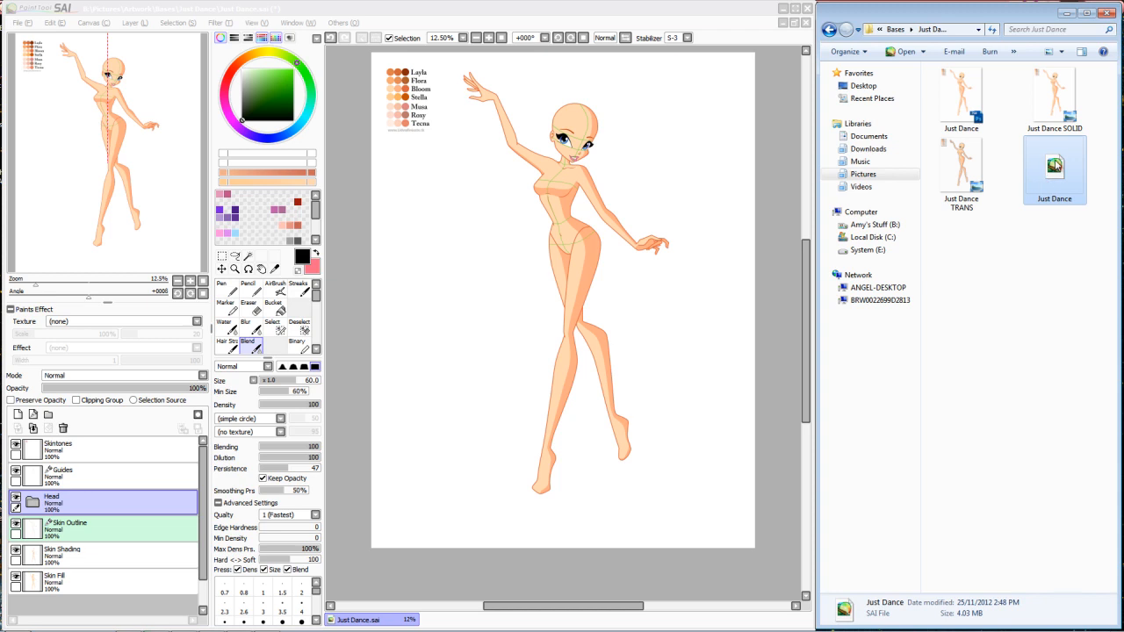
left_click(962, 98)
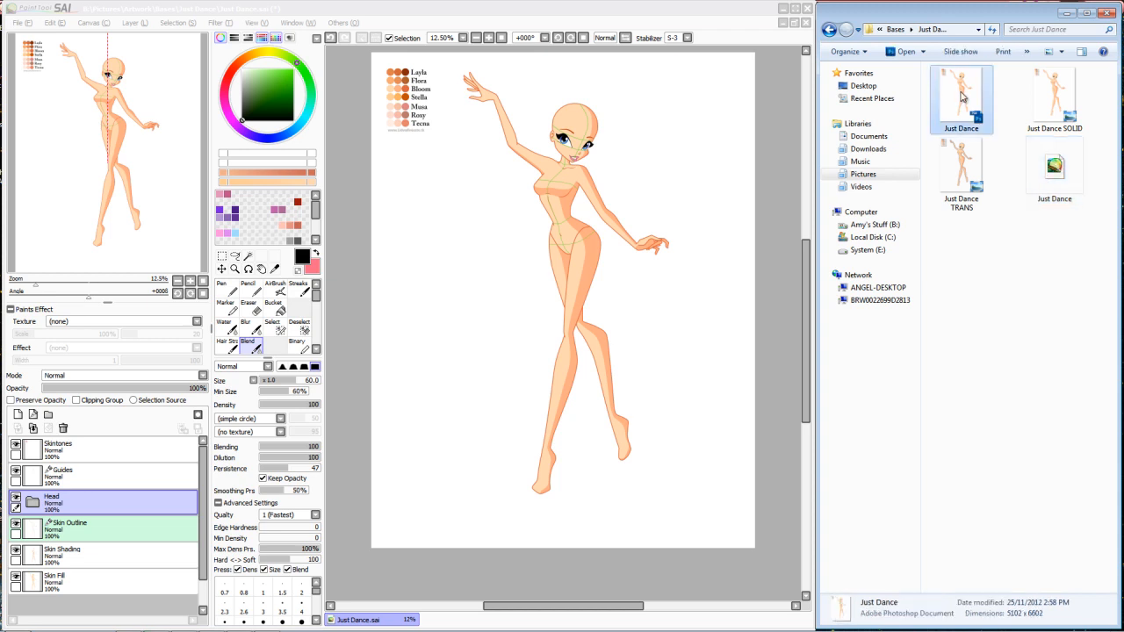
left_click(1029, 99)
left_click(962, 171)
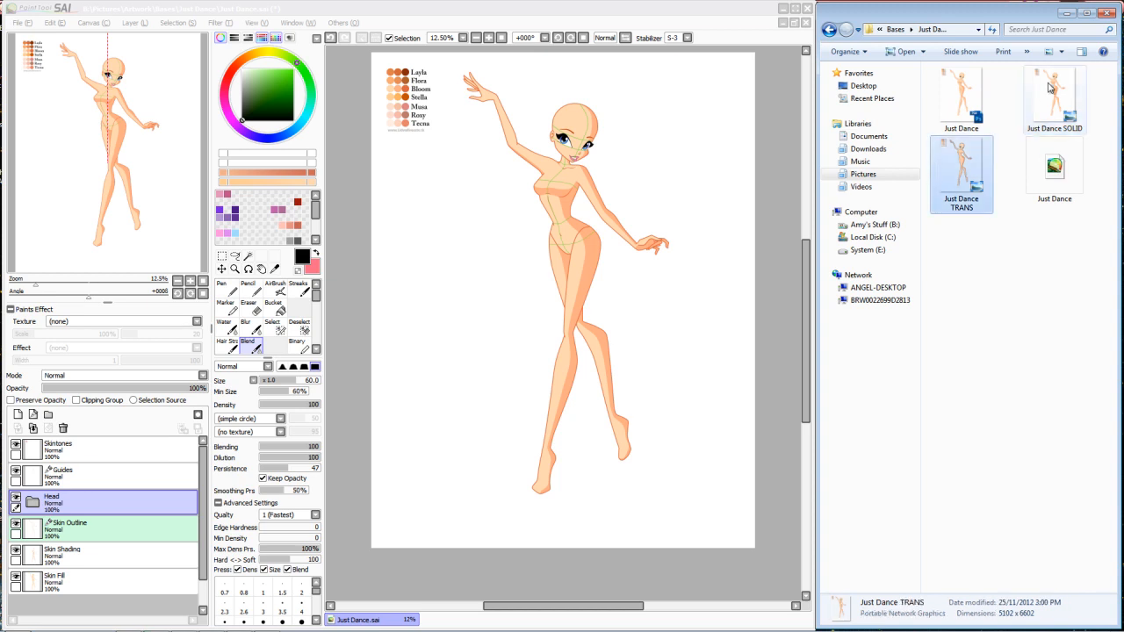
left_click(1049, 85)
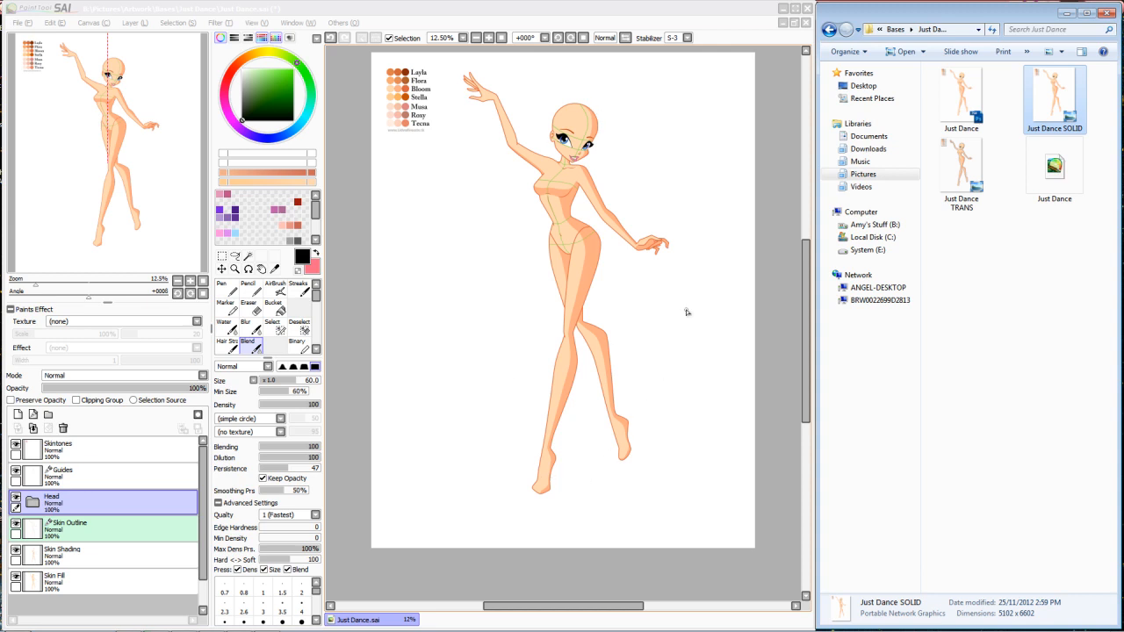
Step: Return to PaintTool SAI and delete the Skin Shading and Skin Fill layers
left_click(97, 556)
left_click(89, 560)
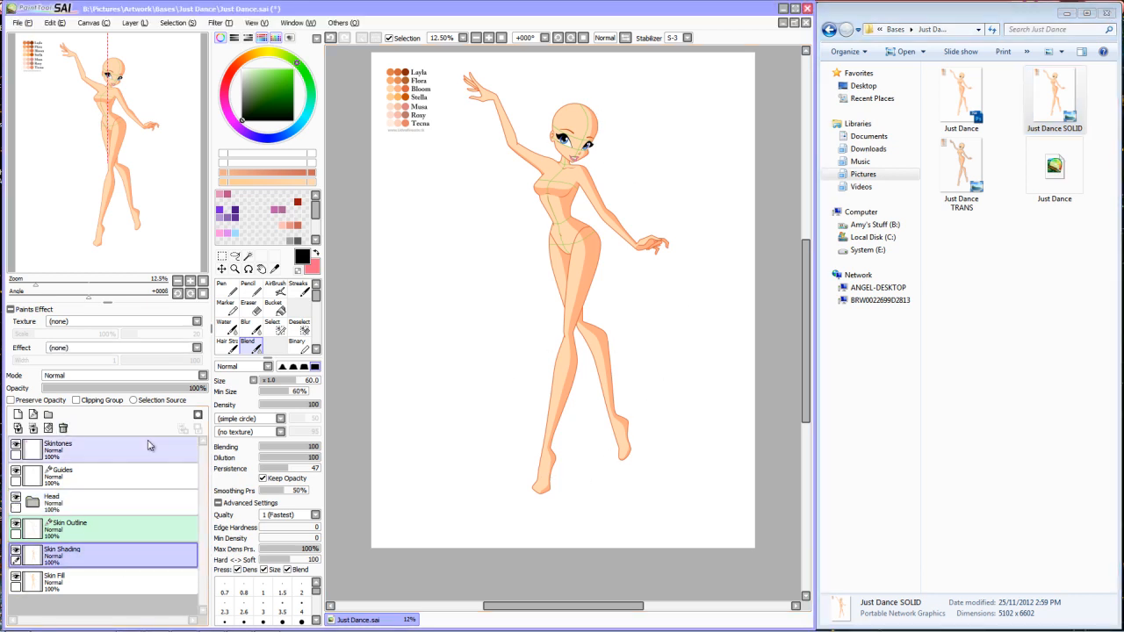
left_click(63, 428)
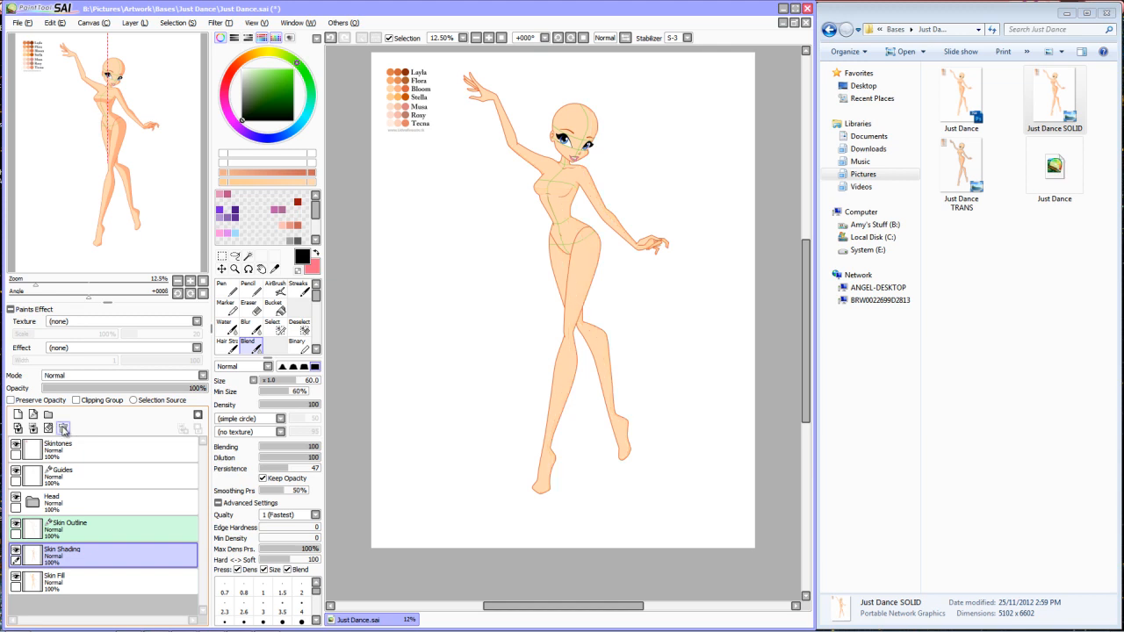
left_click(63, 428)
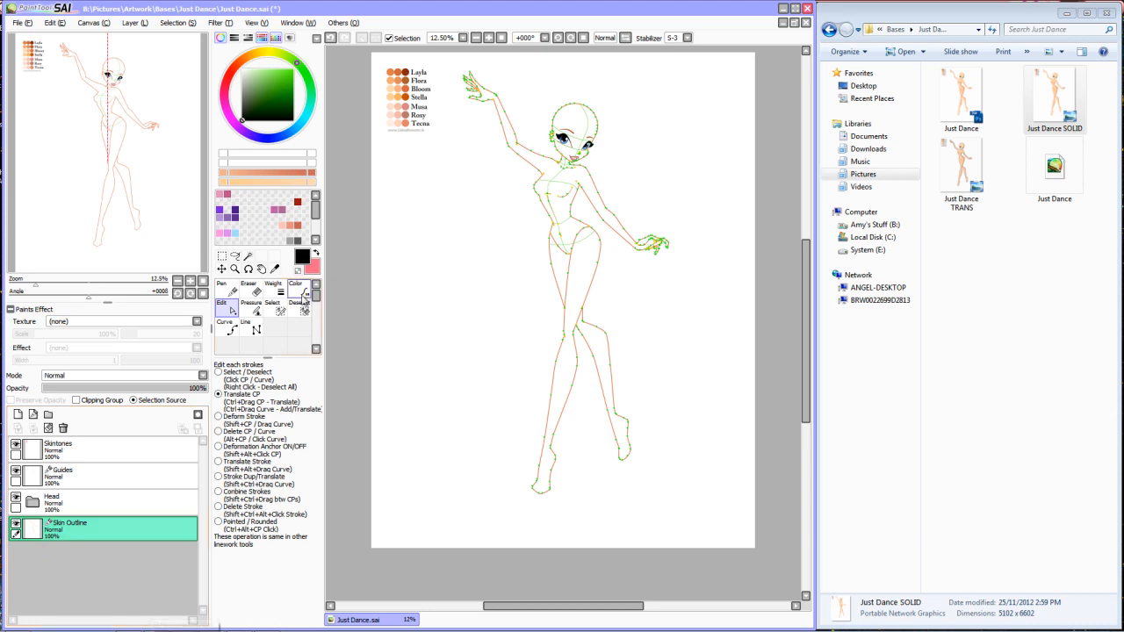
Step: Select all strokes on the Skin Outline layer and recolor them black with the Color tool
scroll(549, 201, "up", 2)
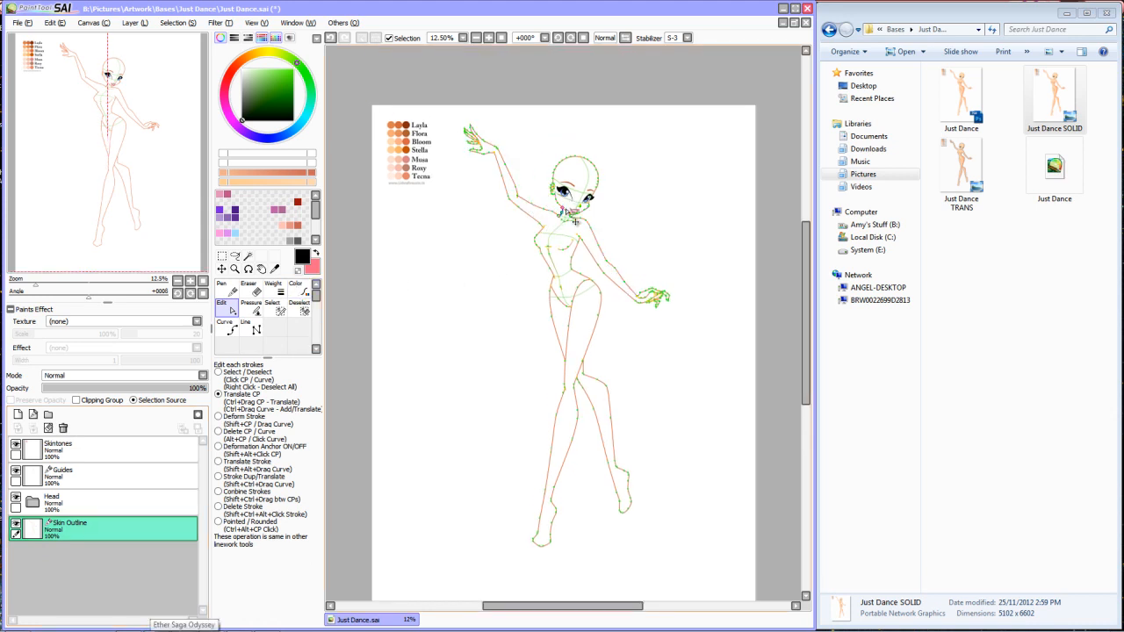
scroll(562, 209, "up", 4)
scroll(566, 209, "up", 1)
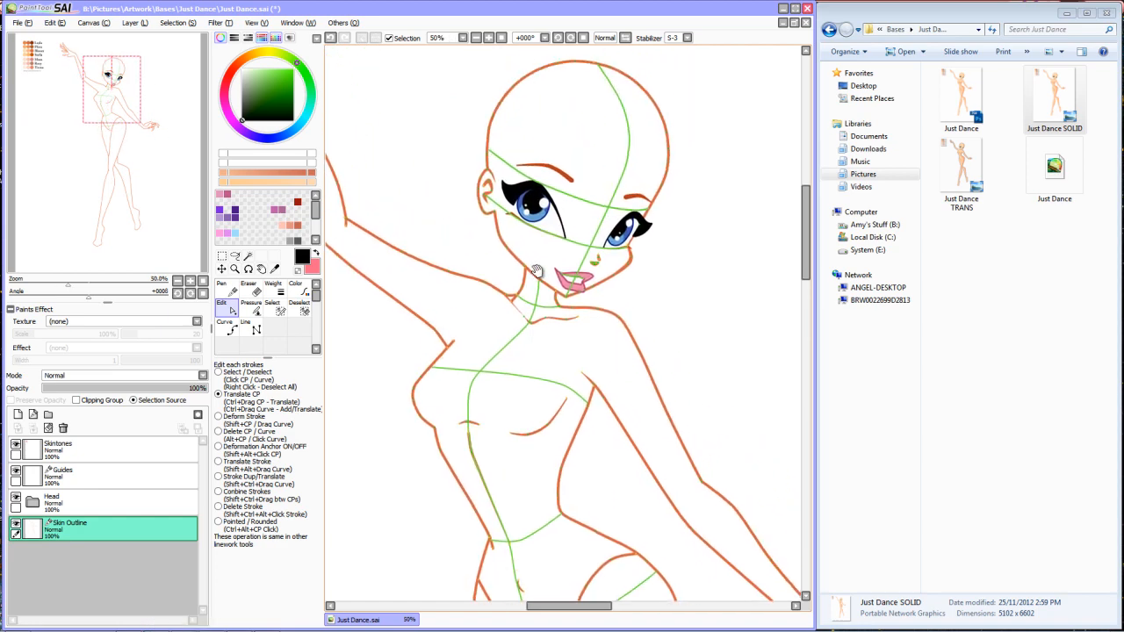
left_click(303, 295)
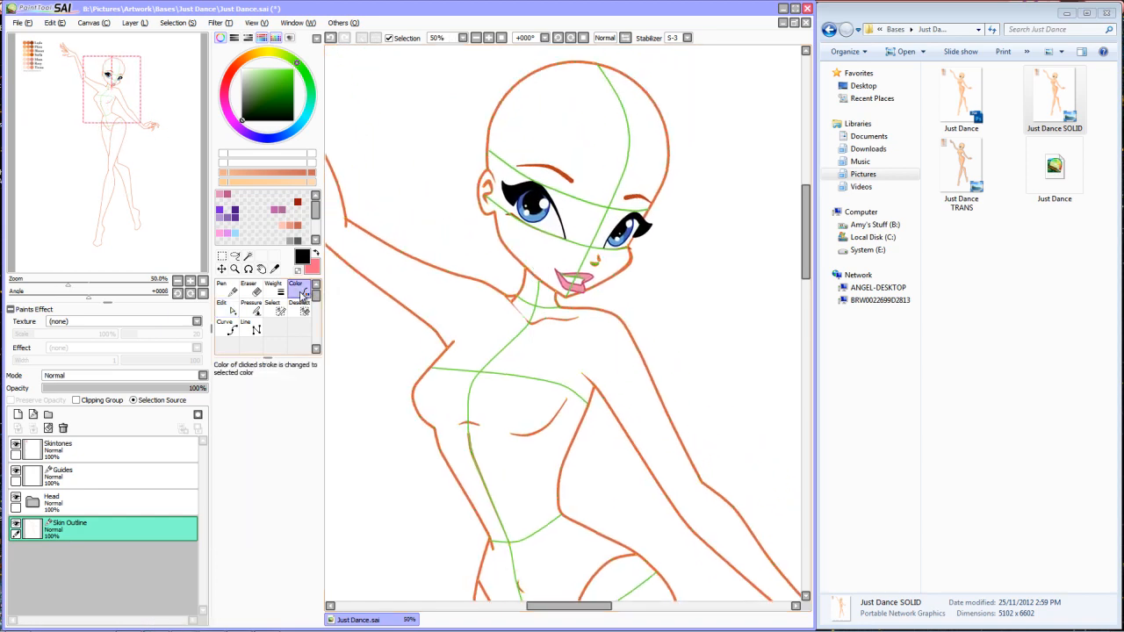
left_click(163, 26)
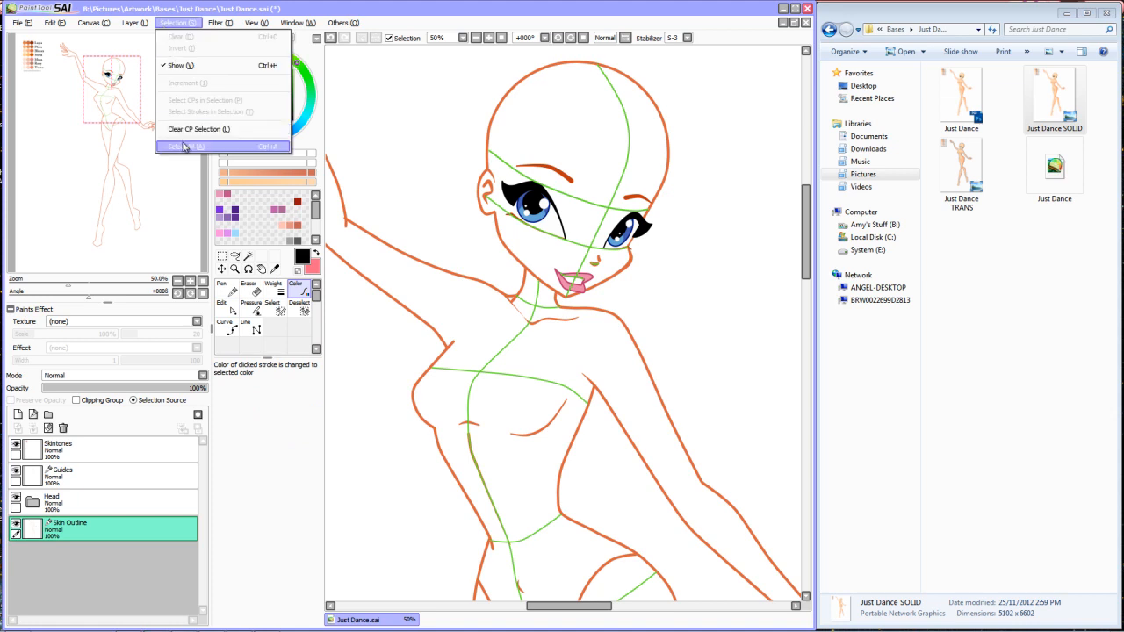
left_click(183, 146)
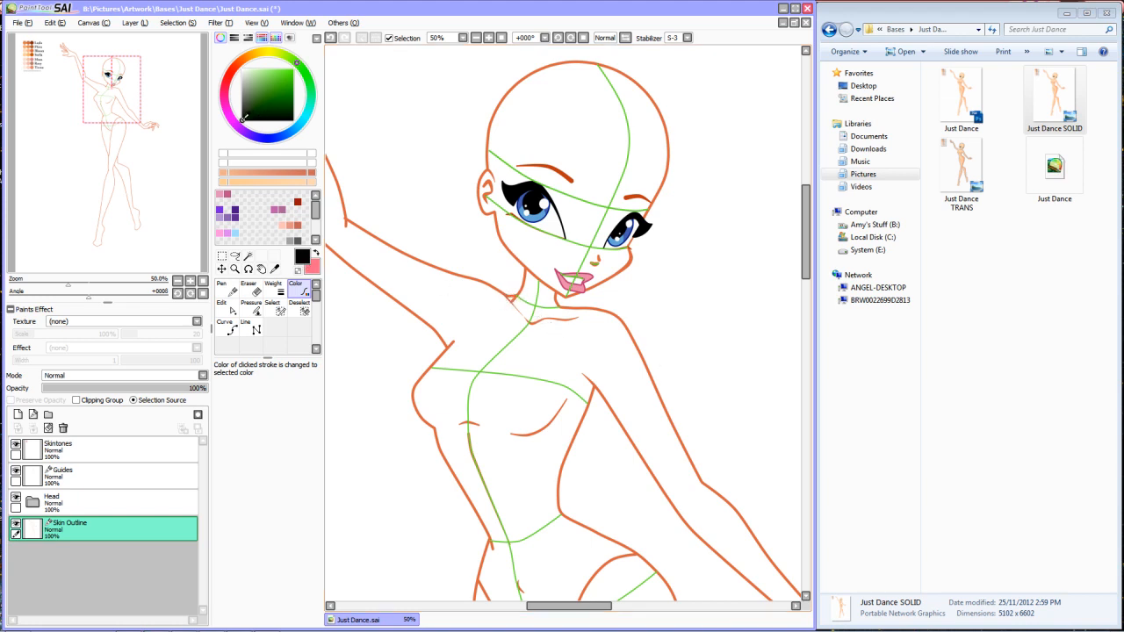
left_click(525, 271)
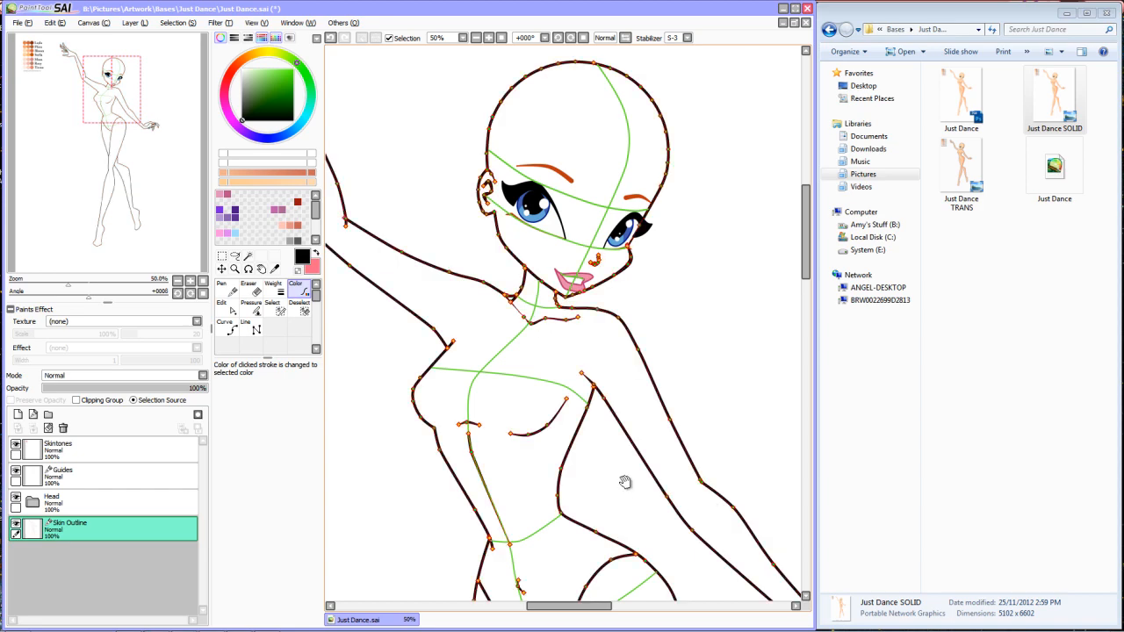
left_click_drag(630, 594, 553, 183)
scroll(637, 237, "down", 3)
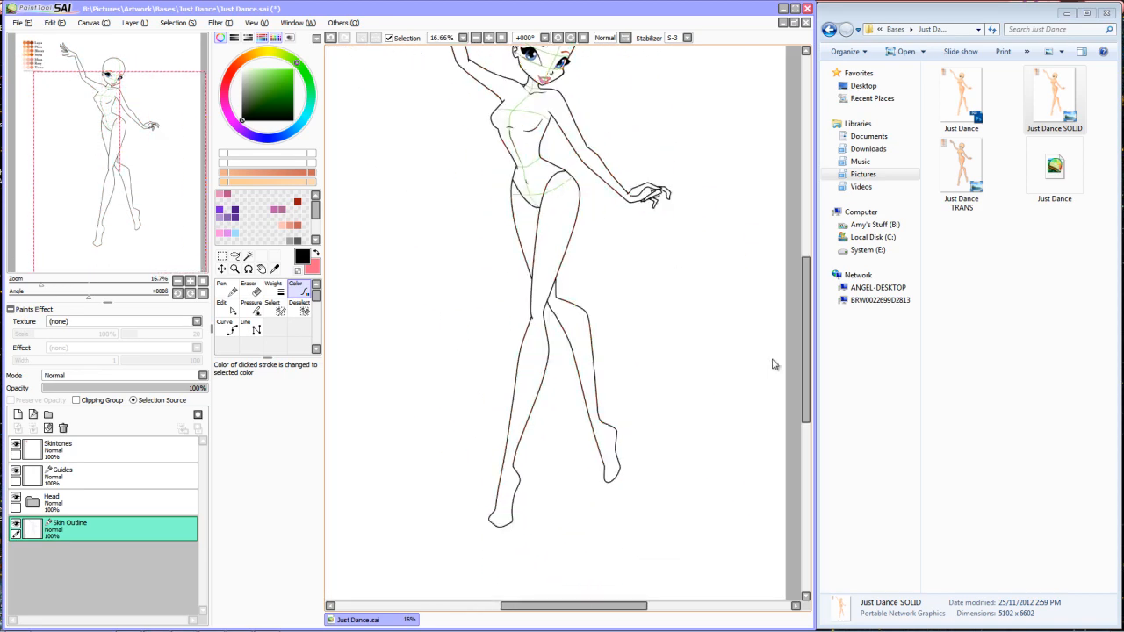
Step: Recolor the strokes on the Guides layer black
scroll(579, 193, "up", 5)
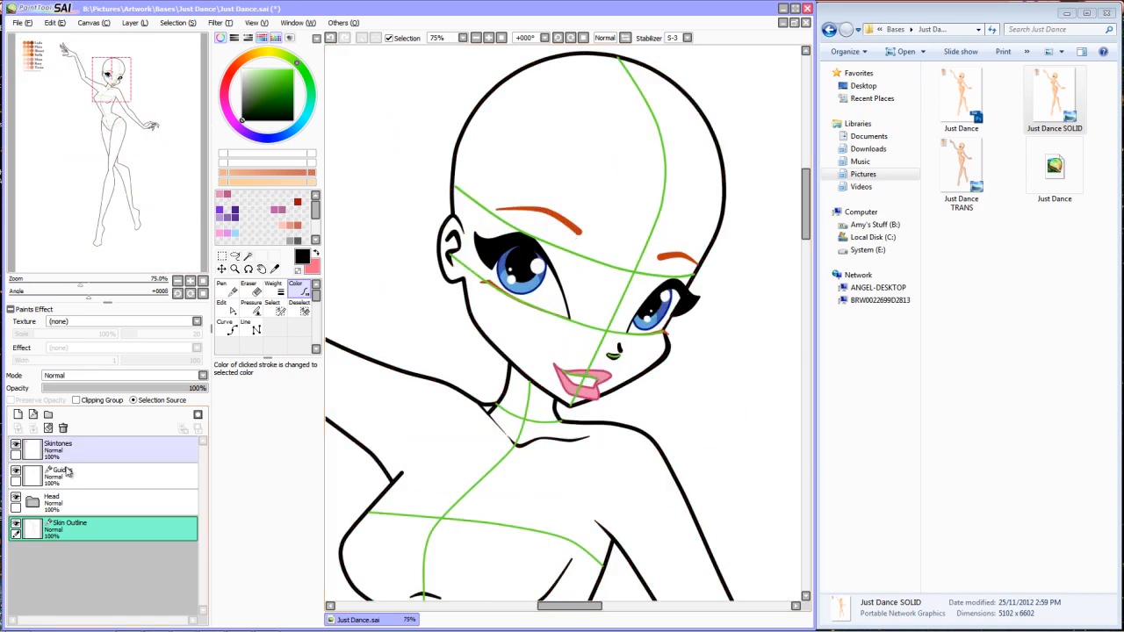
left_click(68, 473)
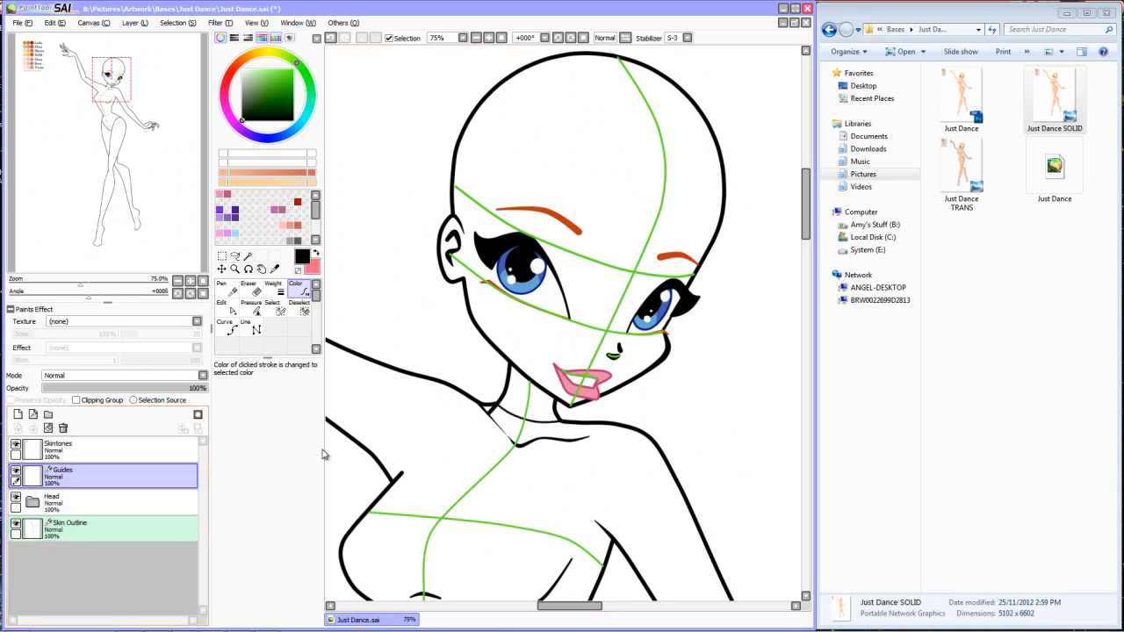
left_click(533, 409)
left_click(533, 408)
left_click(532, 408)
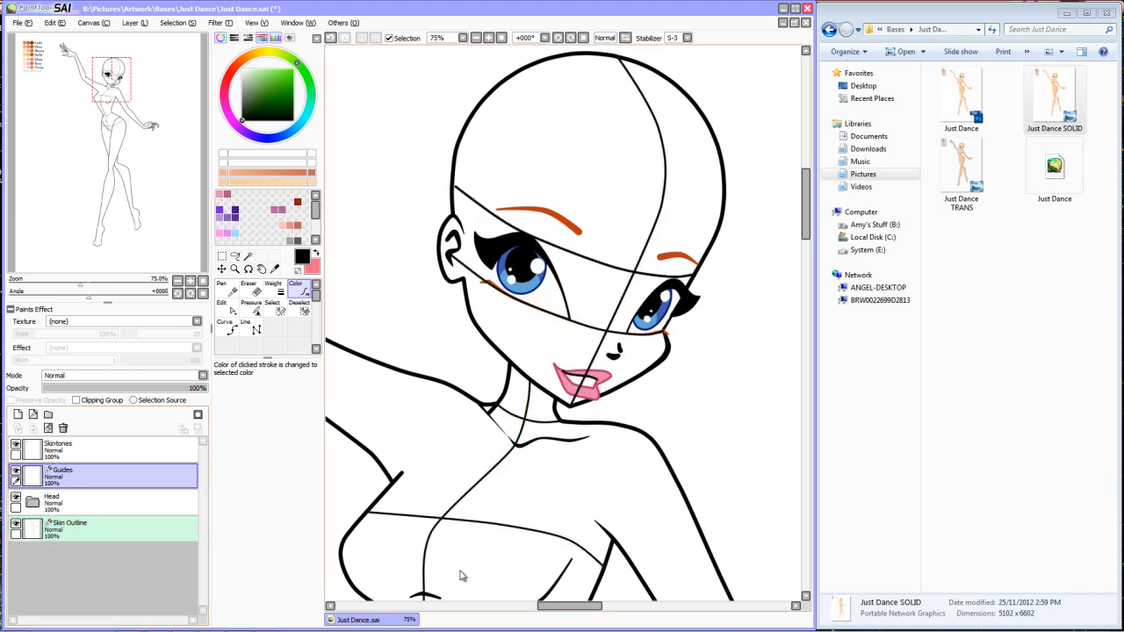
Step: Recolor both eyebrows on the Eyebrows layer in the Head folder black and hide the Guides layer
scroll(578, 311, "up", 1)
left_click(32, 502)
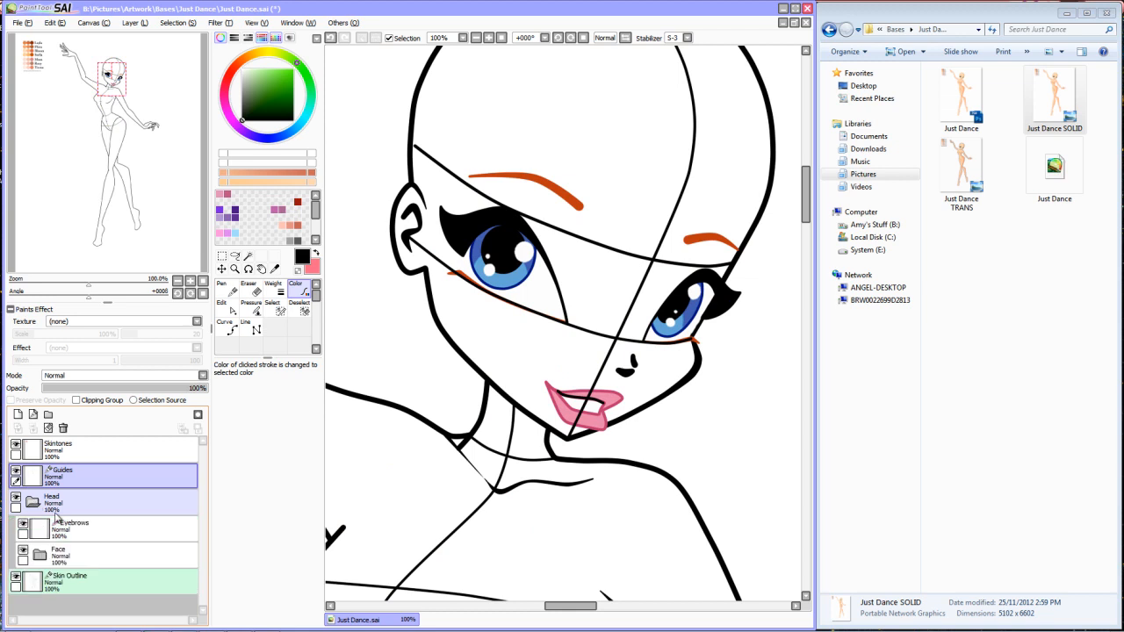
left_click(71, 529)
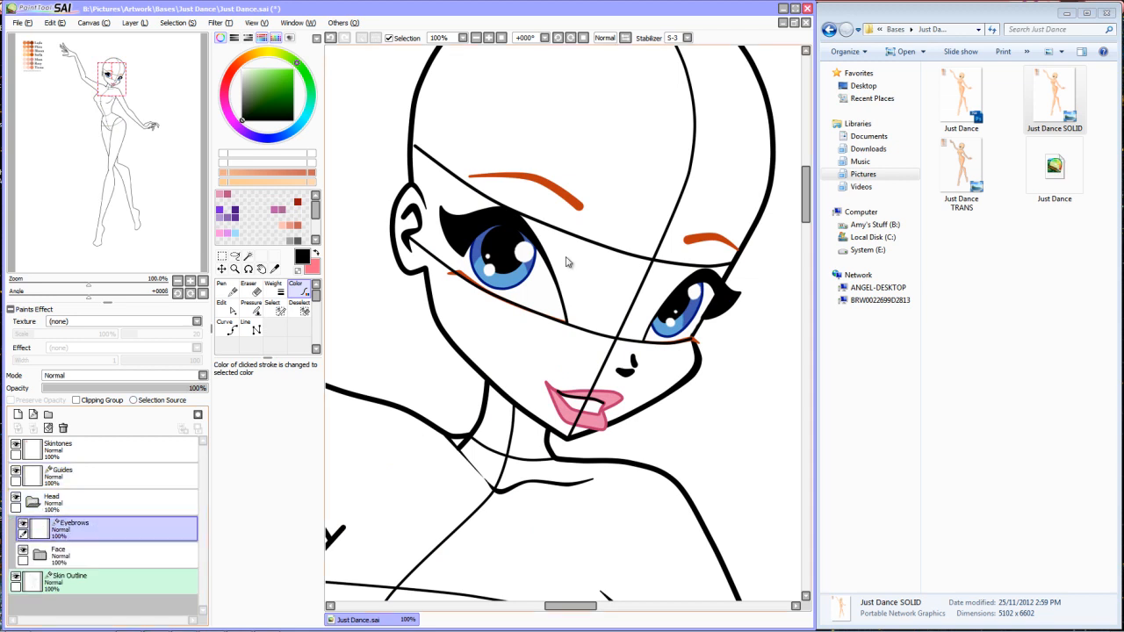
left_click(543, 193)
left_click(732, 242)
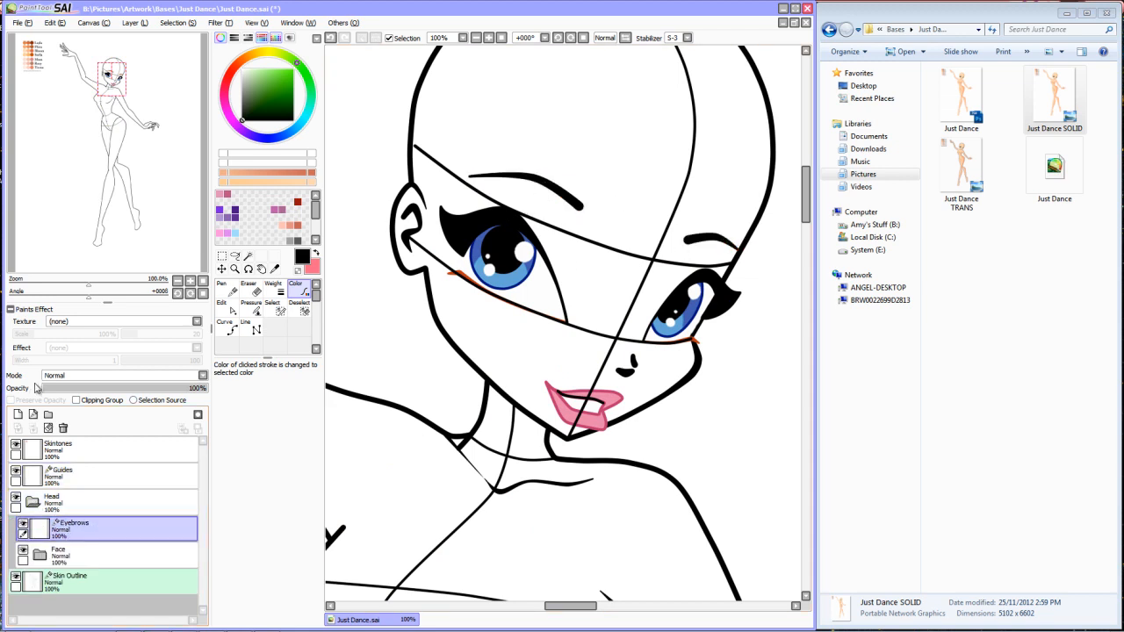
left_click(16, 474)
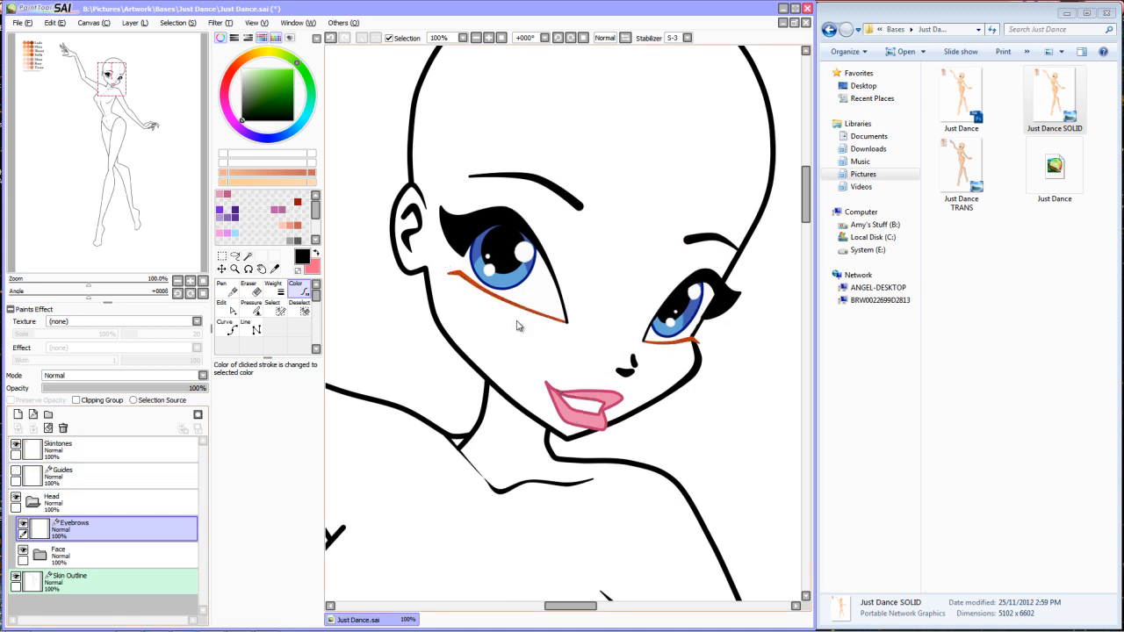
Step: Delete the Mouth and Lips fill layers from the Lips folder inside Face, keeping Lips Lineart
left_click(40, 551)
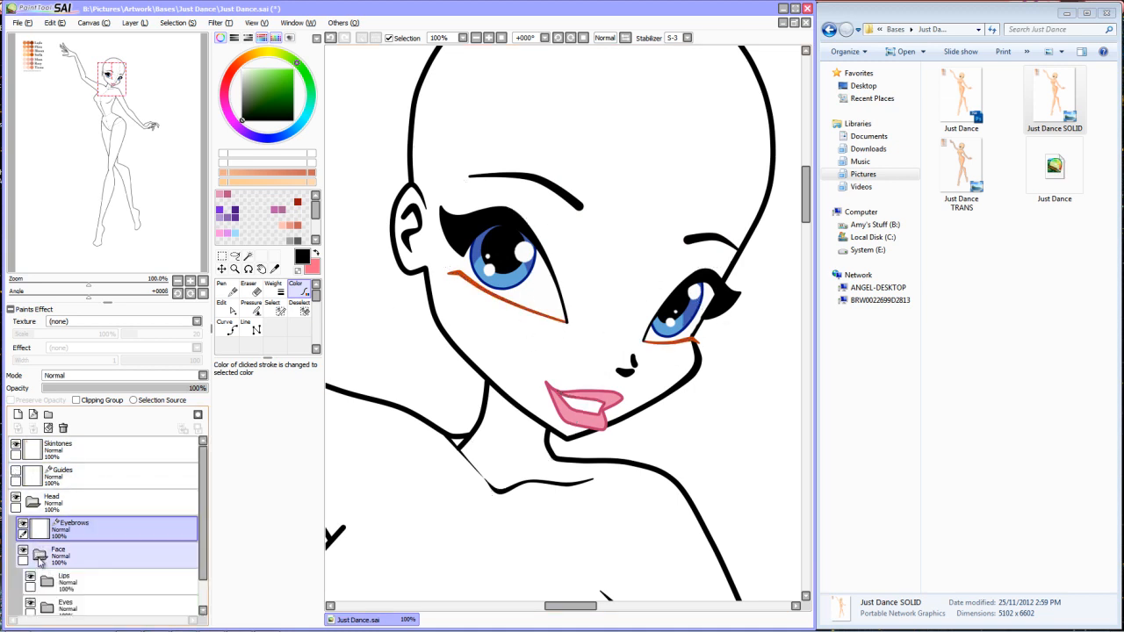
scroll(53, 548, "down", 1)
left_click(48, 550)
scroll(54, 551, "down", 2)
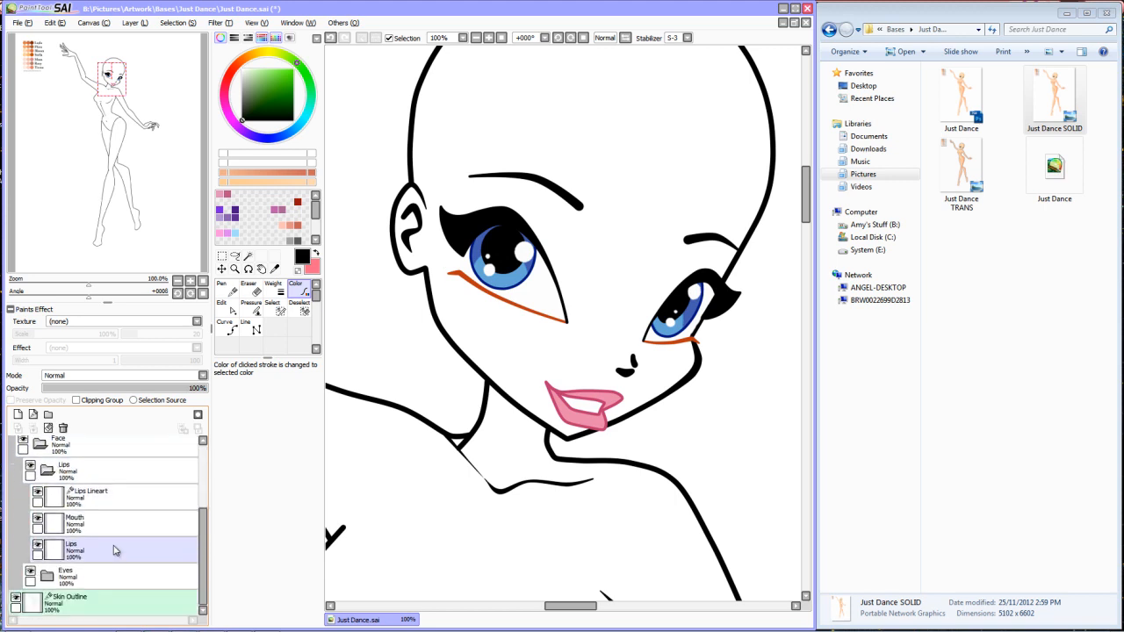
left_click(88, 523)
left_click(63, 428)
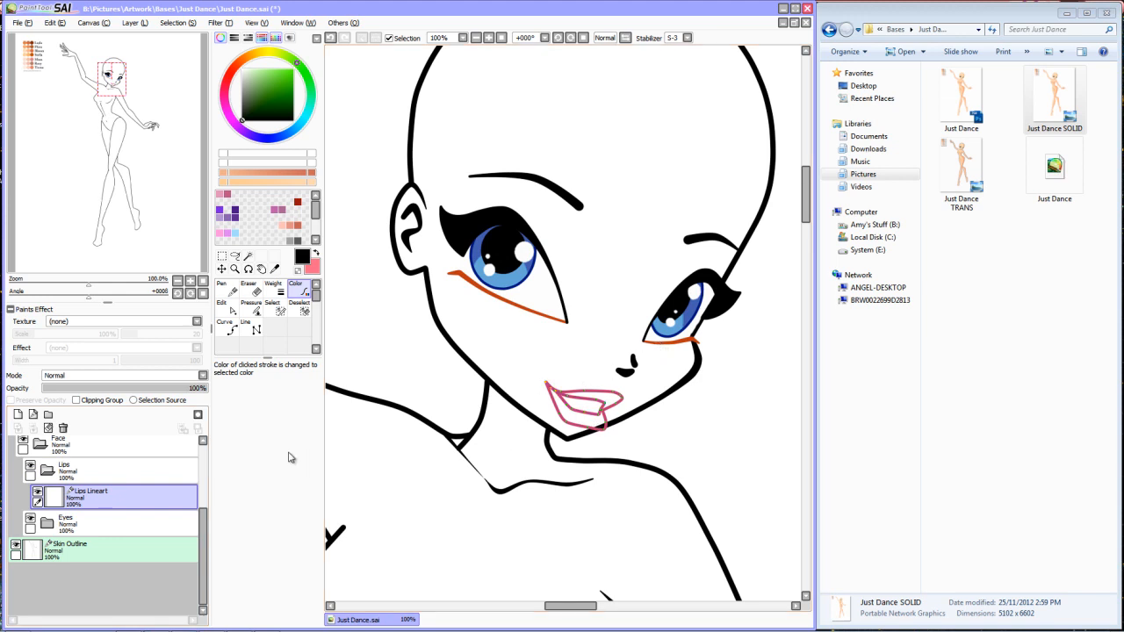
Step: Erase the part of the chin line on the Skin Outline layer that crosses the lower lip, using eraser size 25
left_click(95, 549)
scroll(608, 434, "up", 4)
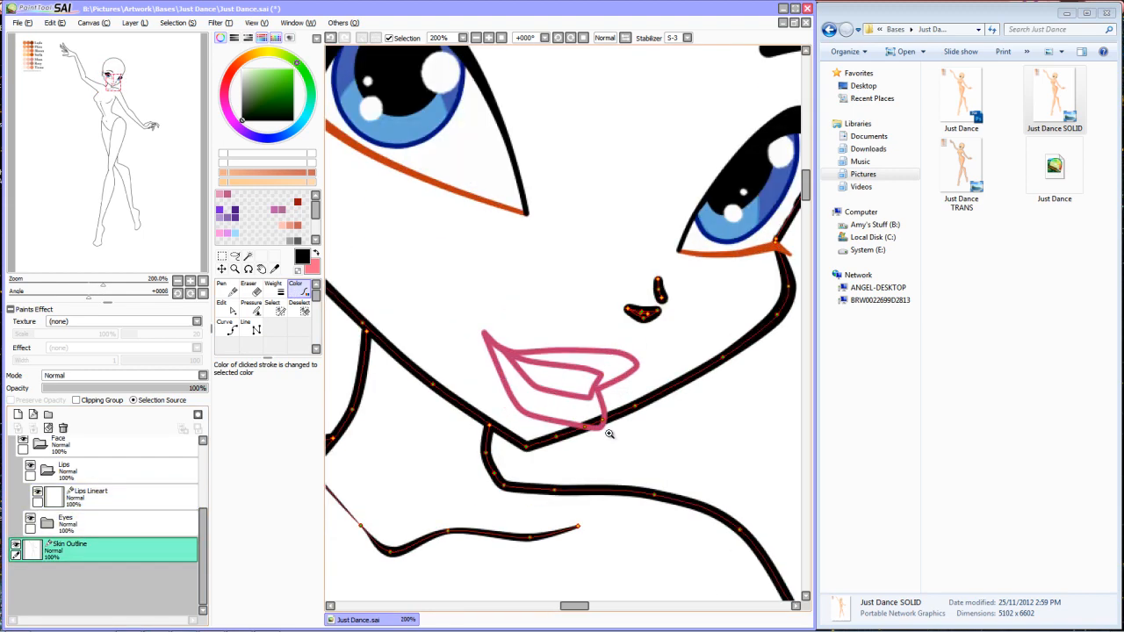
left_click(252, 291)
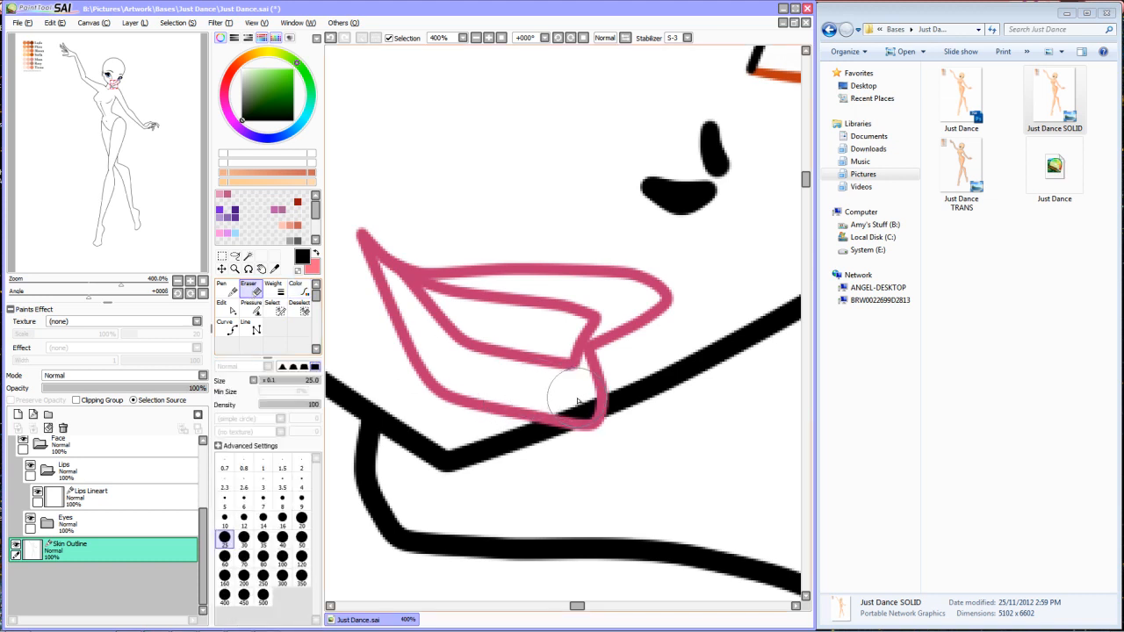
left_click_drag(589, 402, 564, 408)
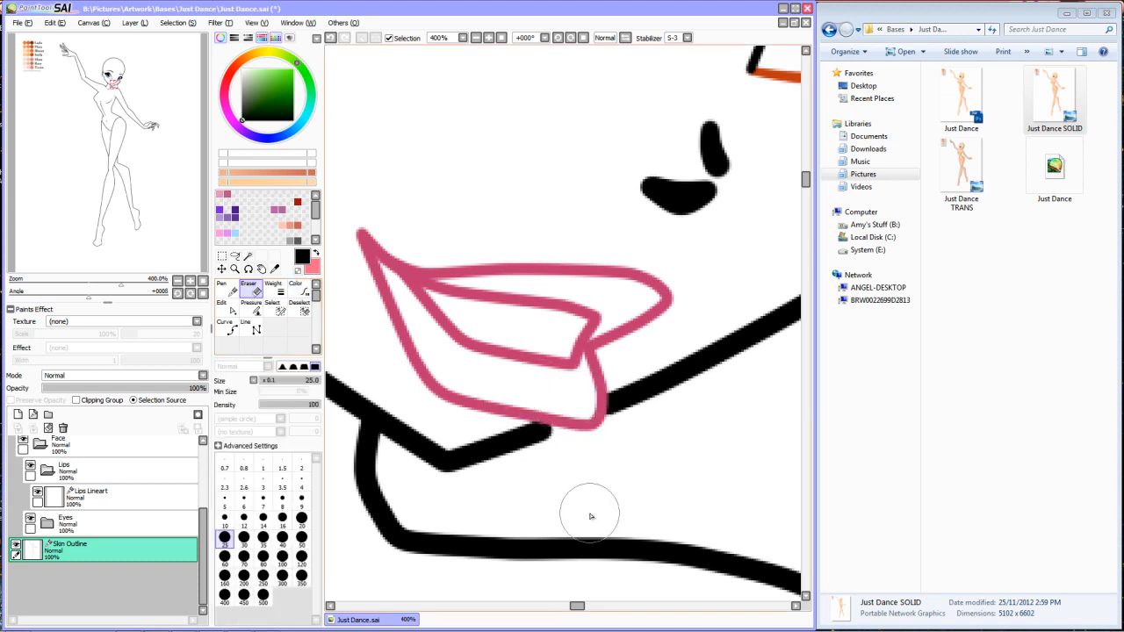
Step: Recolor the Lips Lineart strokes black
left_click(90, 498)
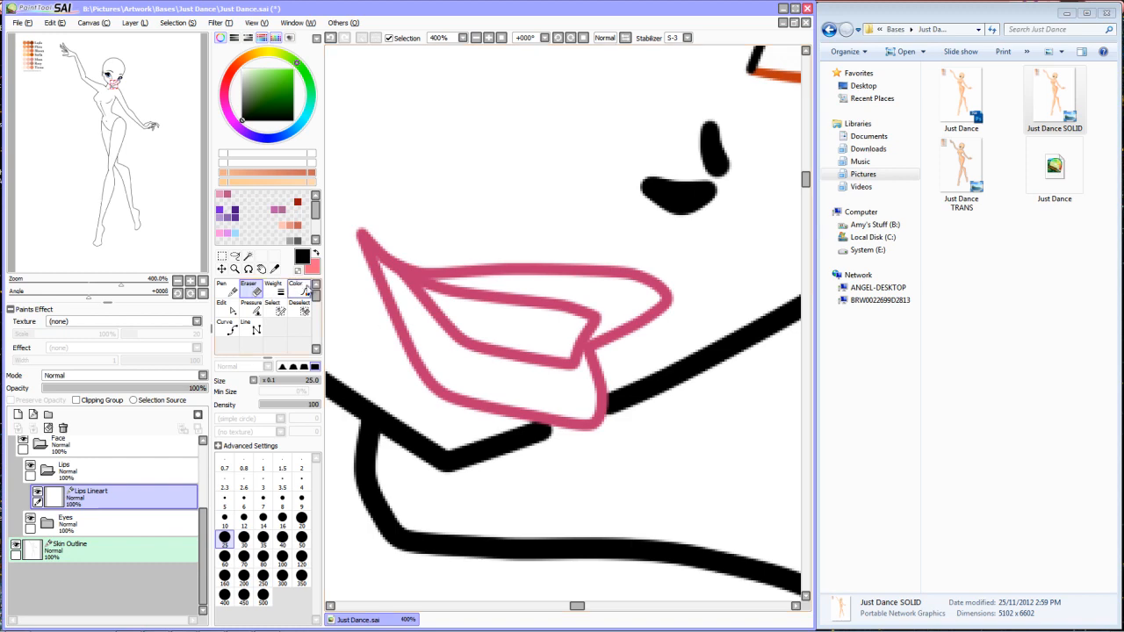
left_click(296, 291)
left_click(543, 361)
scroll(543, 369, "down", 4)
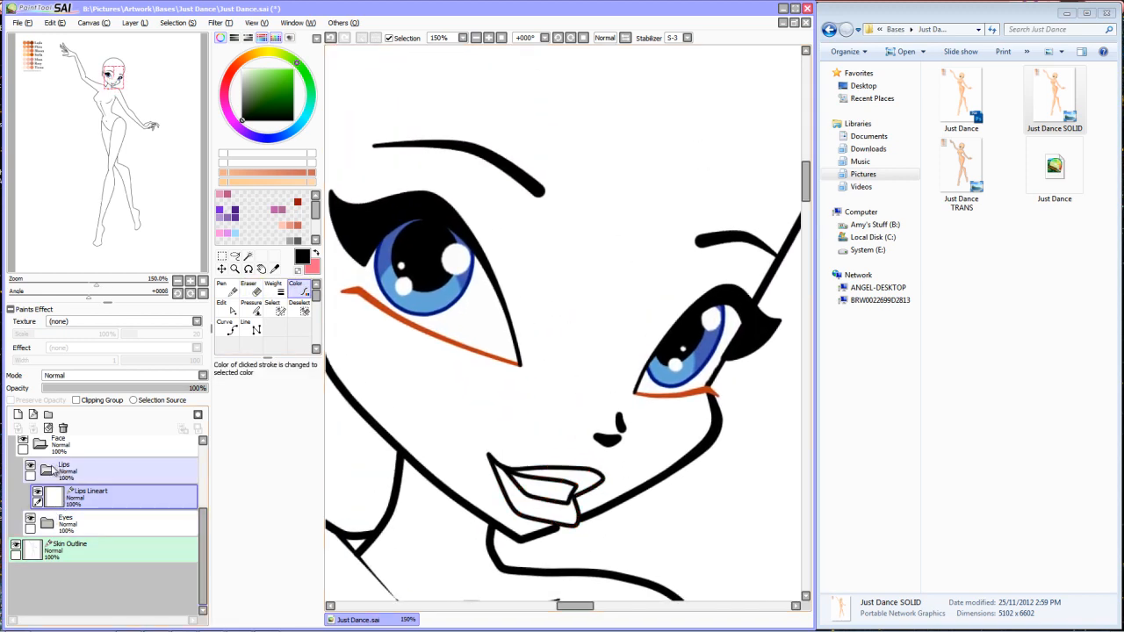
Step: Collapse the Lips folder, expand the Eyes folder and delete its Eyeshine layer
left_click(48, 471)
left_click(48, 471)
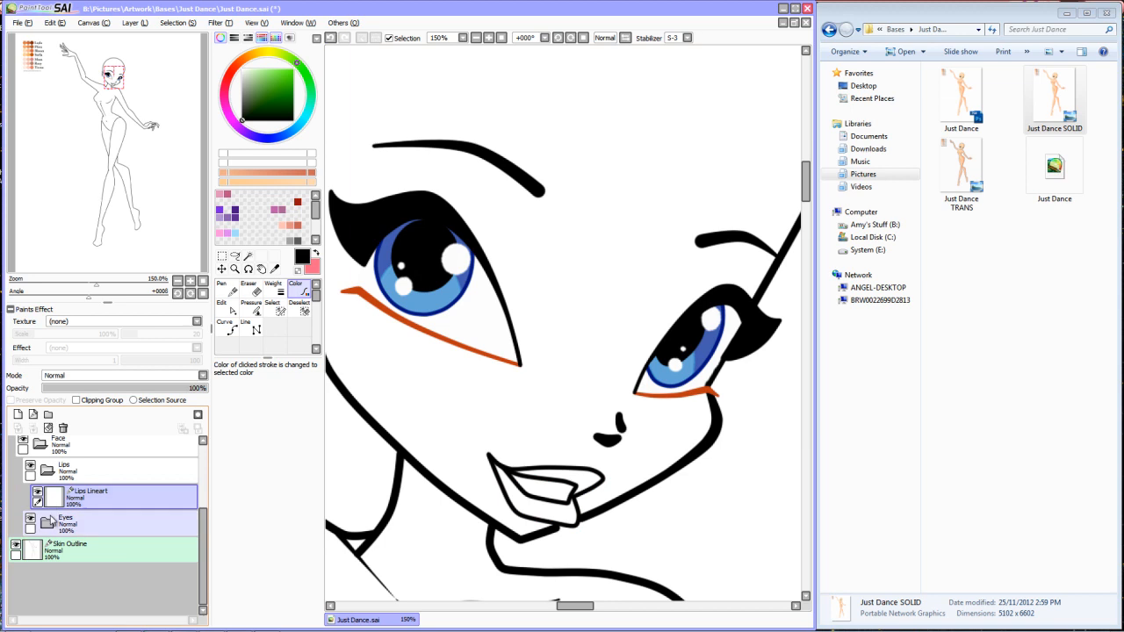
left_click(47, 472)
left_click(47, 497)
scroll(82, 510, "down", 3)
left_click(85, 512)
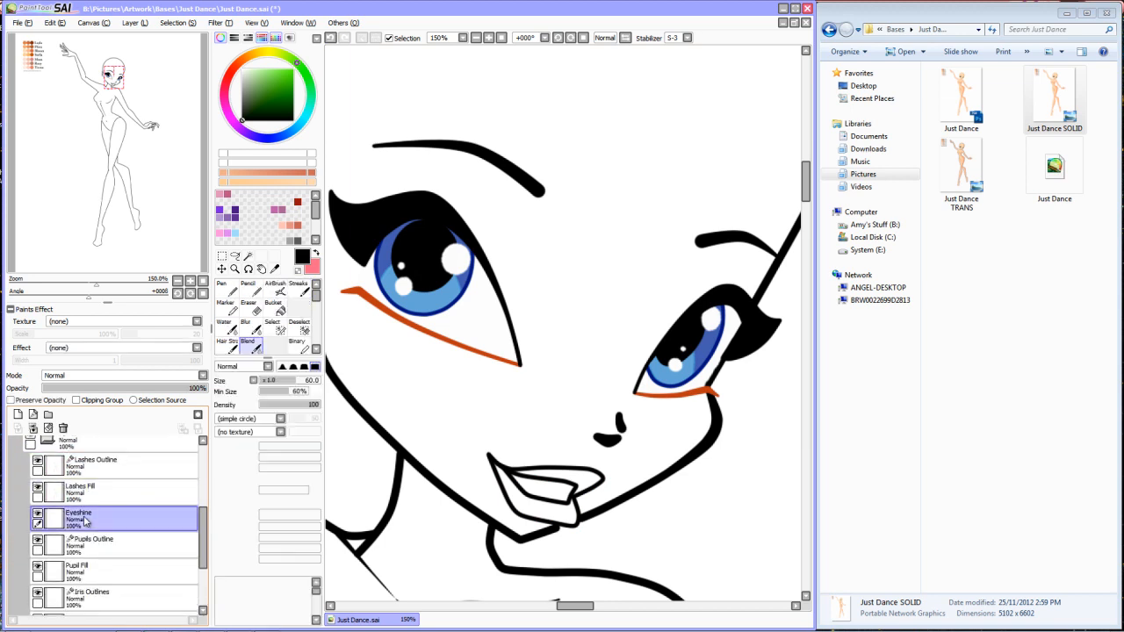
left_click(64, 427)
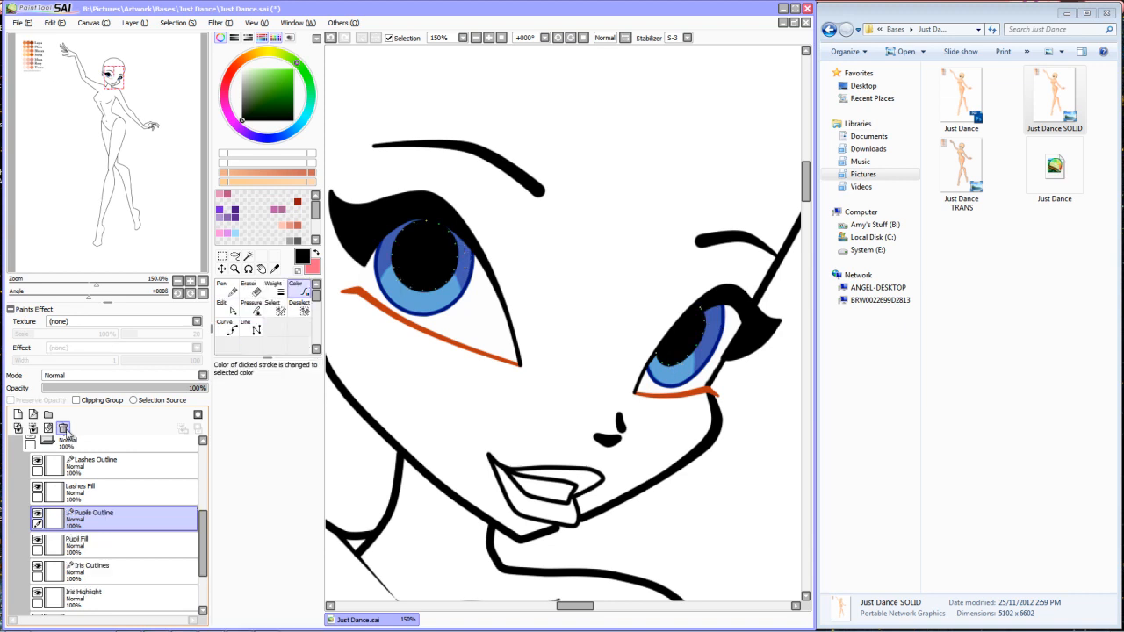
Step: Delete the Iris Highlight, Iris Fill and Eyewhite layers
scroll(99, 579, "down", 2)
left_click(97, 559)
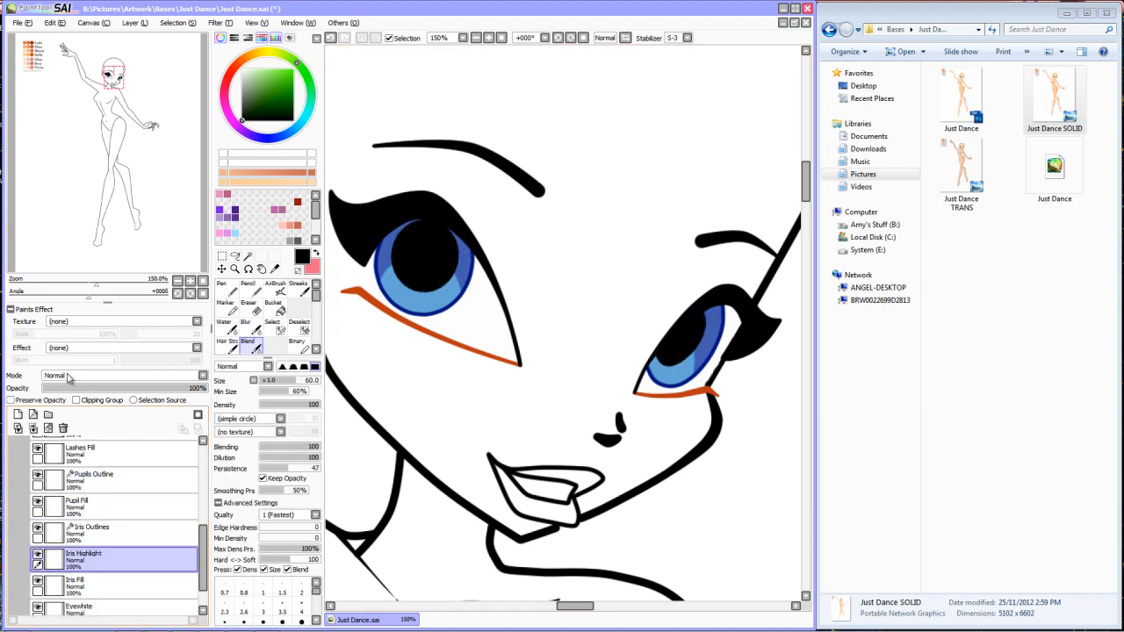
left_click(63, 428)
left_click(63, 428)
left_click(63, 427)
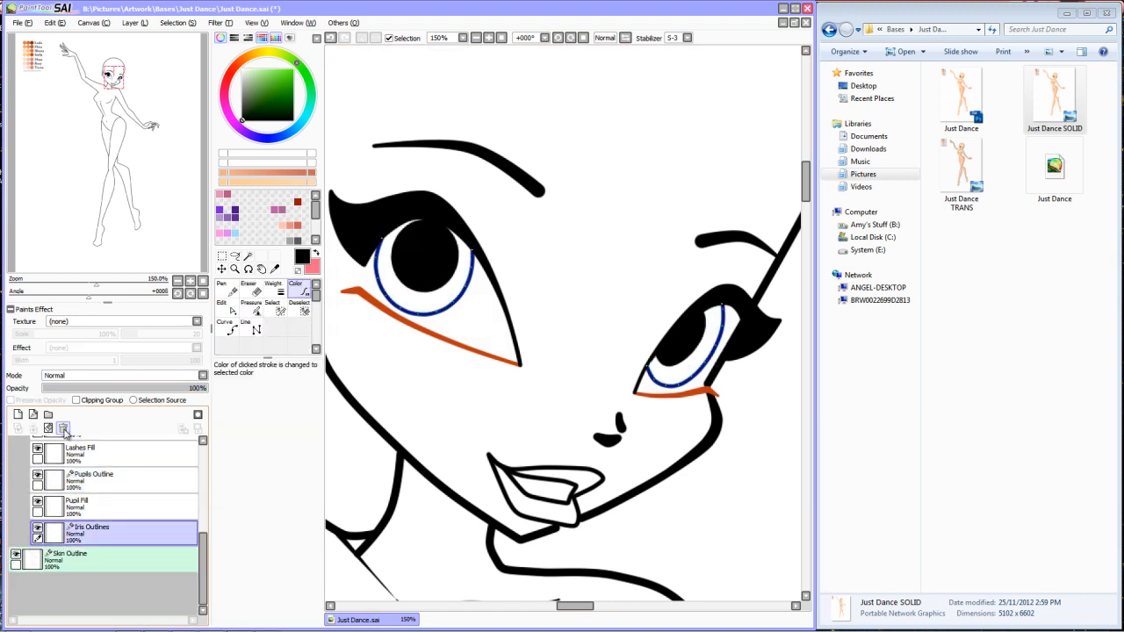
Step: Recolor the outlines of both irises on the Iris Outlines layer black
left_click(460, 302)
left_click(683, 391)
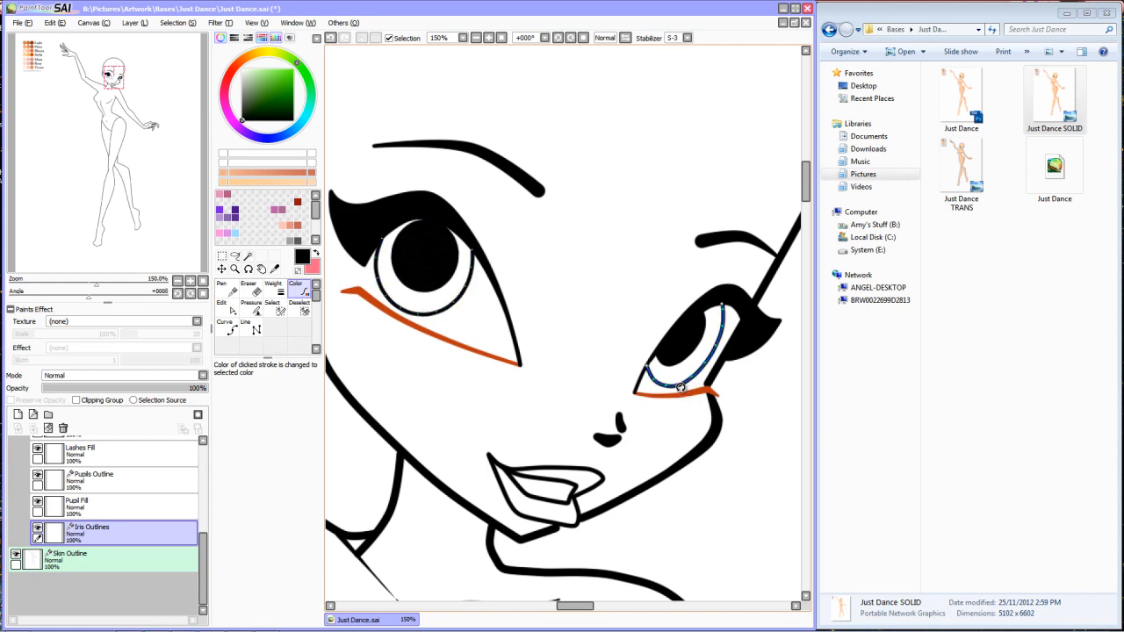
scroll(684, 393, "down", 6)
left_click_drag(467, 369, 483, 411)
scroll(493, 342, "up", 3)
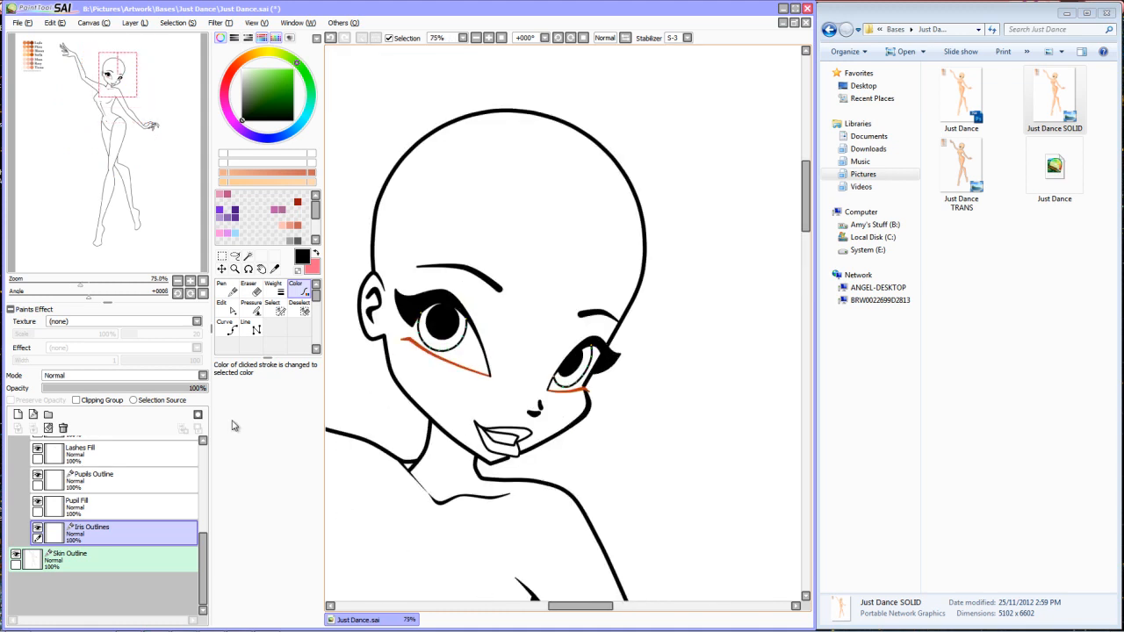
Step: Recolor the orange lower lash lines on the Lashes Outline layer black
scroll(96, 527, "up", 3)
left_click(97, 543)
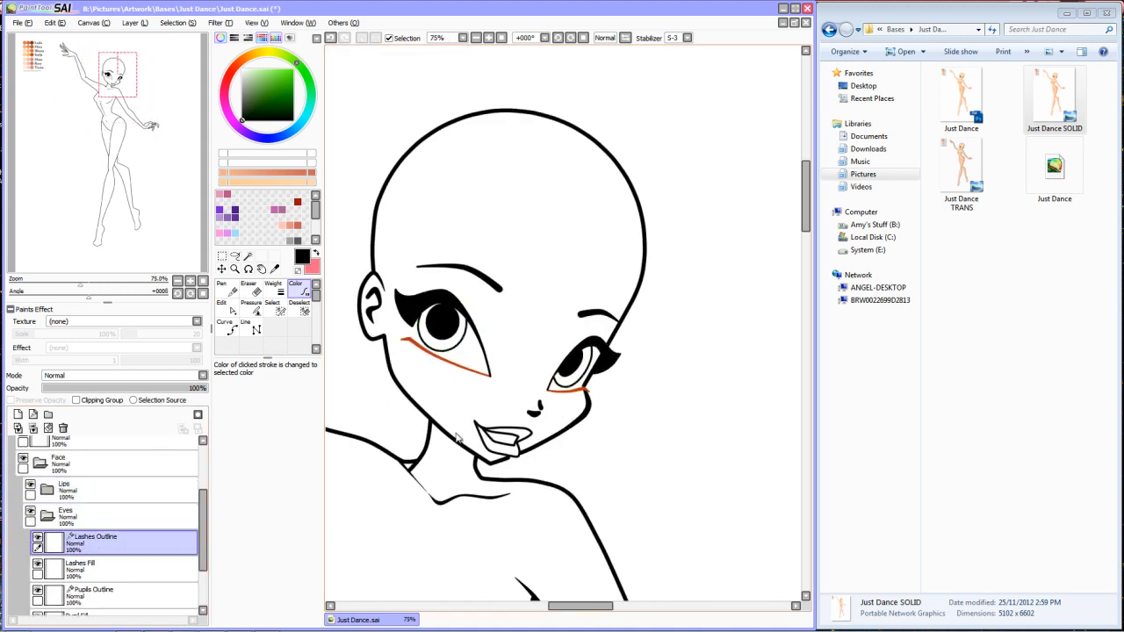
left_click(439, 355)
left_click_drag(532, 487, 638, 265)
scroll(639, 265, "down", 4)
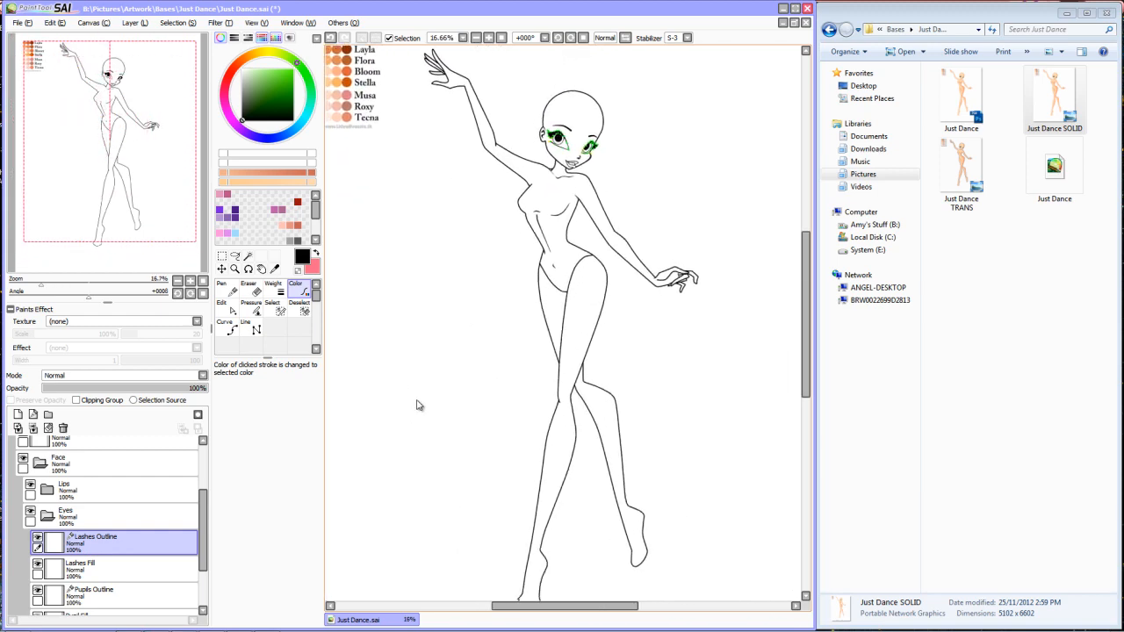
Step: Export the linework as a 24bpp RGB PNG named Just Dance LINEART SOLID (NO GUIDES)
left_click(20, 22)
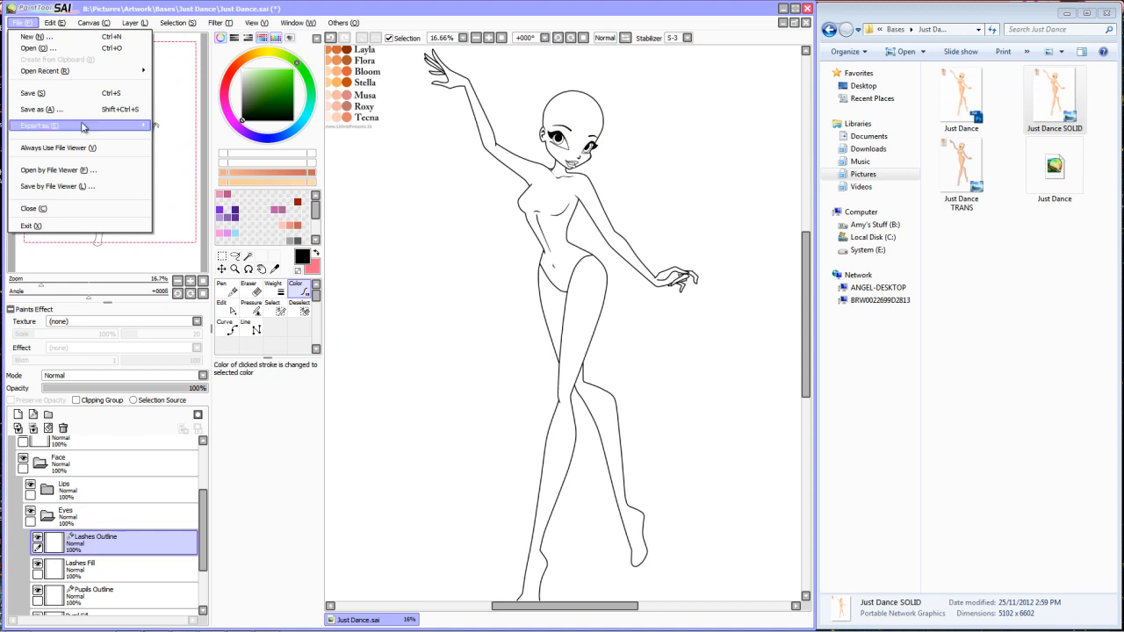
mouse_move(88, 125)
left_click(180, 176)
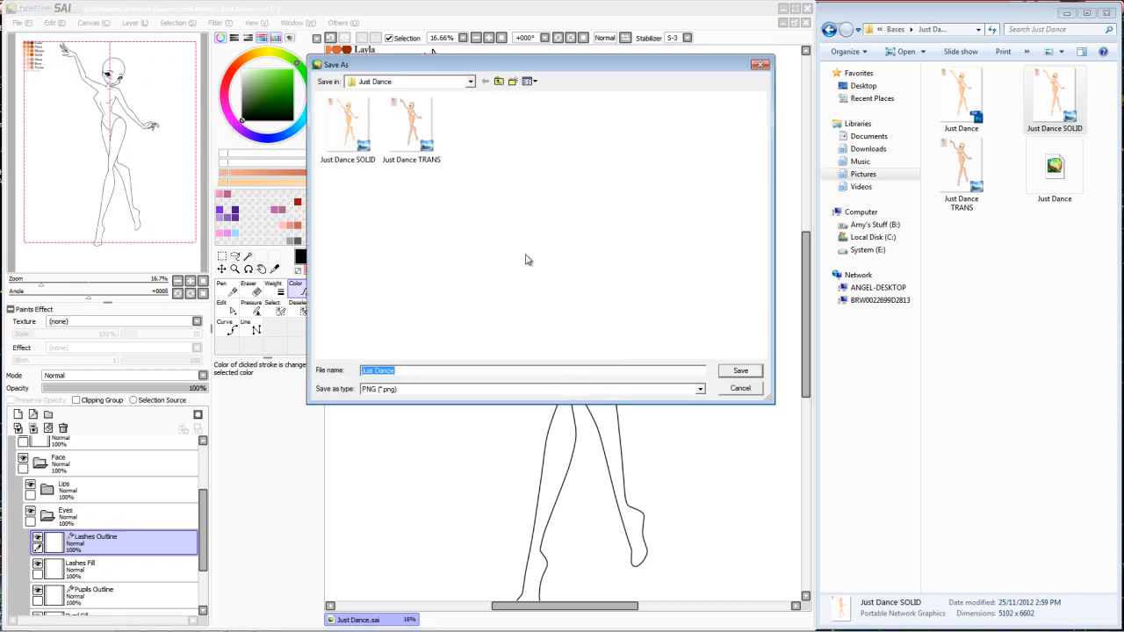
key("End")
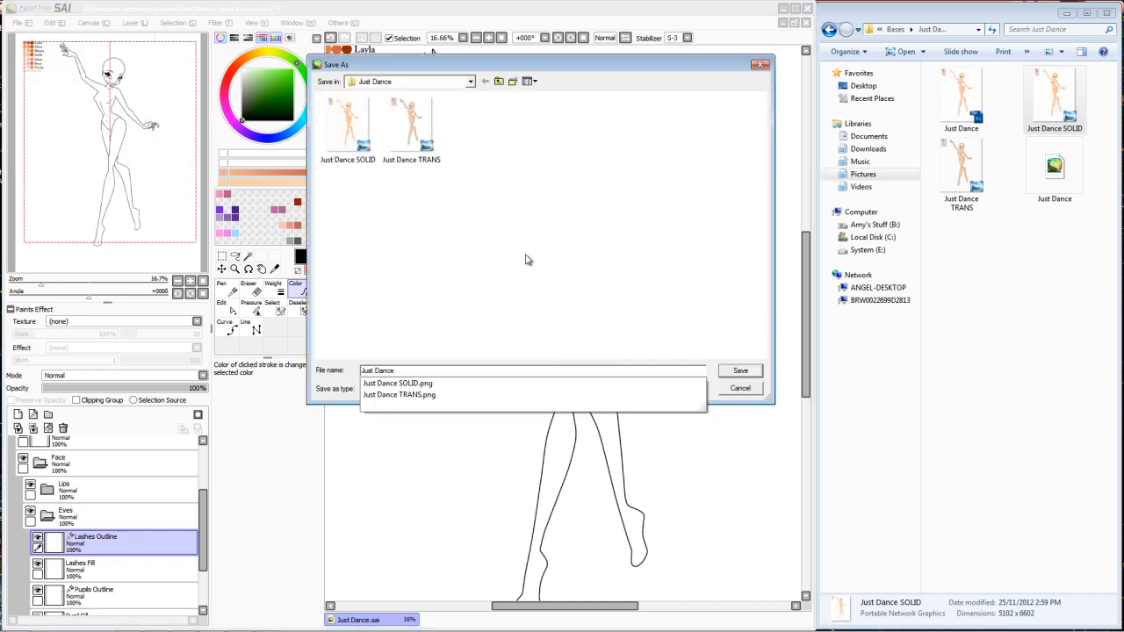
type("li")
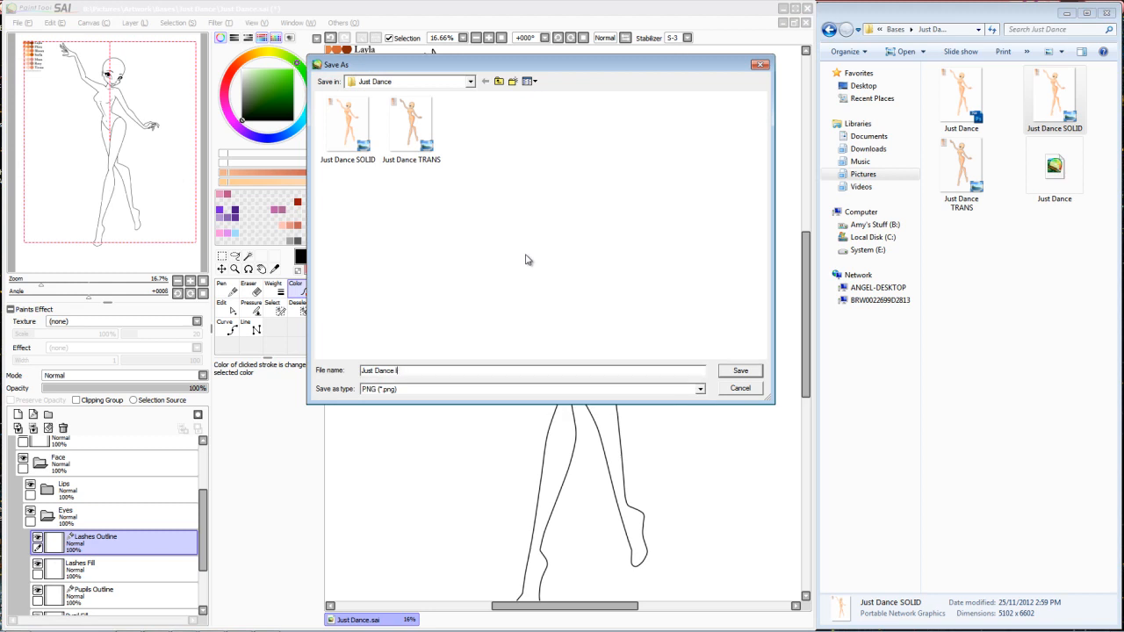
key("BackSpace")
key("BackSpace")
type("Li")
left_click(741, 374)
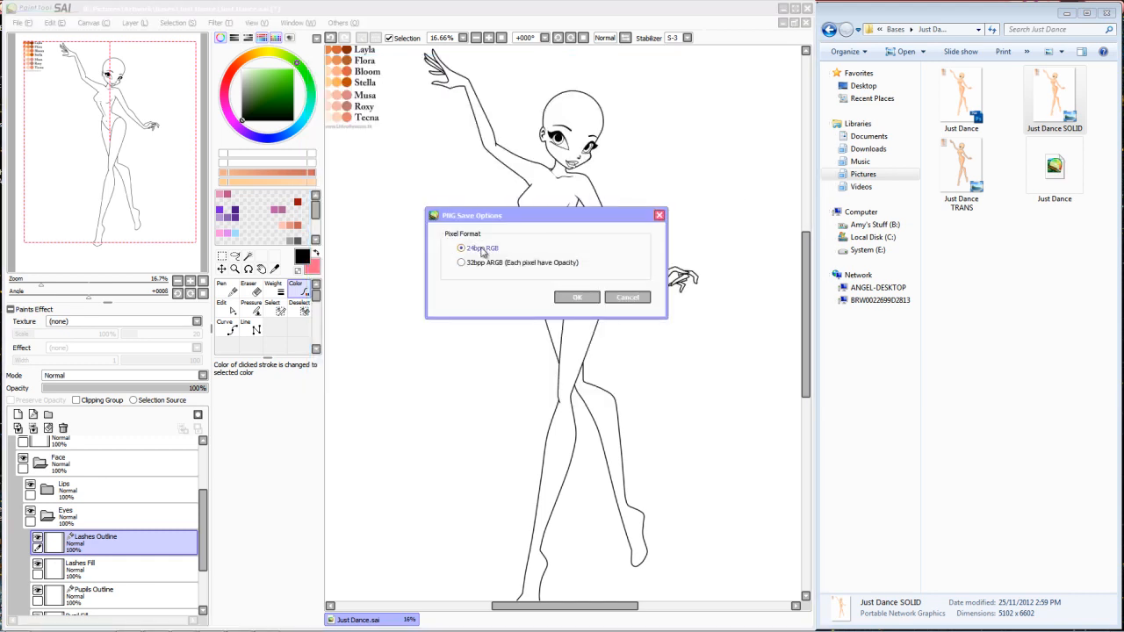
left_click(587, 299)
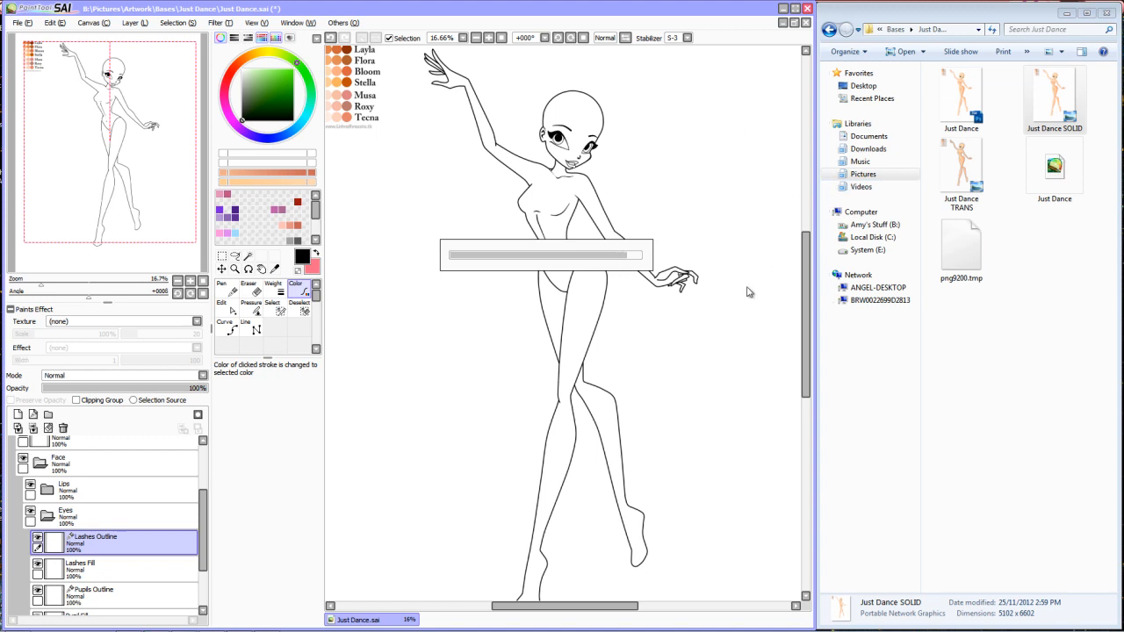
Step: Export the linework as a 32bpp ARGB PNG named Just Dance LINEART TRANS (NO GUIDES)
left_click(22, 22)
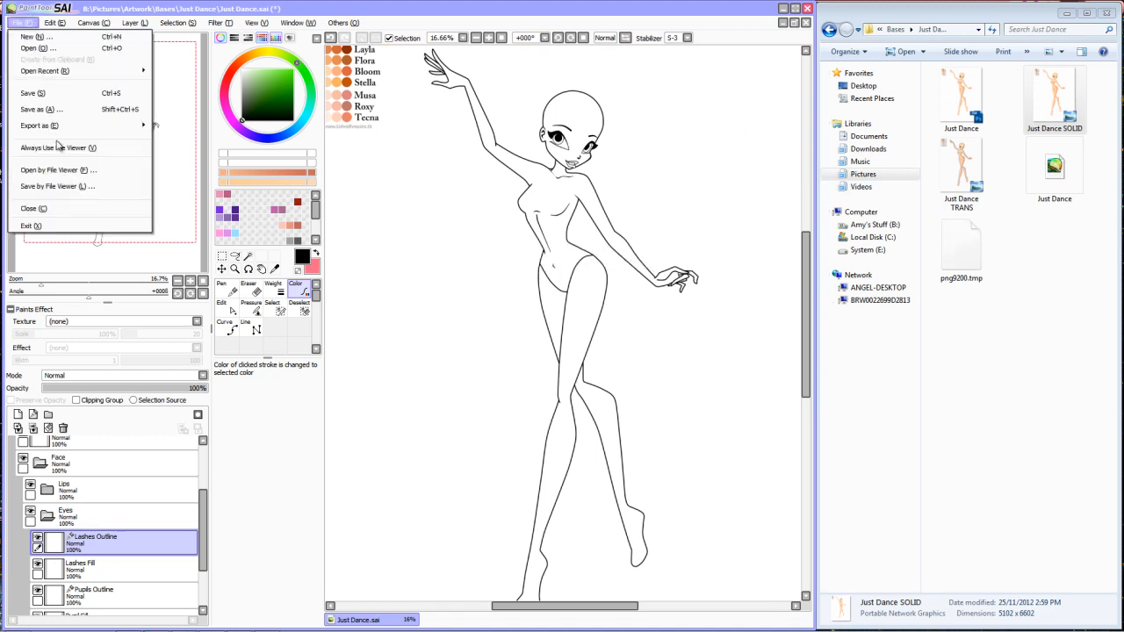
mouse_move(67, 125)
left_click(185, 173)
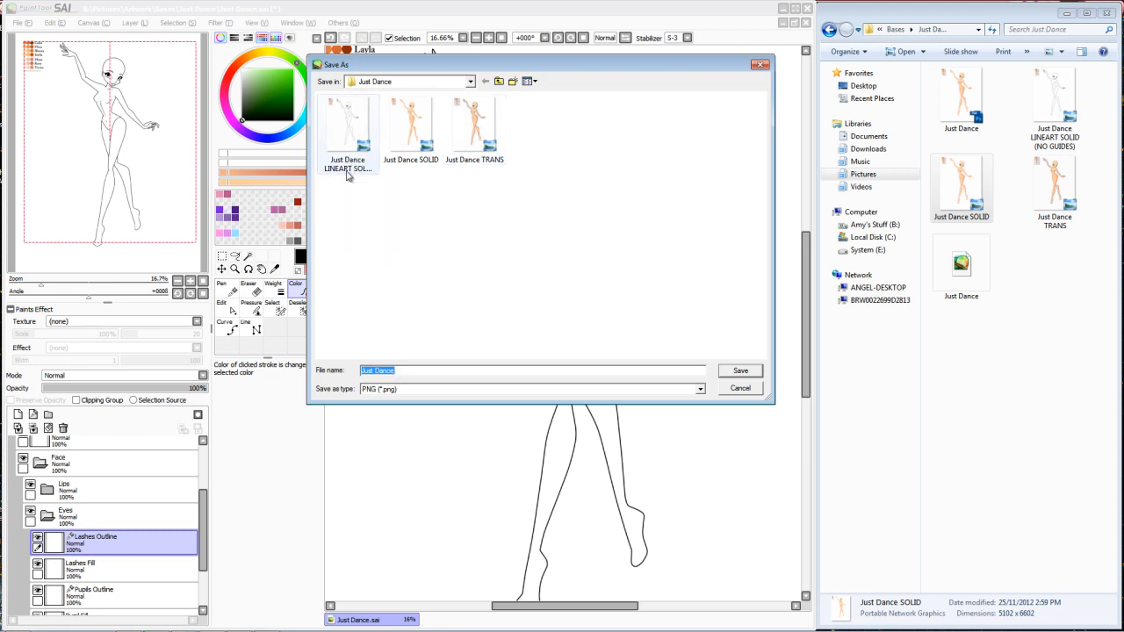
left_click(346, 140)
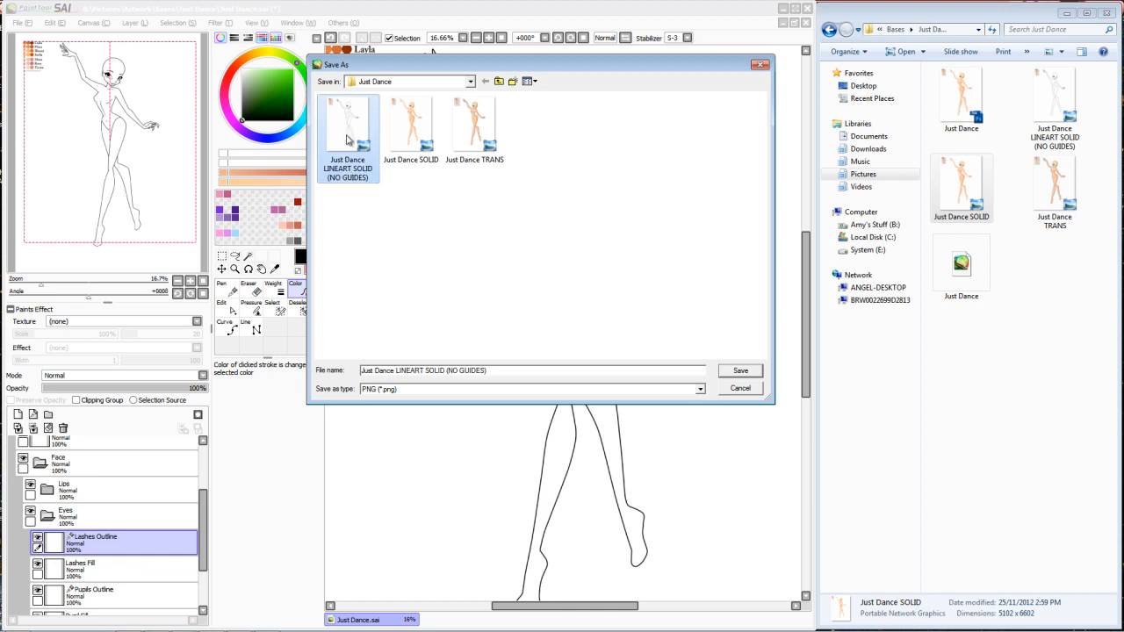
double_click(430, 369)
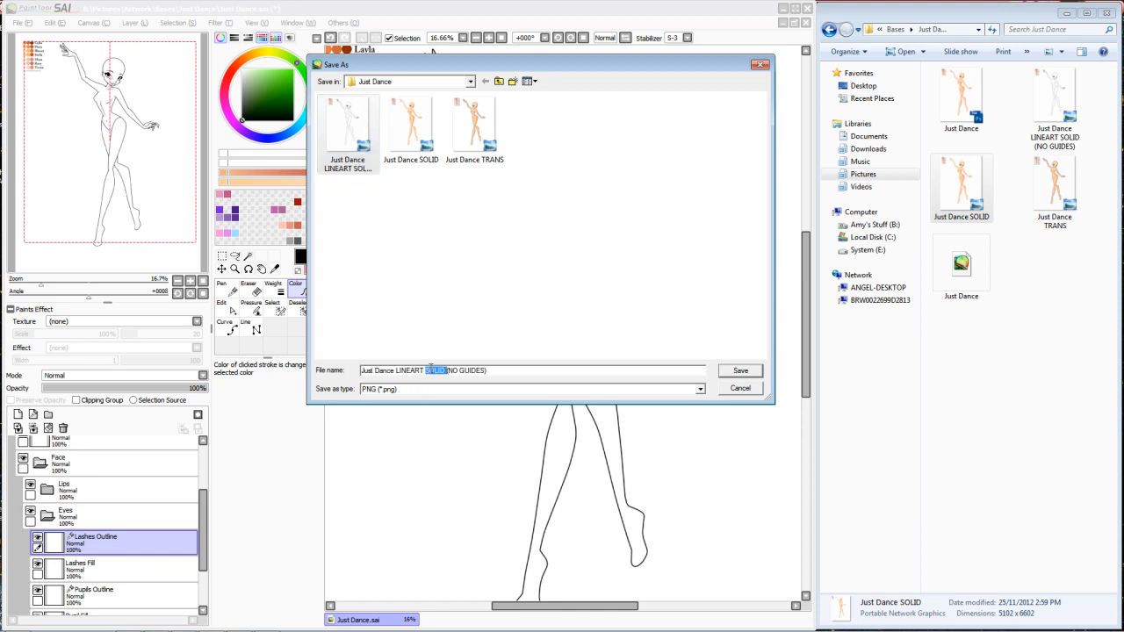
type("TRANS")
left_click(740, 372)
left_click(527, 262)
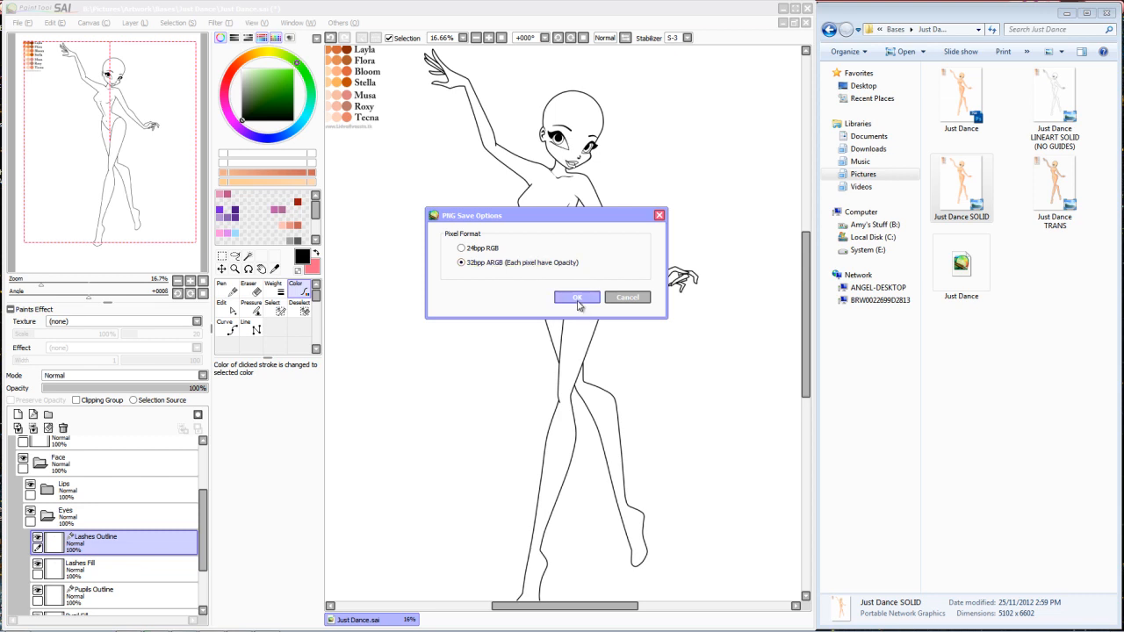
left_click(576, 299)
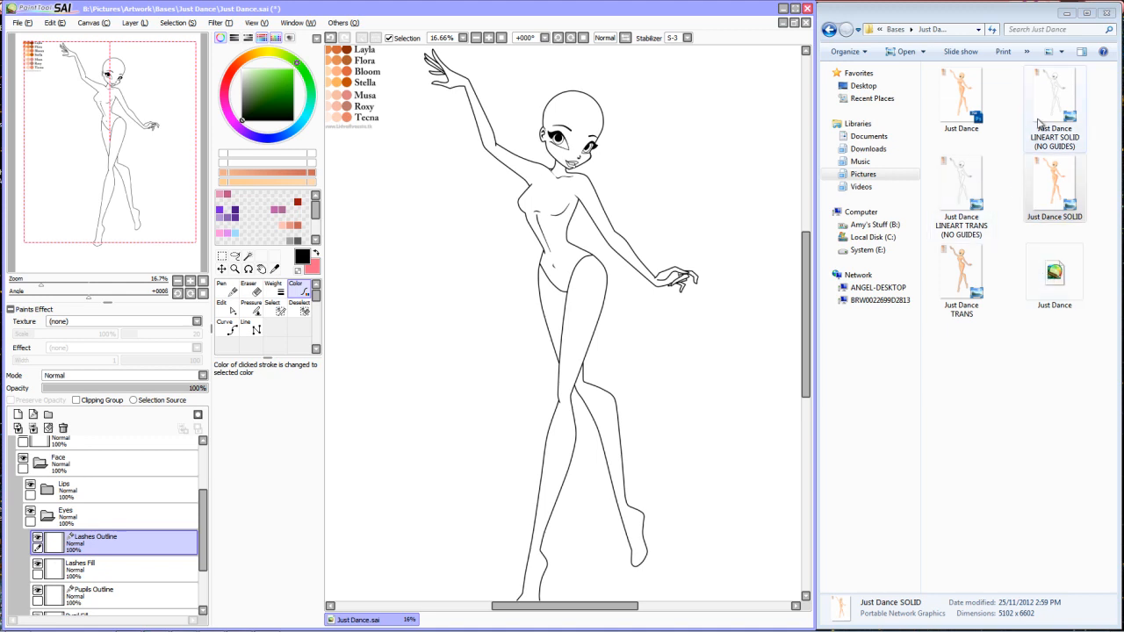
Step: View the exported solid and transparent lineart PNGs in Windows Photo Viewer
double_click(961, 189)
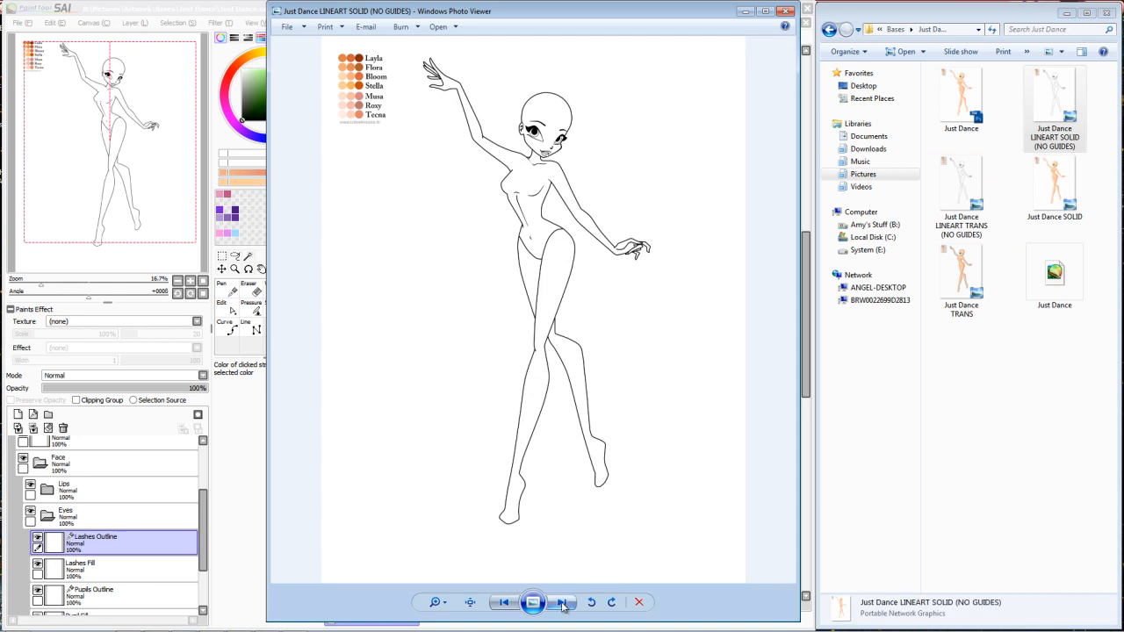
left_click(561, 602)
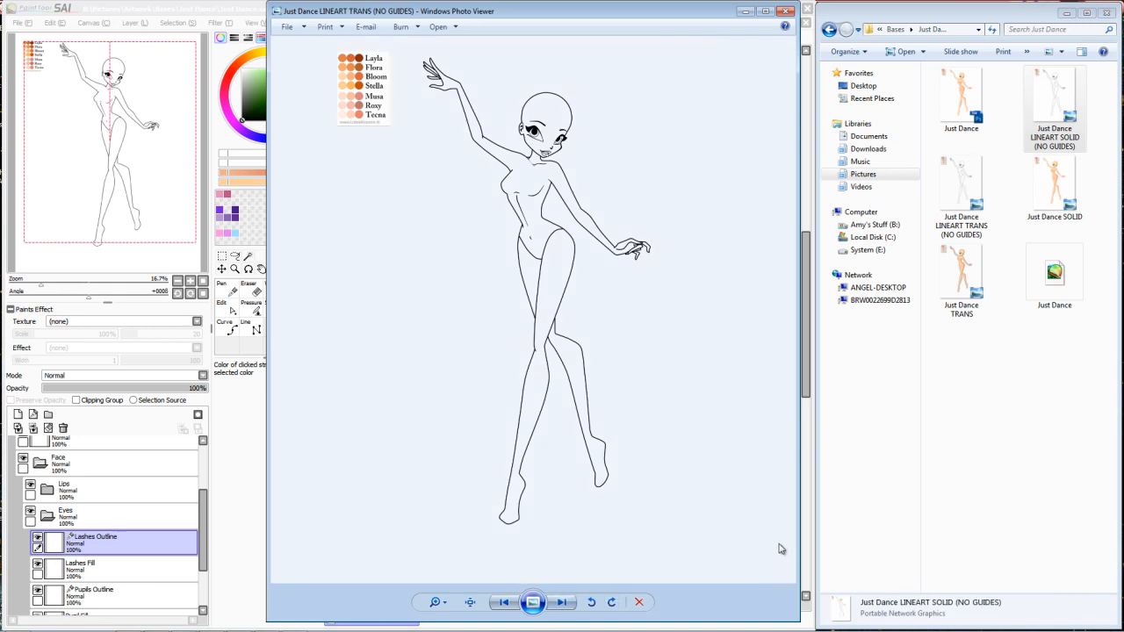
left_click(785, 12)
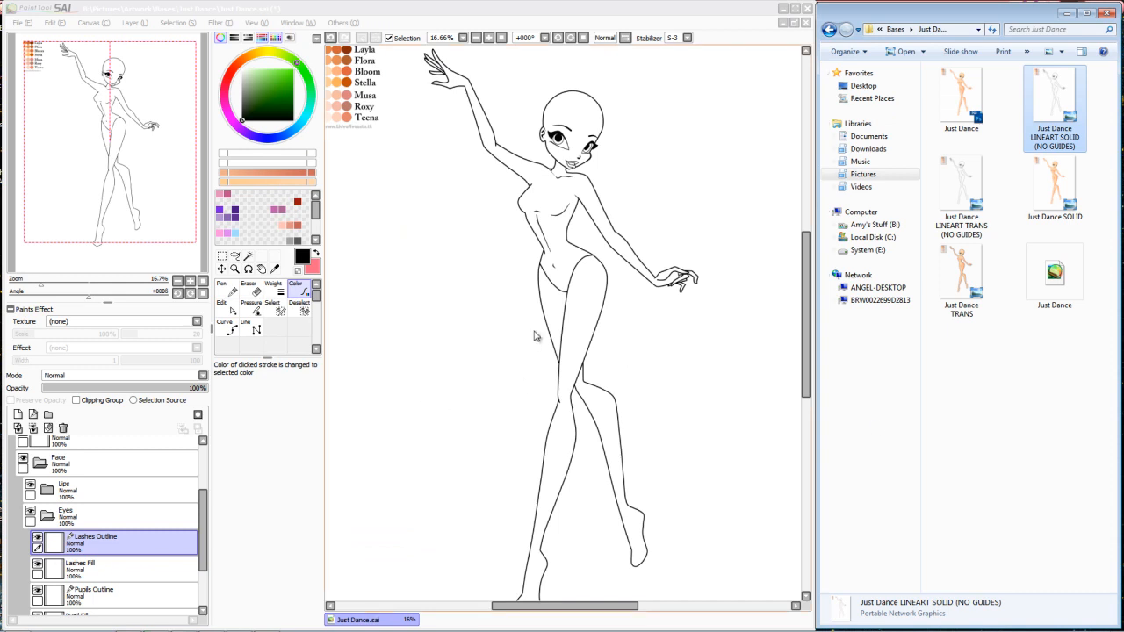
left_click(41, 463)
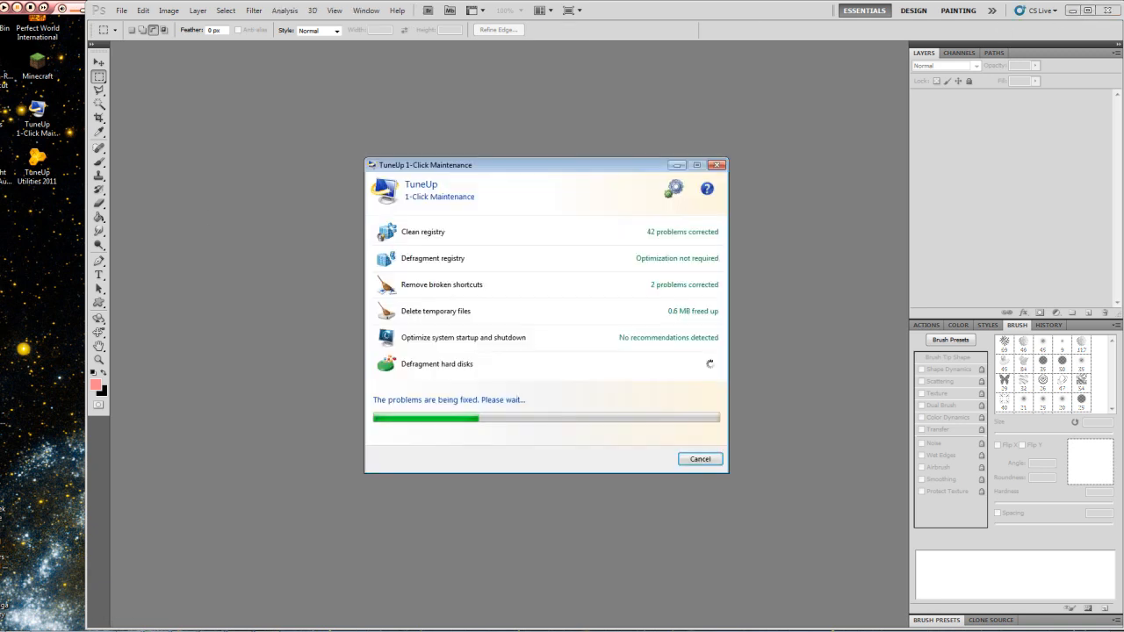
Step: Switch to the Just Dance folder in Windows Explorer, select all ten files and open the archive settings for them
key("alt+Tab")
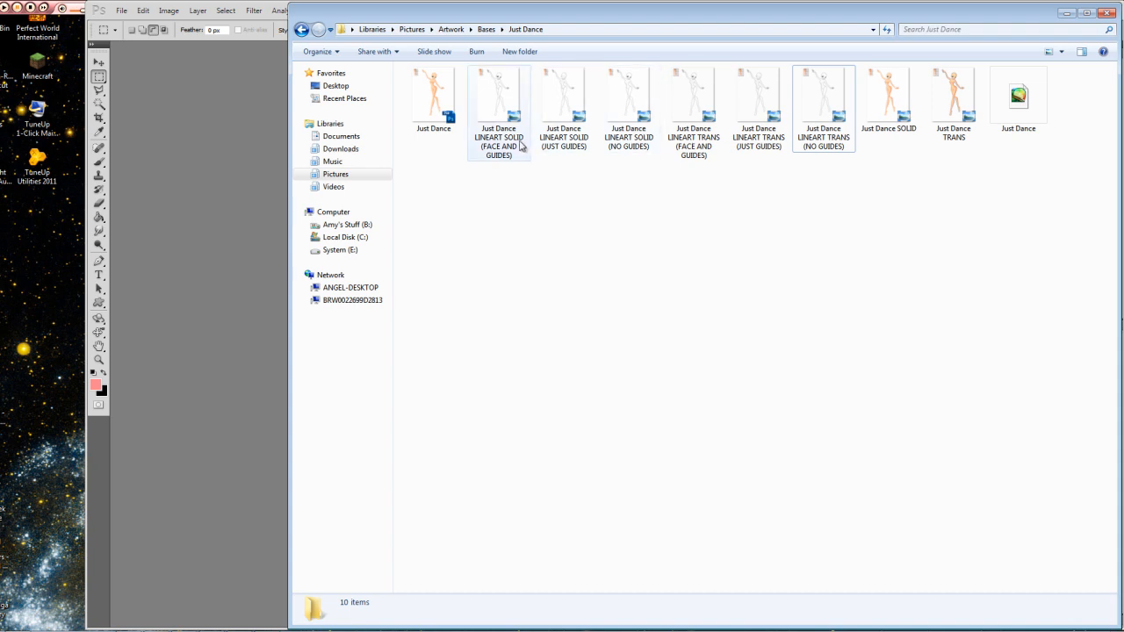
left_click(446, 107)
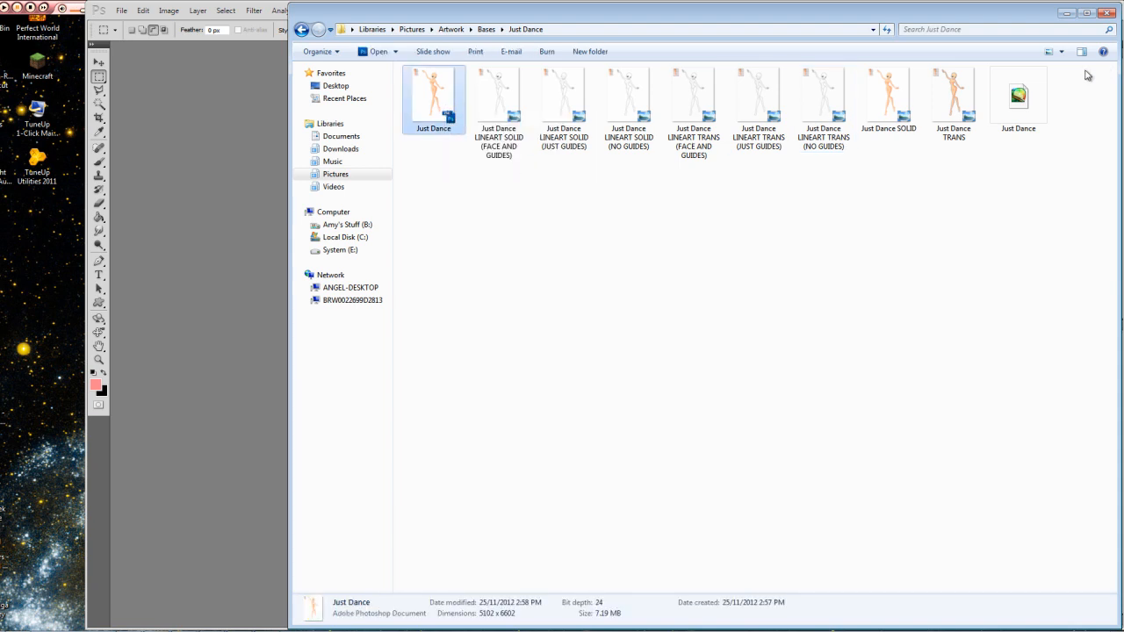
left_click(1018, 101, "shift")
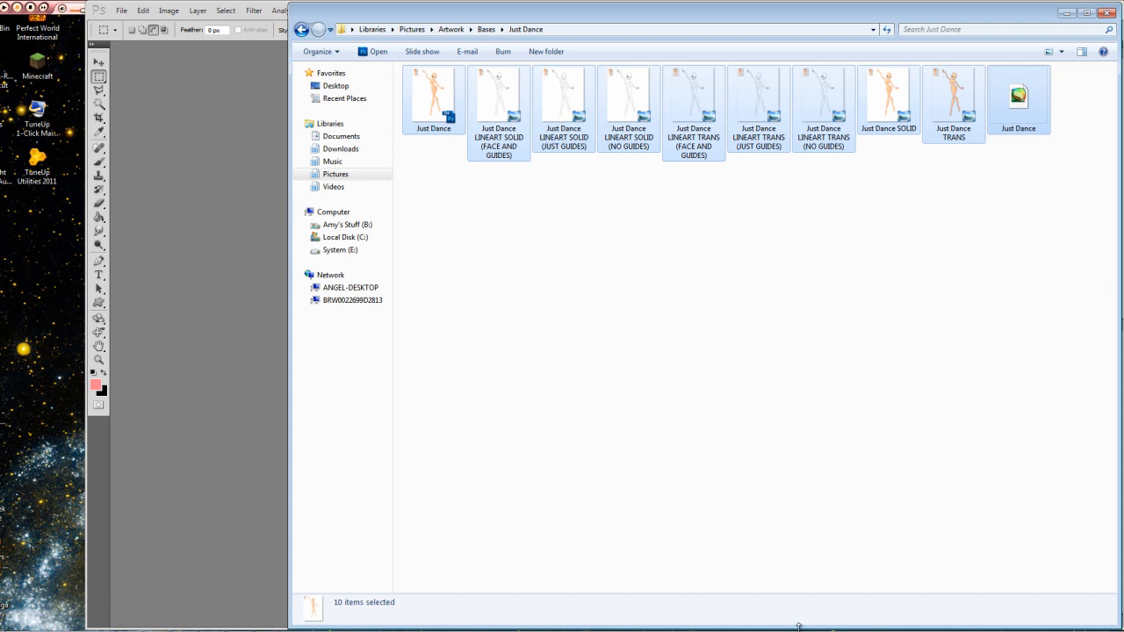
left_click(428, 117)
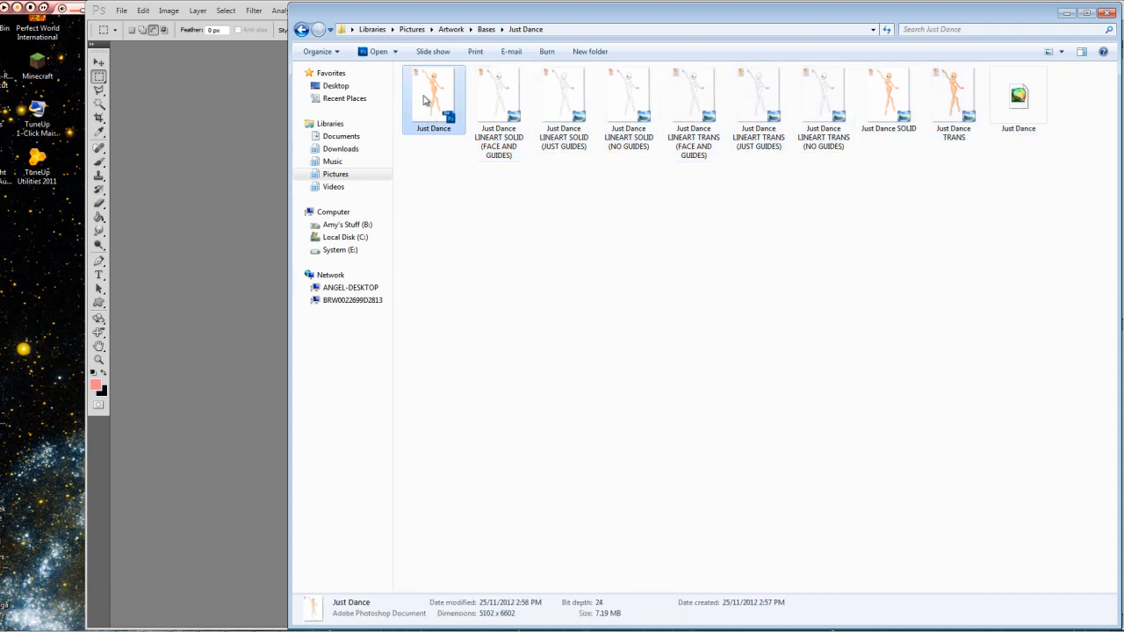
left_click(1037, 110, "shift")
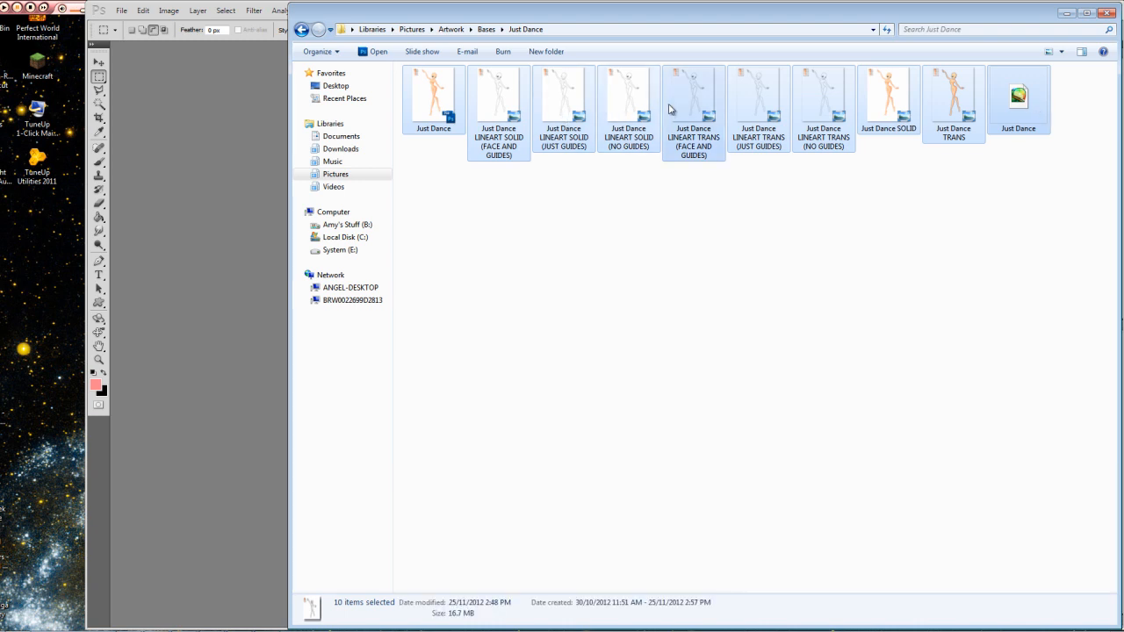
right_click(514, 99)
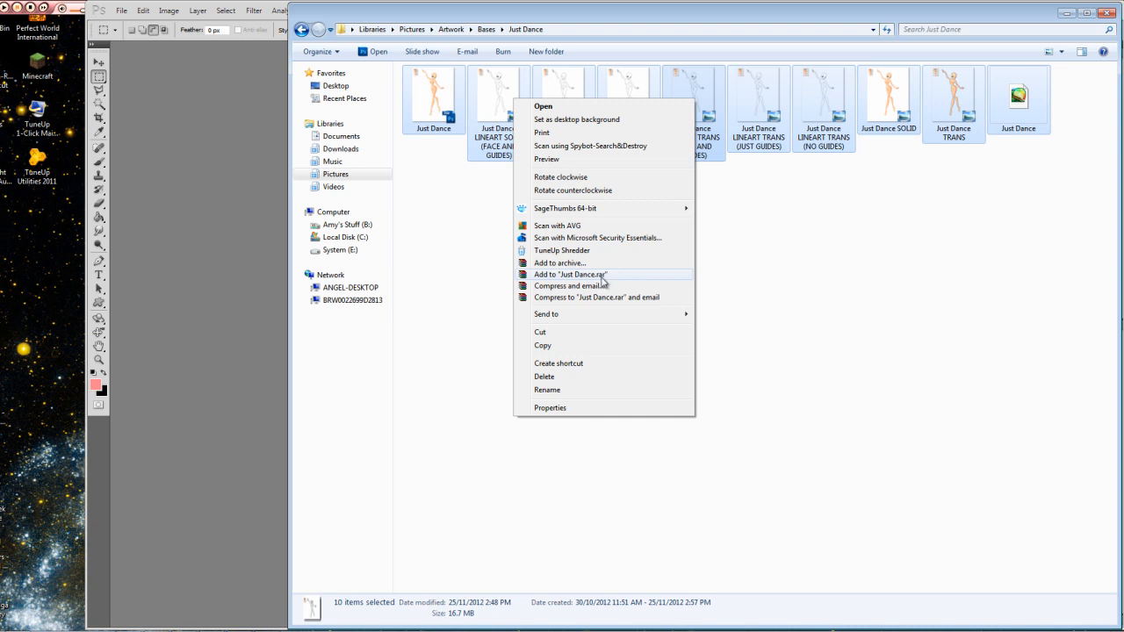
left_click(576, 264)
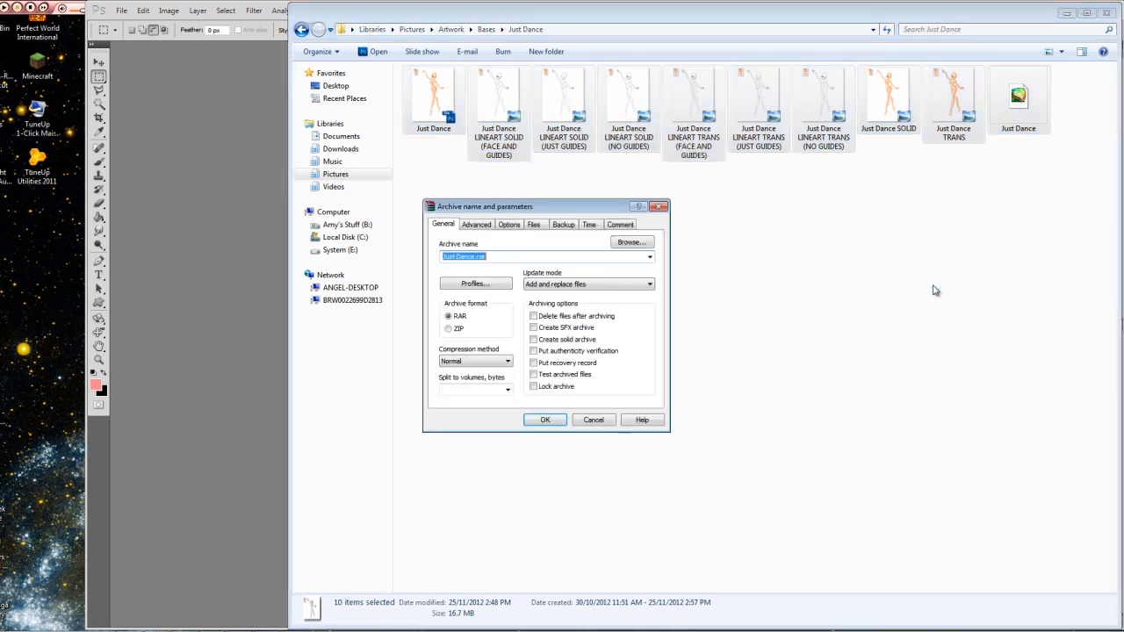
Step: Name the archive just-dance-enchantingrainbow, set its format to ZIP and create it
left_click(508, 257)
type("- ")
type("Exampl")
key("BackSpace")
key("BackSpace")
key("BackSpace")
key("BackSpace")
key("BackSpace")
key("BackSpace")
key("BackSpace")
key("BackSpace")
key("BackSpace")
key("BackSpace")
key("BackSpace")
key("BackSpace")
key("BackSpace")
key("BackSpace")
key("BackSpace")
key("BackSpace")
key("BackSpace")
key("BackSpace")
key("BackSpace")
type("Bas")
key("BackSpace")
key("BackSpace")
key("BackSpace")
type("just-dance-")
type("enchantingrainbow")
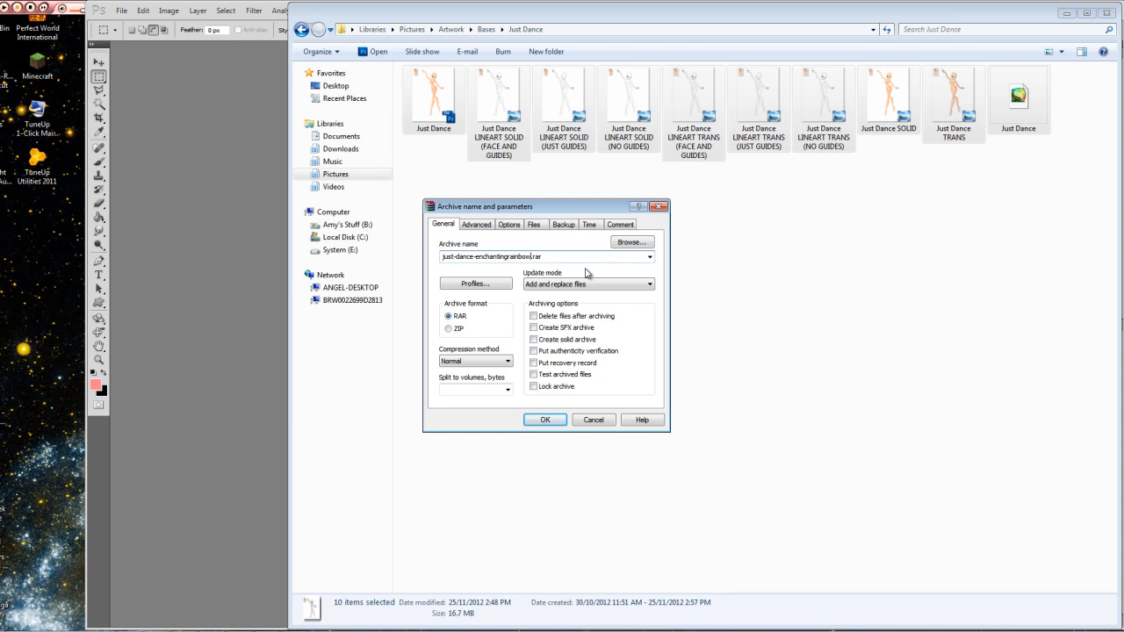
left_click(449, 330)
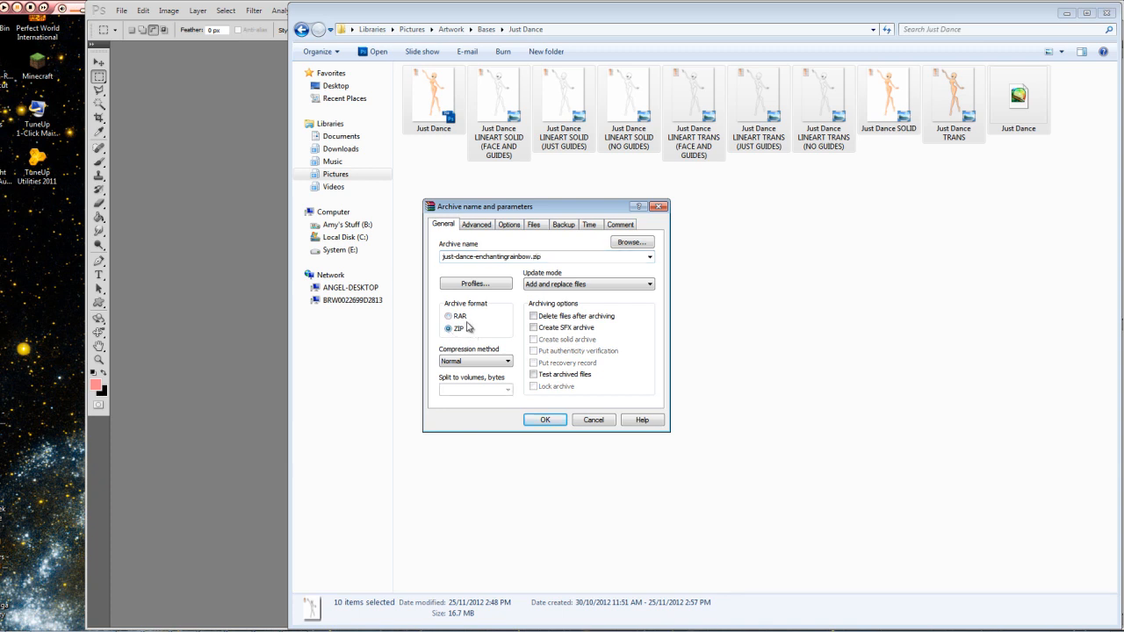
left_click(546, 419)
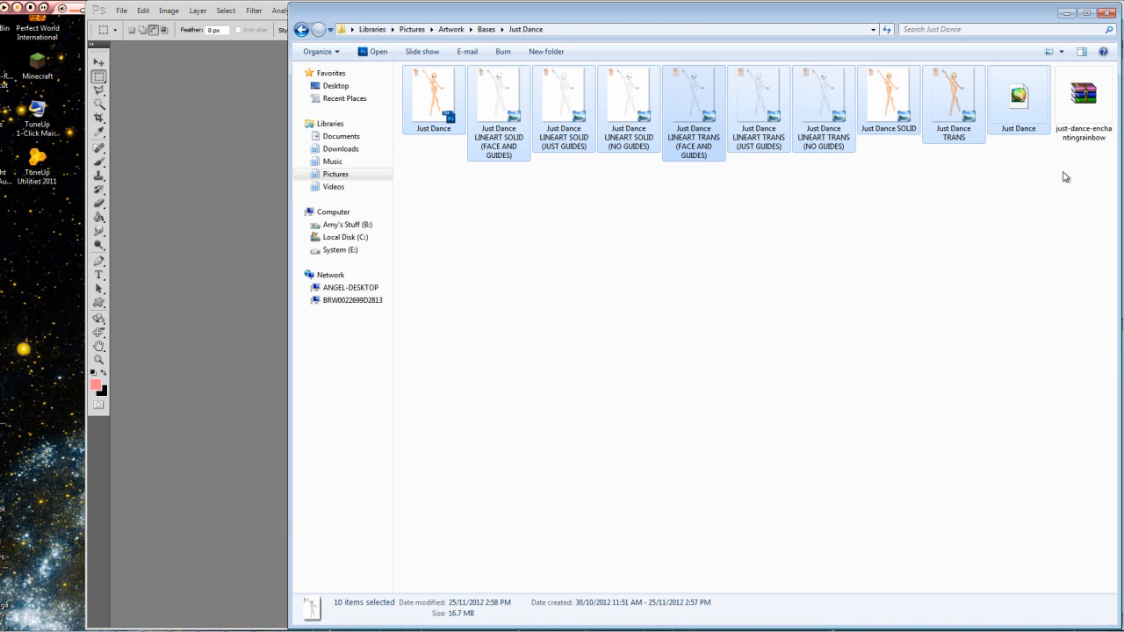
Step: Look over the zip archive and the lineart and coloured files in the Just Dance folder
left_click(1080, 143)
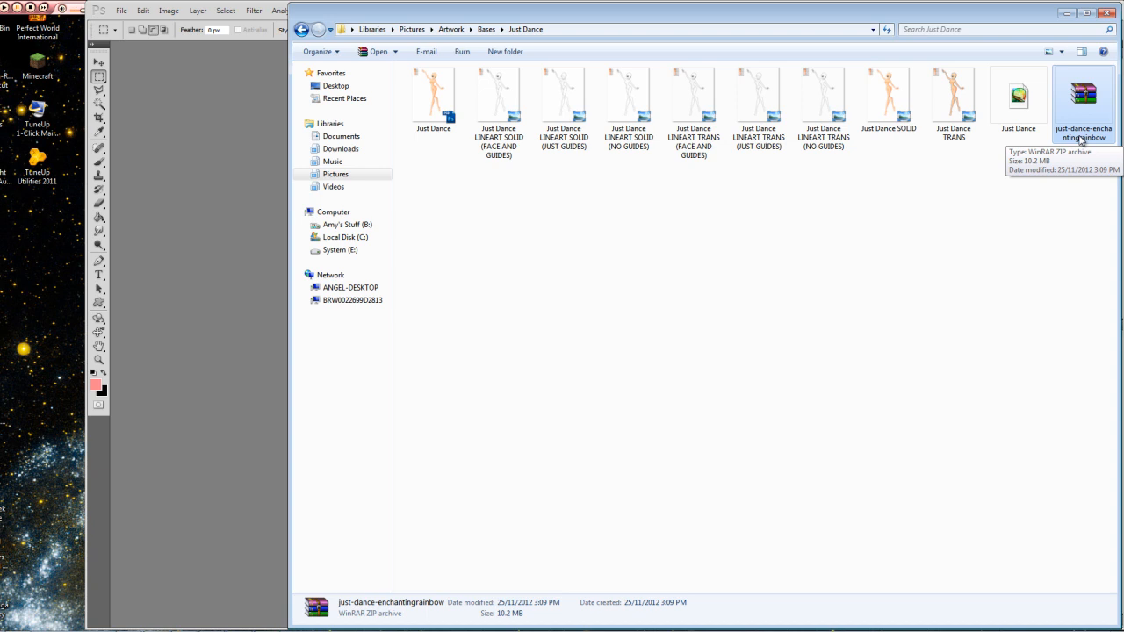
left_click(824, 101)
left_click(759, 101)
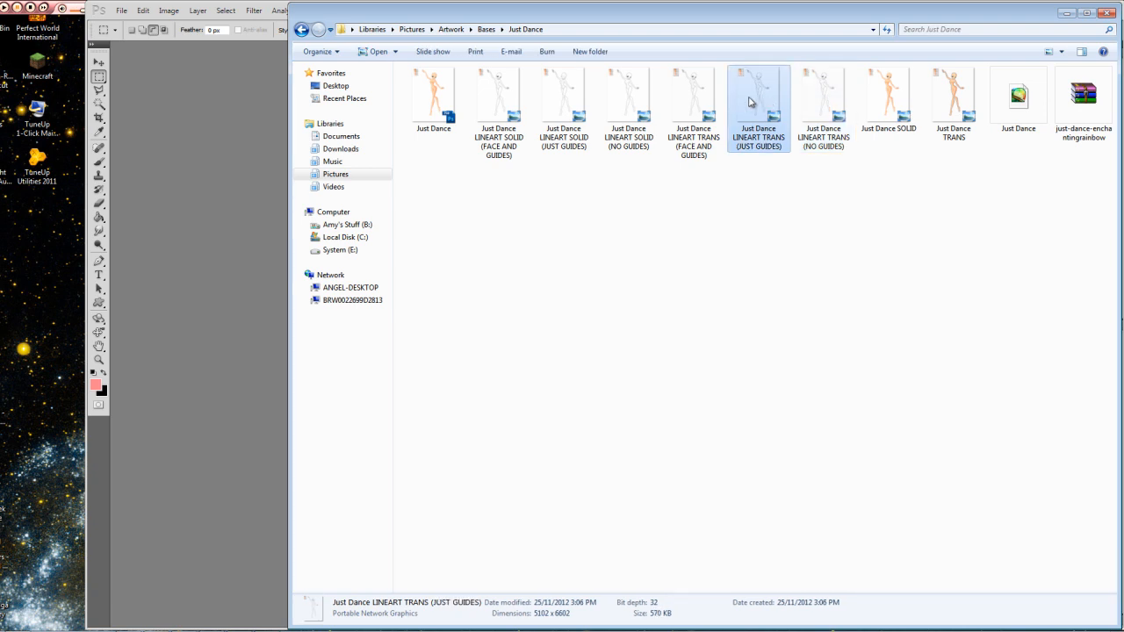
left_click(694, 101)
left_click(434, 101)
left_click(887, 110)
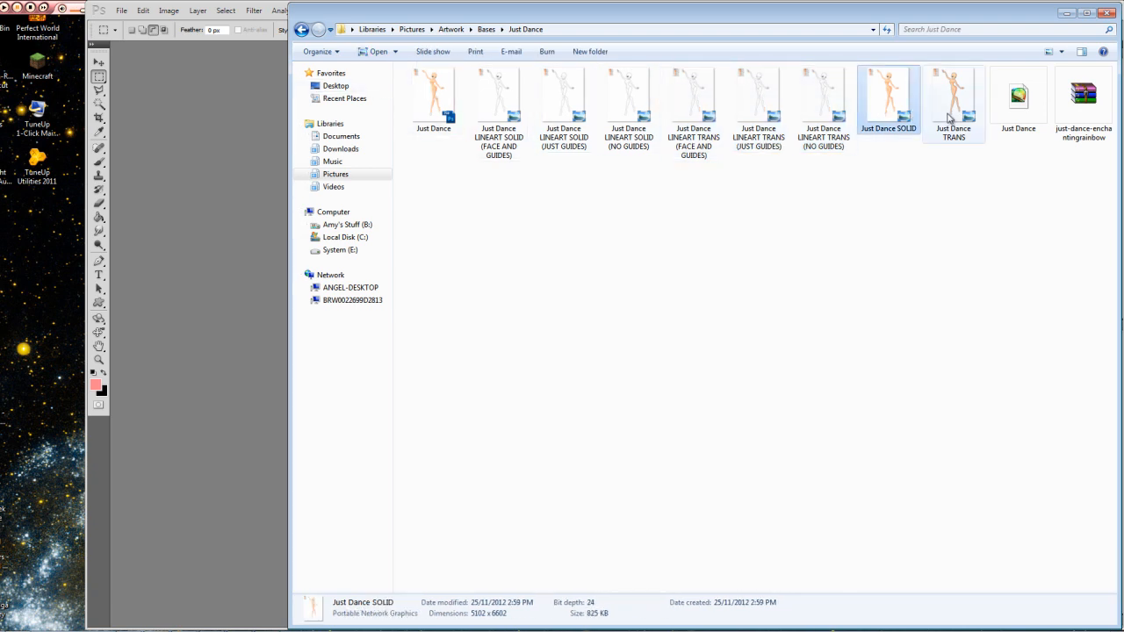
left_click(956, 112)
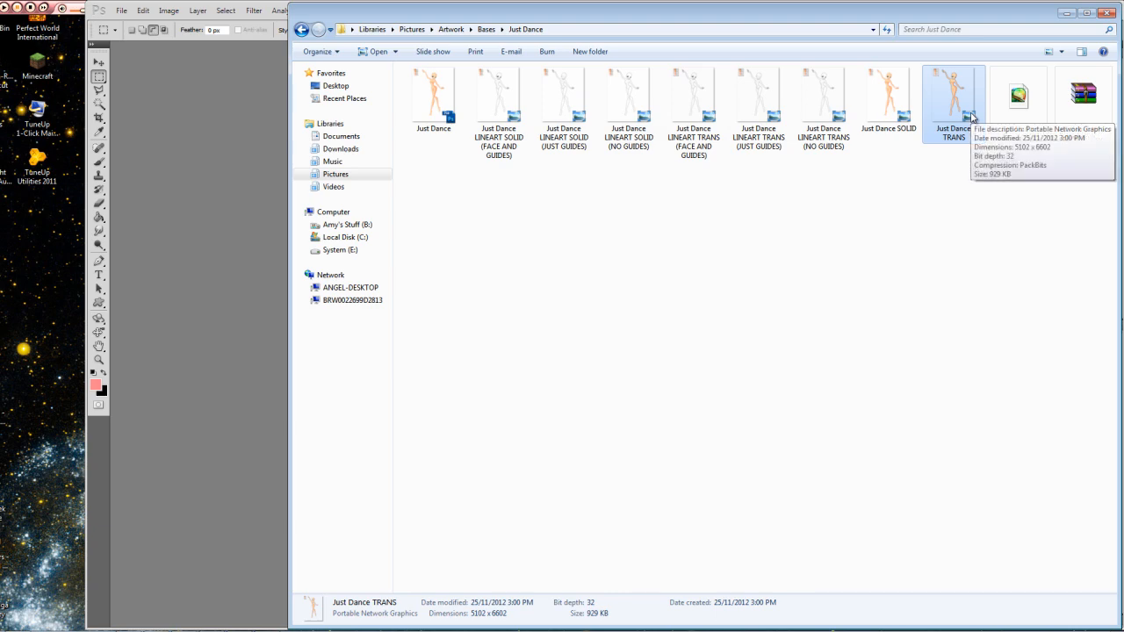
Step: Go up to the Bases folder and open the Base Preview Template file in Photoshop
left_click(485, 29)
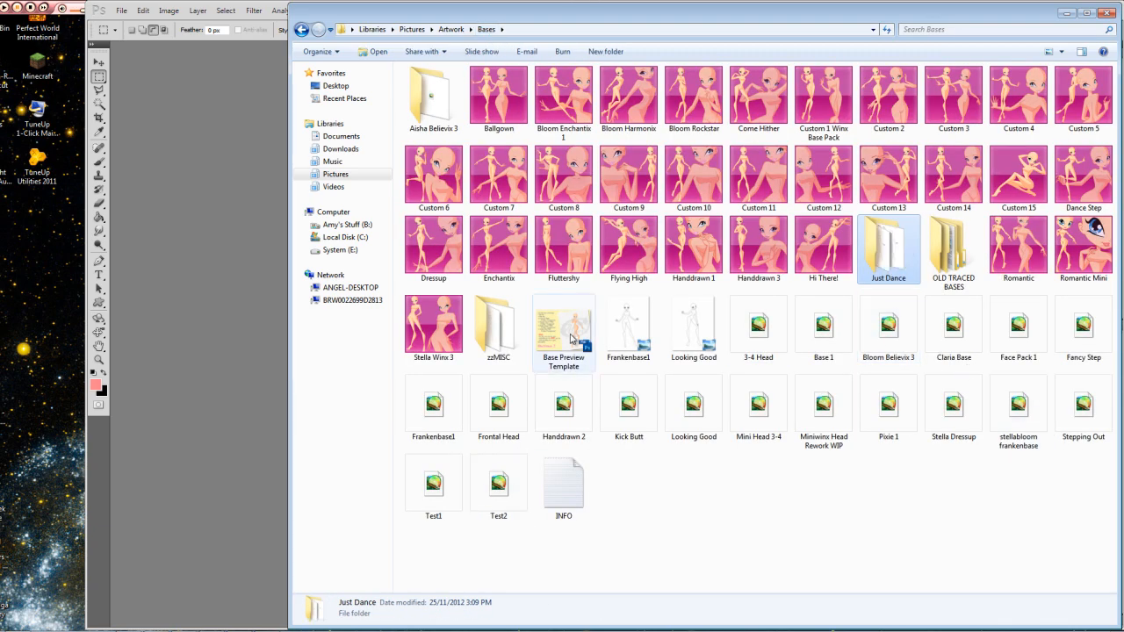
left_click_drag(572, 339, 176, 344)
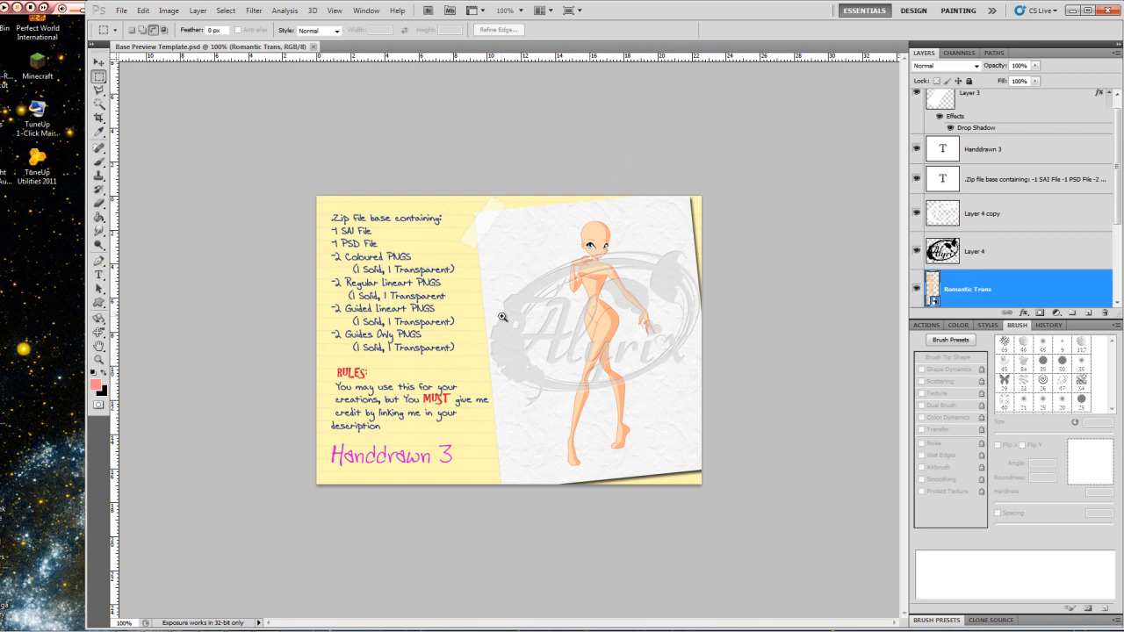
key("ctrl+plus")
key("ctrl+minus")
Step: Switch to Windows Explorer, open the Just Dance folder and place the Just Dance TRANS image in the preview template
key("alt+Tab")
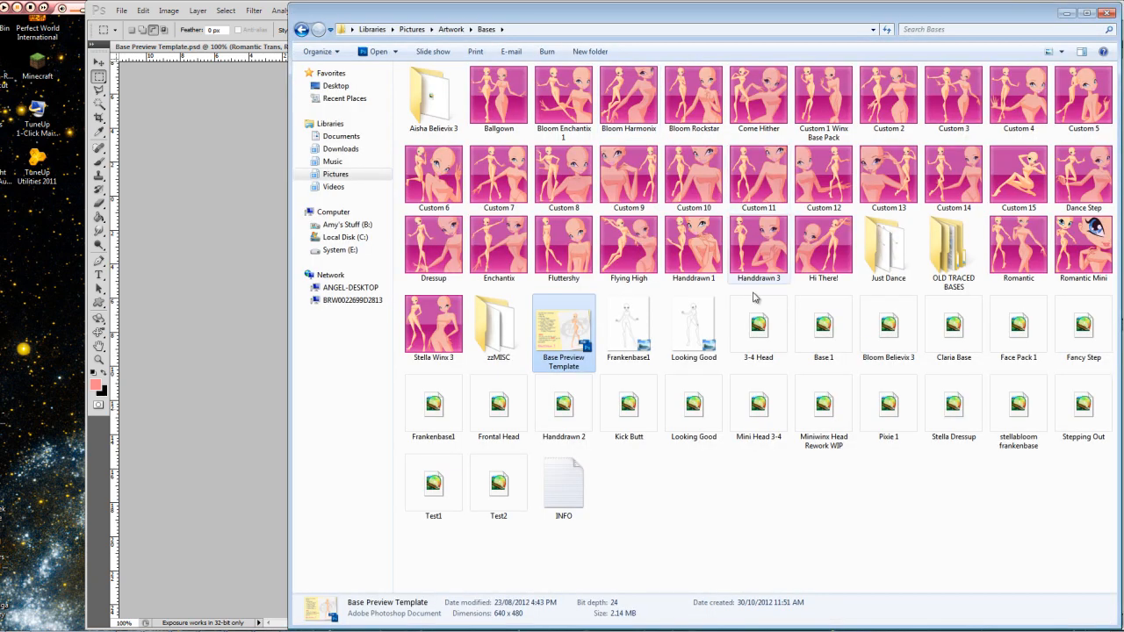
double_click(913, 244)
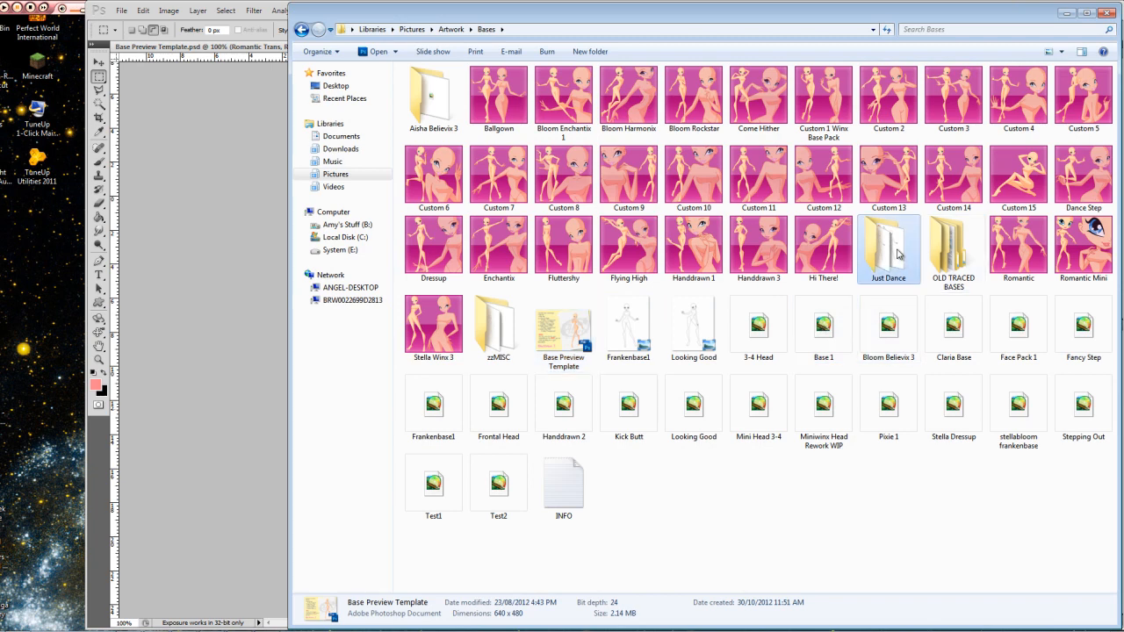
left_click_drag(952, 99, 209, 413)
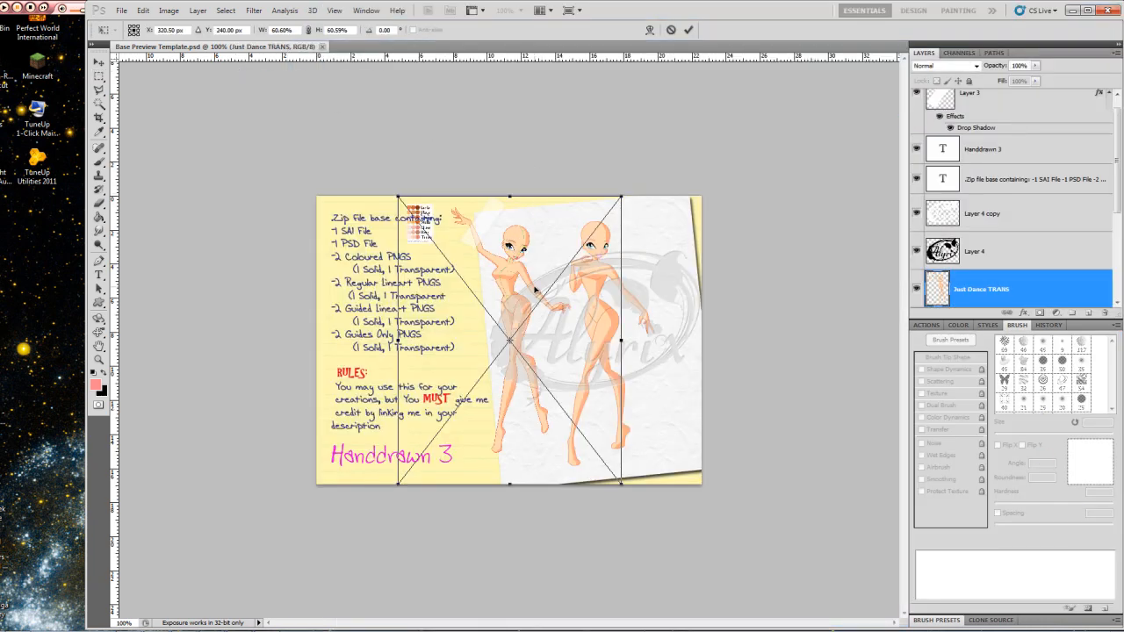
scroll(515, 292, "up", 2)
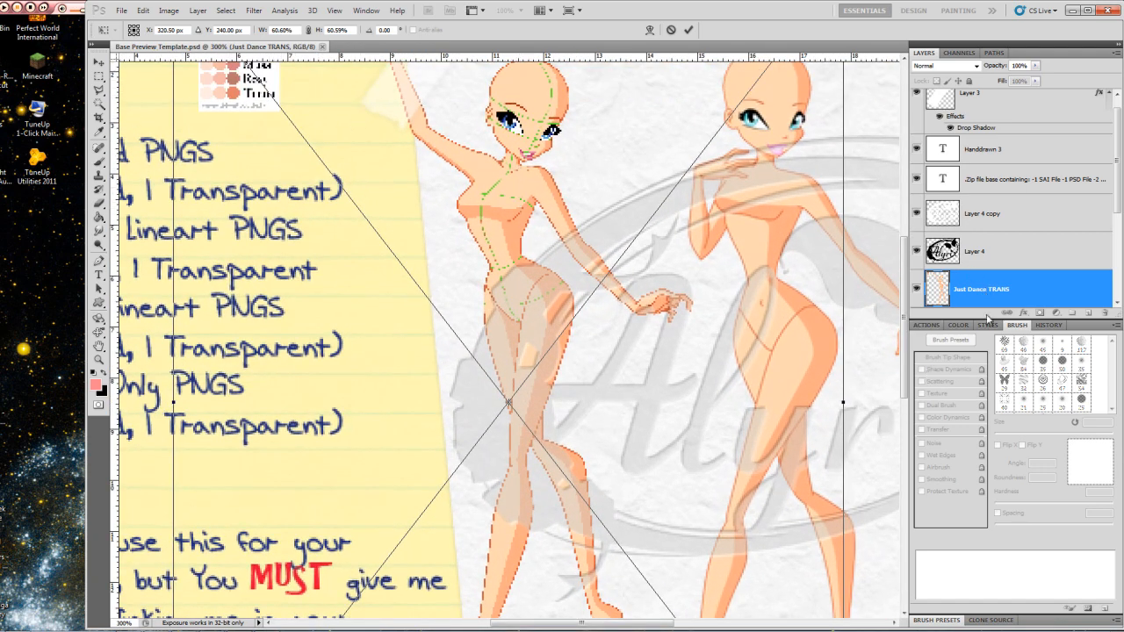
key("Return")
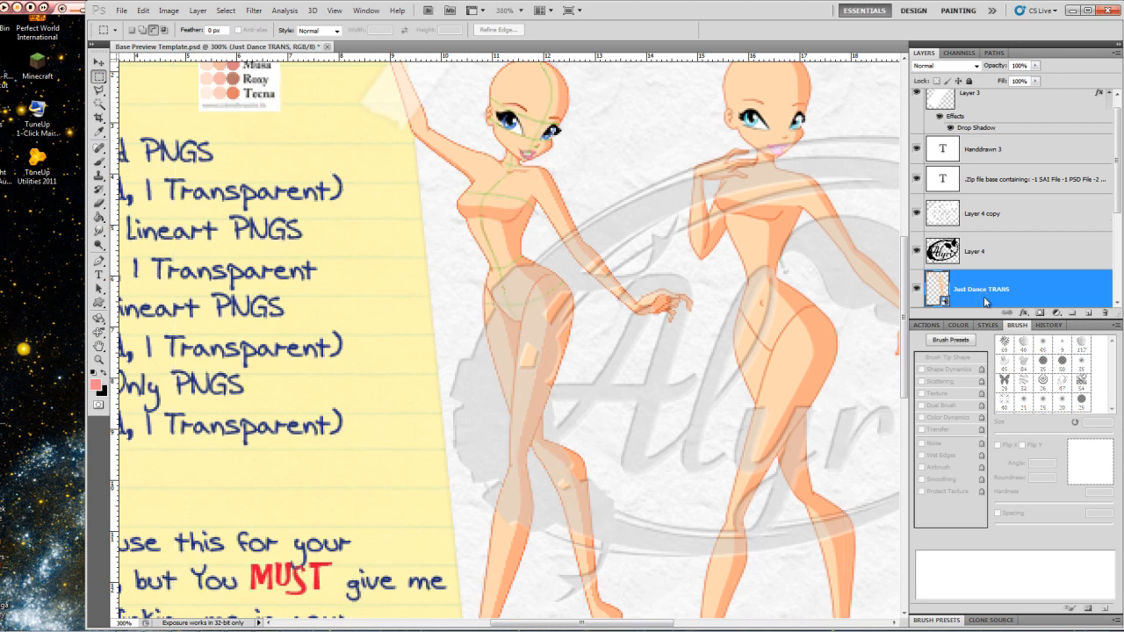
Step: Delete the placed Just Dance TRANS layer from the preview template
right_click(983, 299)
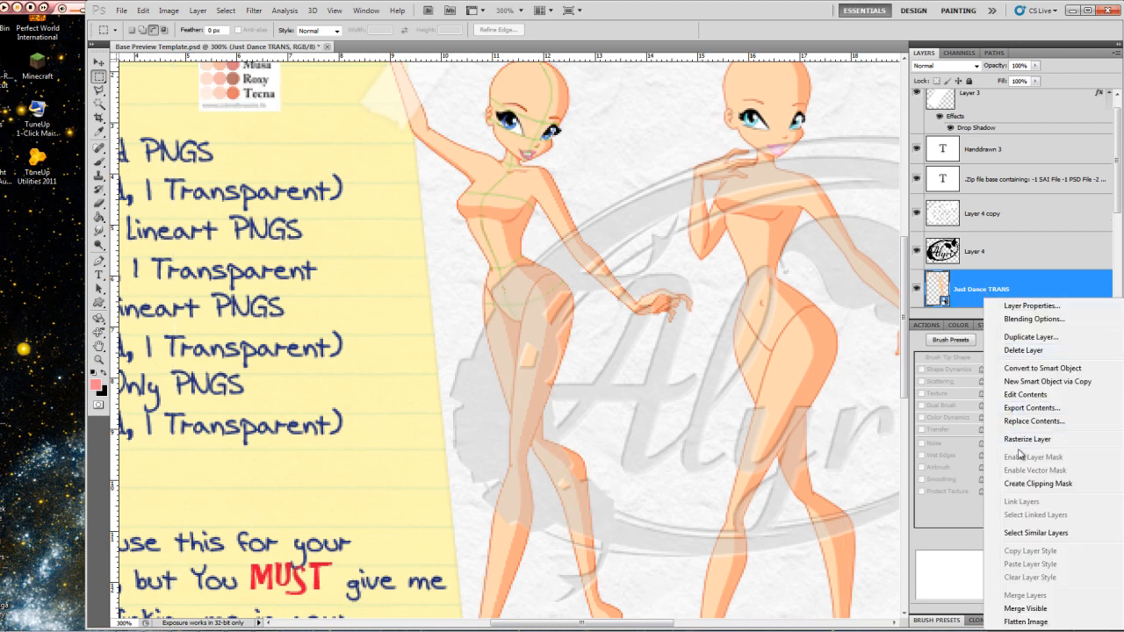
left_click(1023, 350)
key("Return")
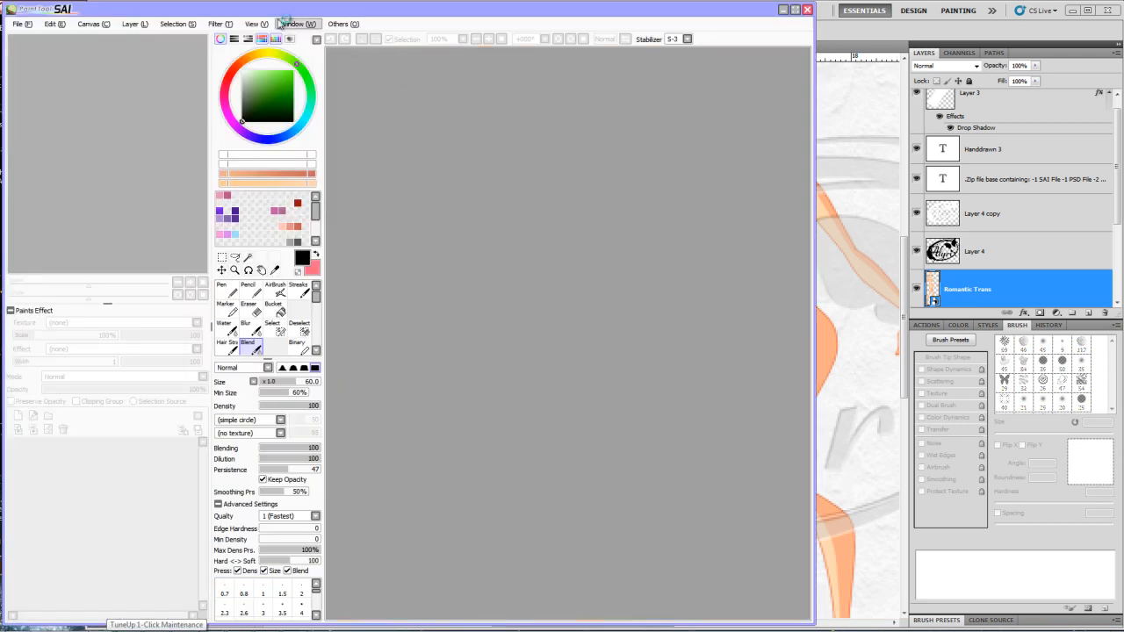
Step: Reopen the recent Just Dance.sai file in PaintTool SAI, collapse the Head folder and hide the Guides layer
left_click(22, 24)
mouse_move(76, 80)
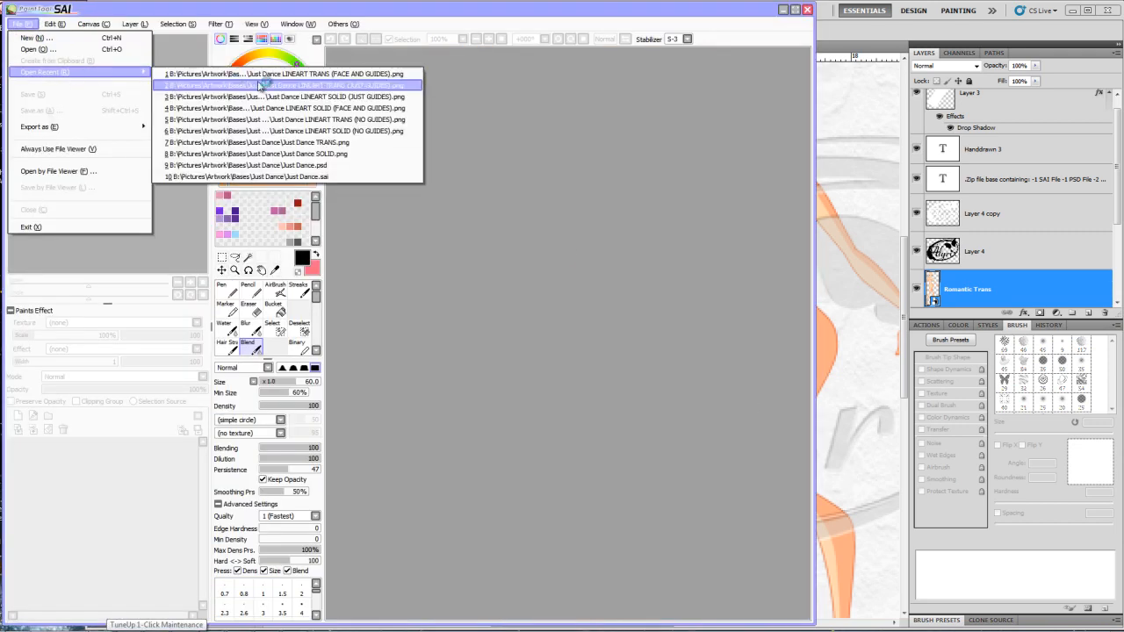
left_click(245, 176)
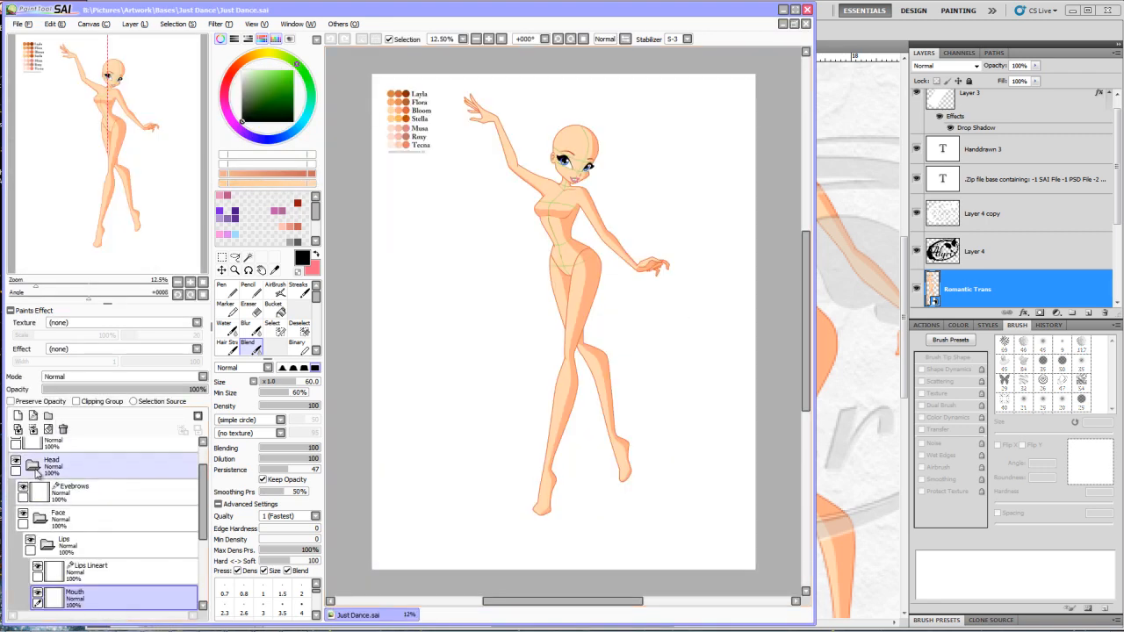
left_click(33, 466)
left_click(15, 474)
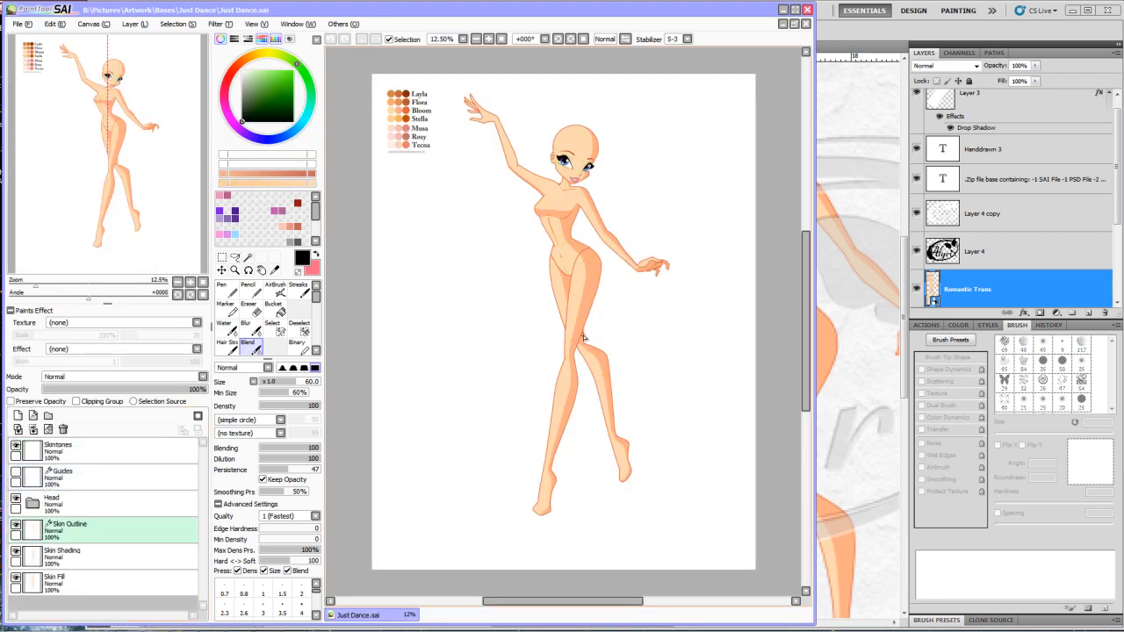
Step: Save the guide-free drawing in PNG format, replacing the existing Just Dance SOLID file
key("ctrl+shift+s")
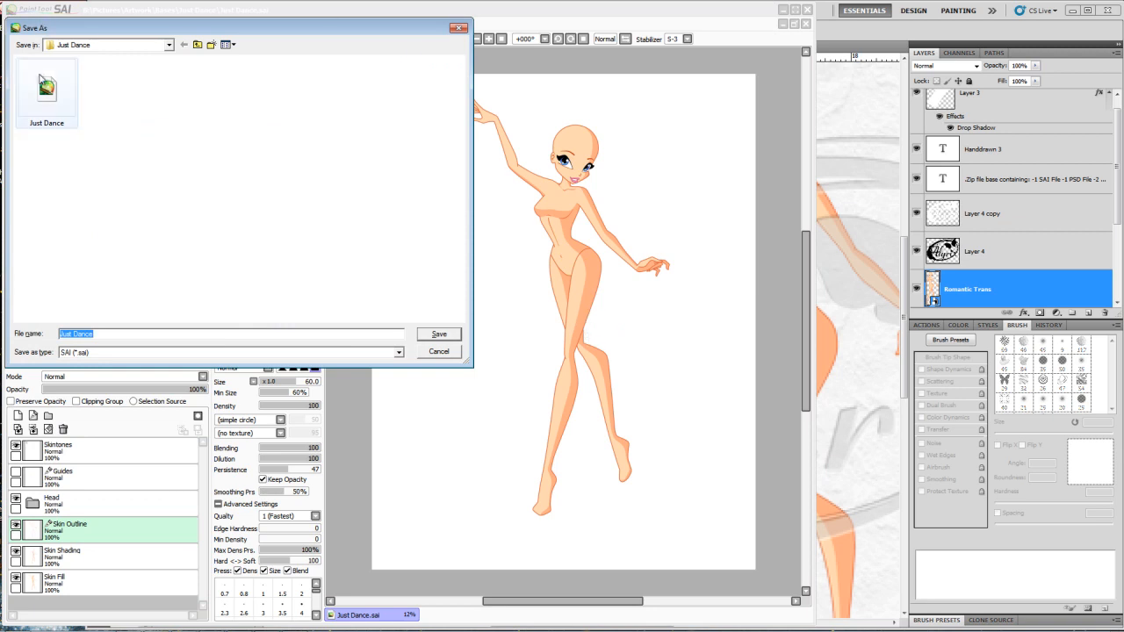
left_click(120, 352)
left_click(95, 402)
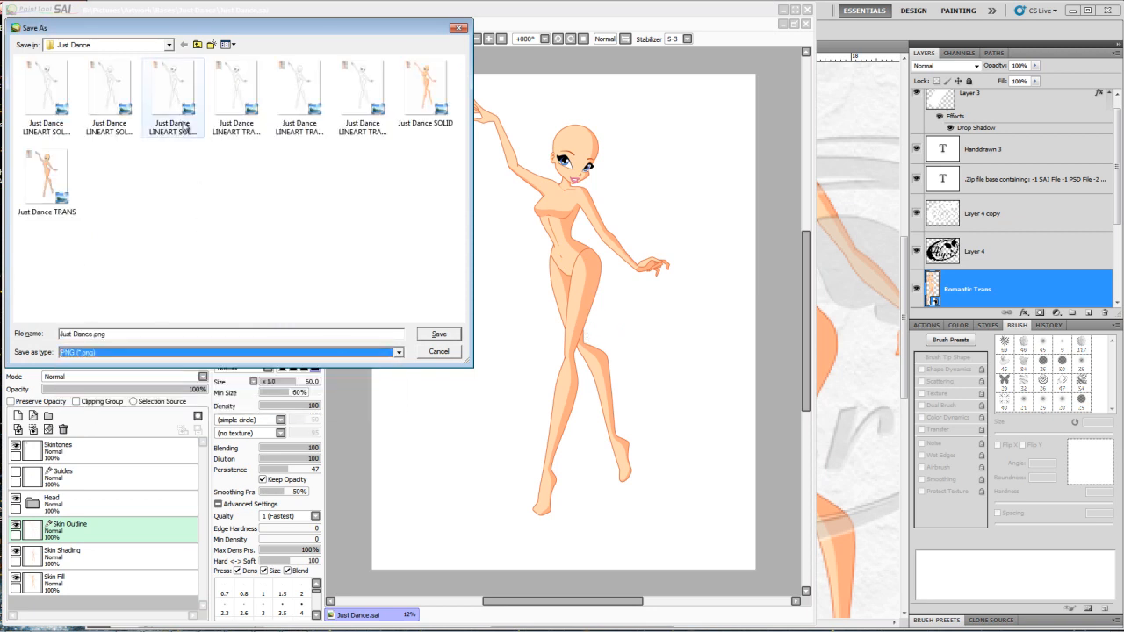
double_click(419, 109)
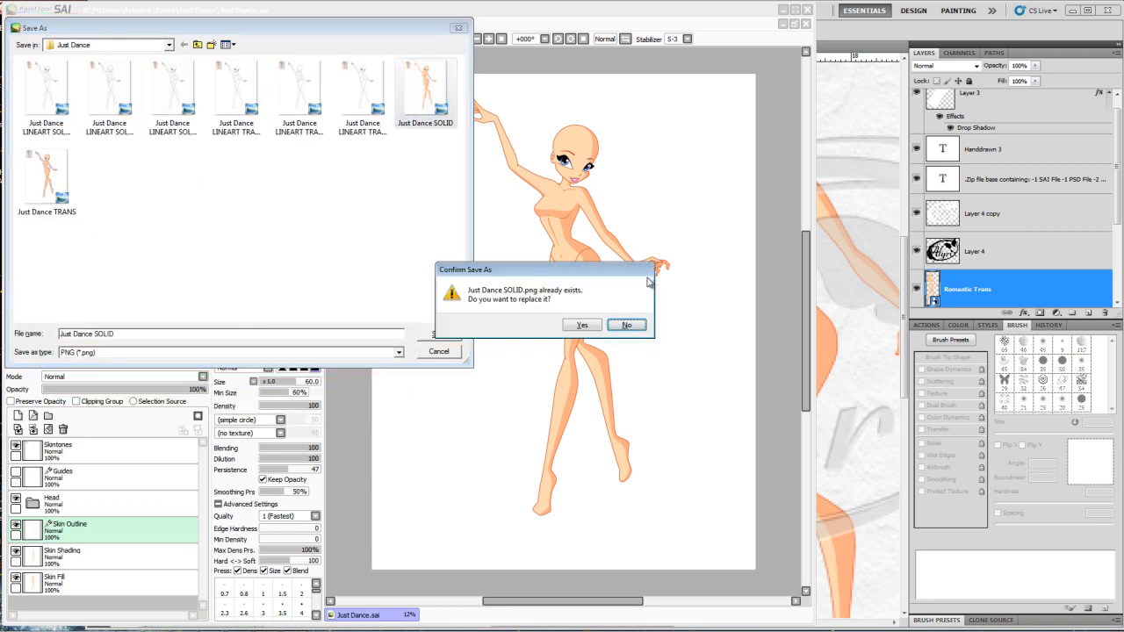
left_click(582, 325)
key("Return")
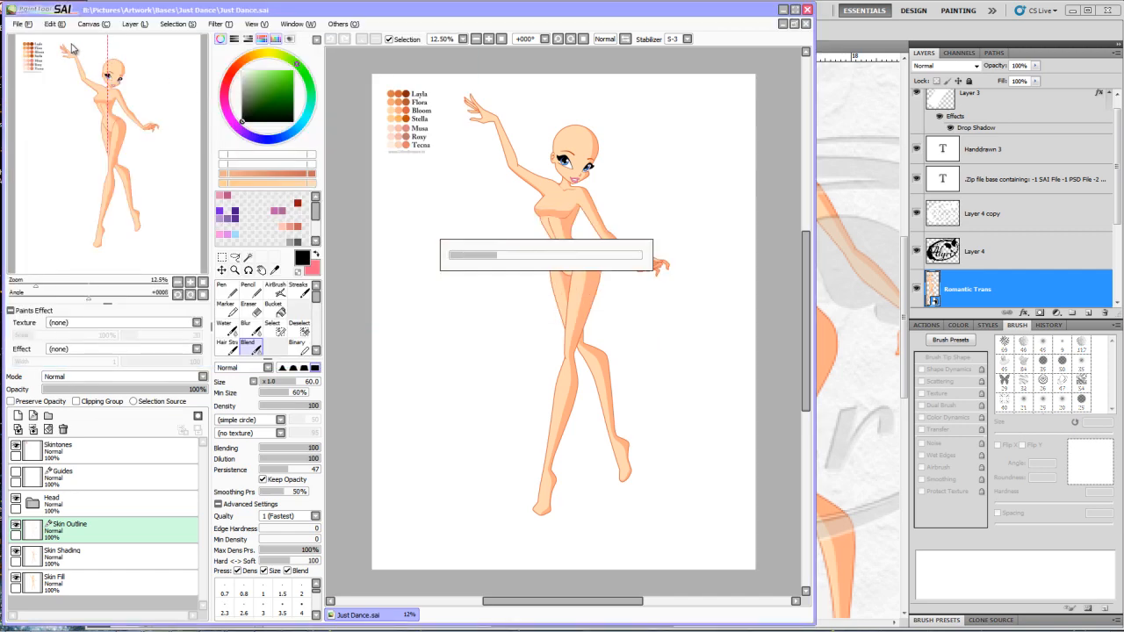
Step: Export the drawing as a transparent PNG, replacing the existing Just Dance TRANS file
left_click(20, 24)
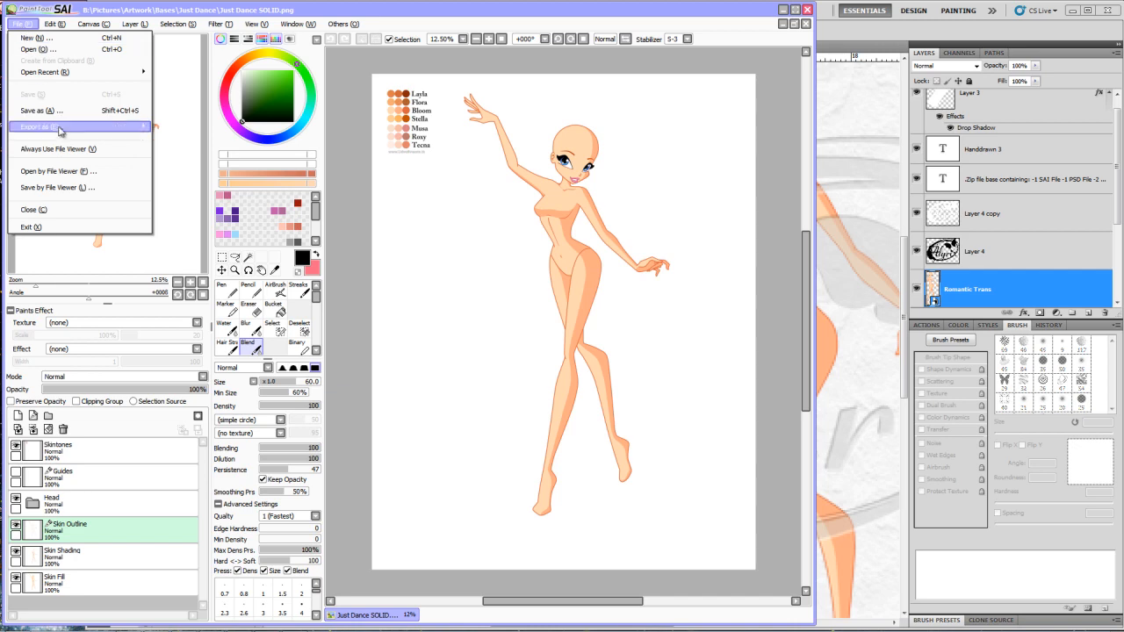
mouse_move(62, 127)
left_click(207, 180)
left_click(47, 176)
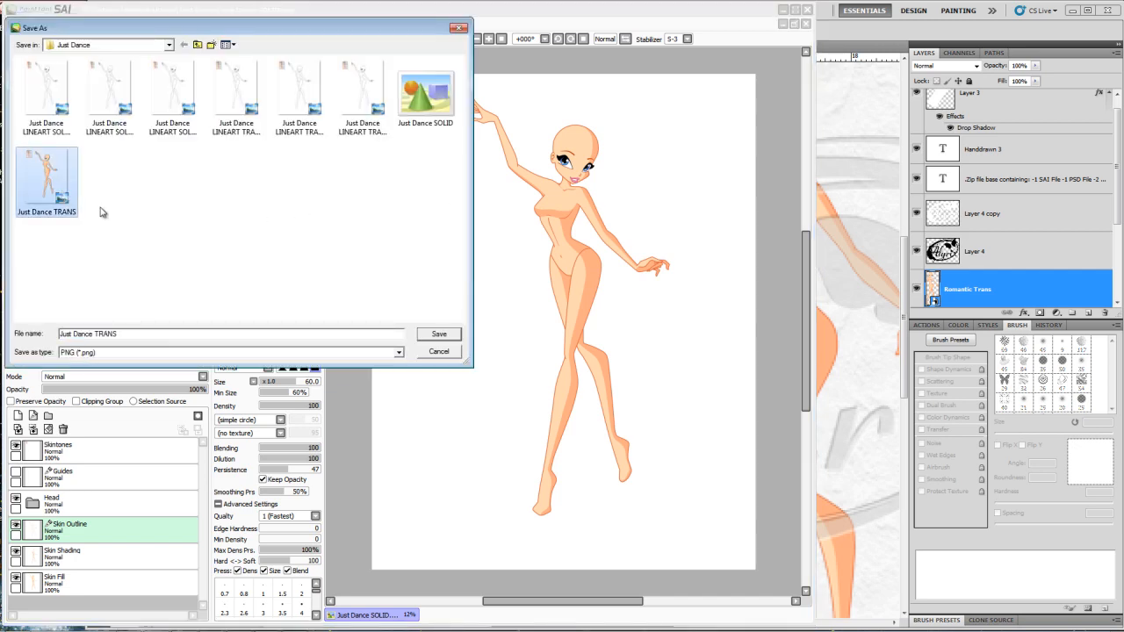
left_click(438, 334)
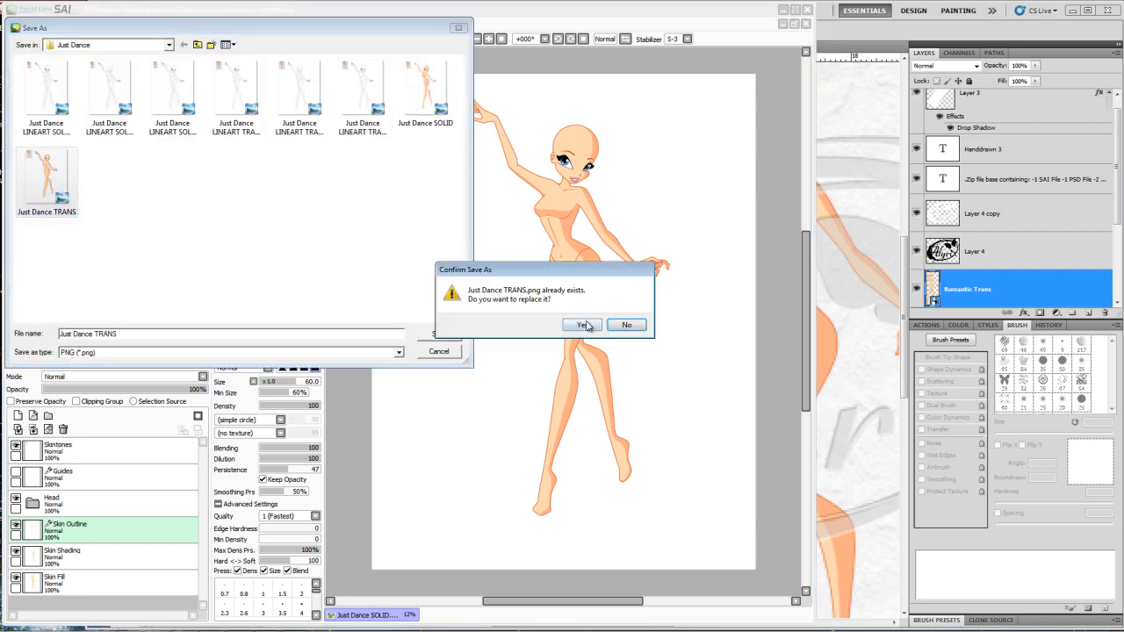
left_click(579, 326)
left_click(497, 271)
left_click(577, 297)
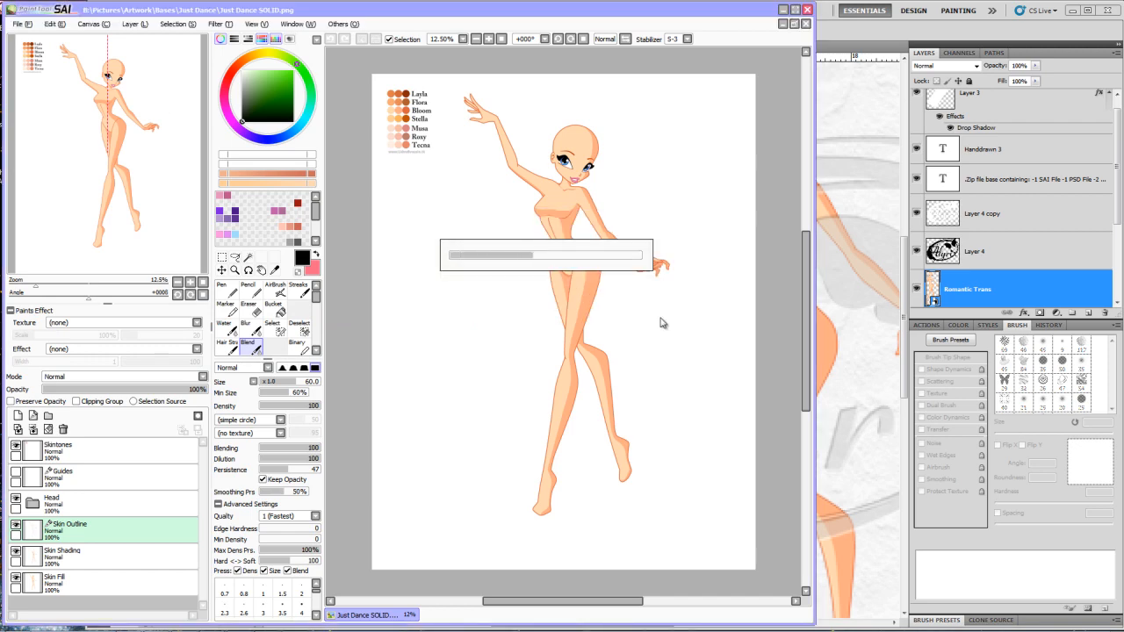
Step: Switch to the Just Dance folder in Windows Explorer and close PaintTool SAI
key("alt+Tab")
key("alt+Tab")
key("Tab")
key("Tab")
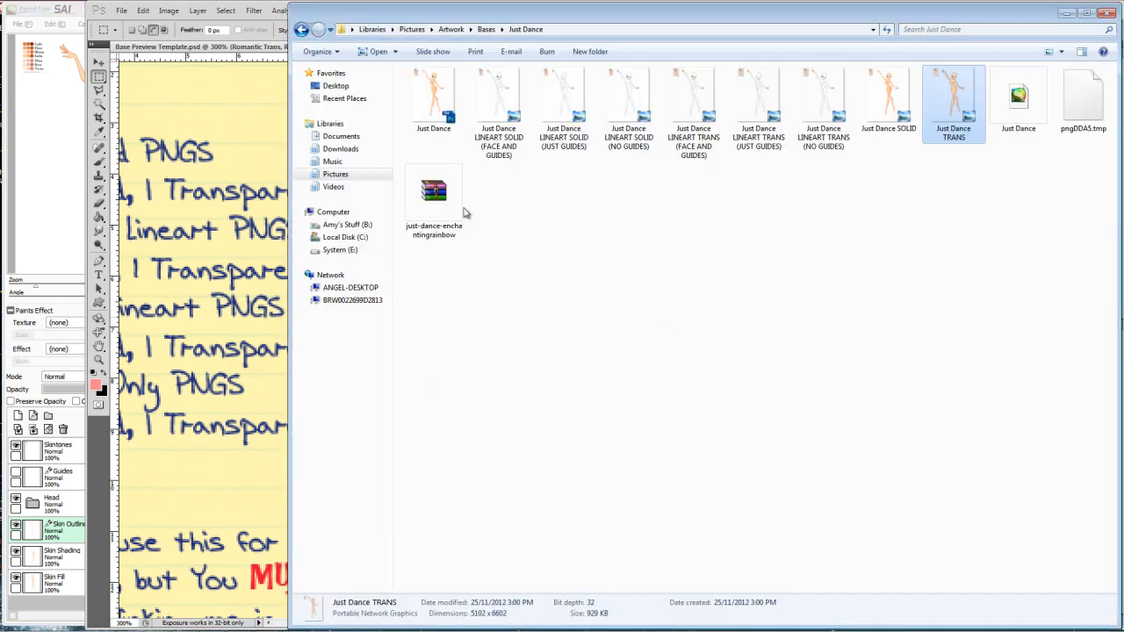
left_click(14, 141)
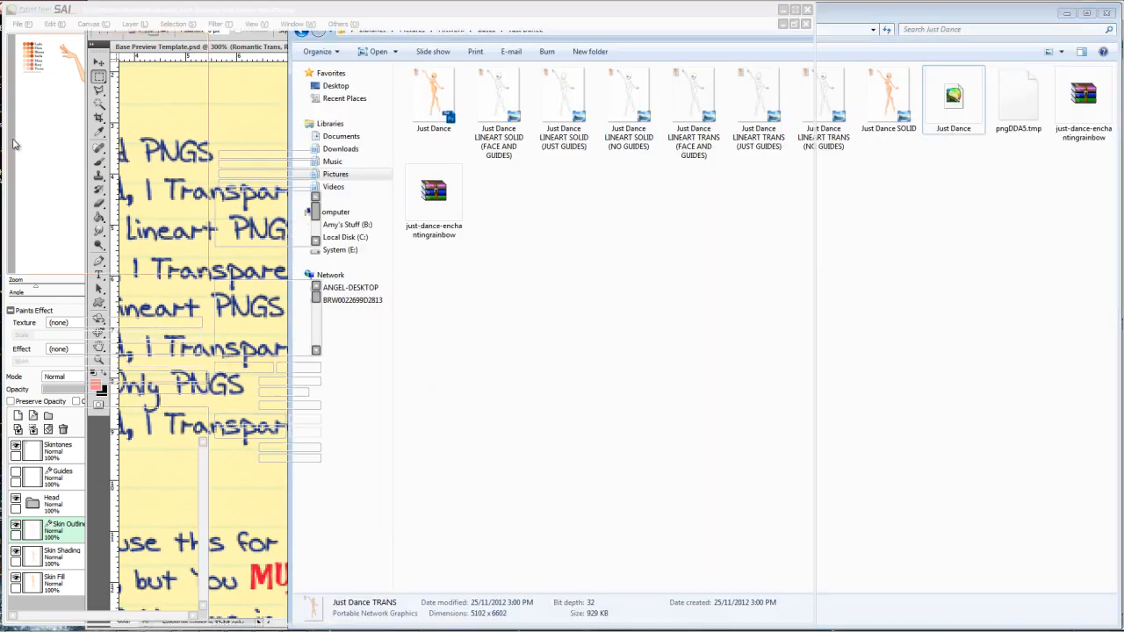
left_click(806, 9)
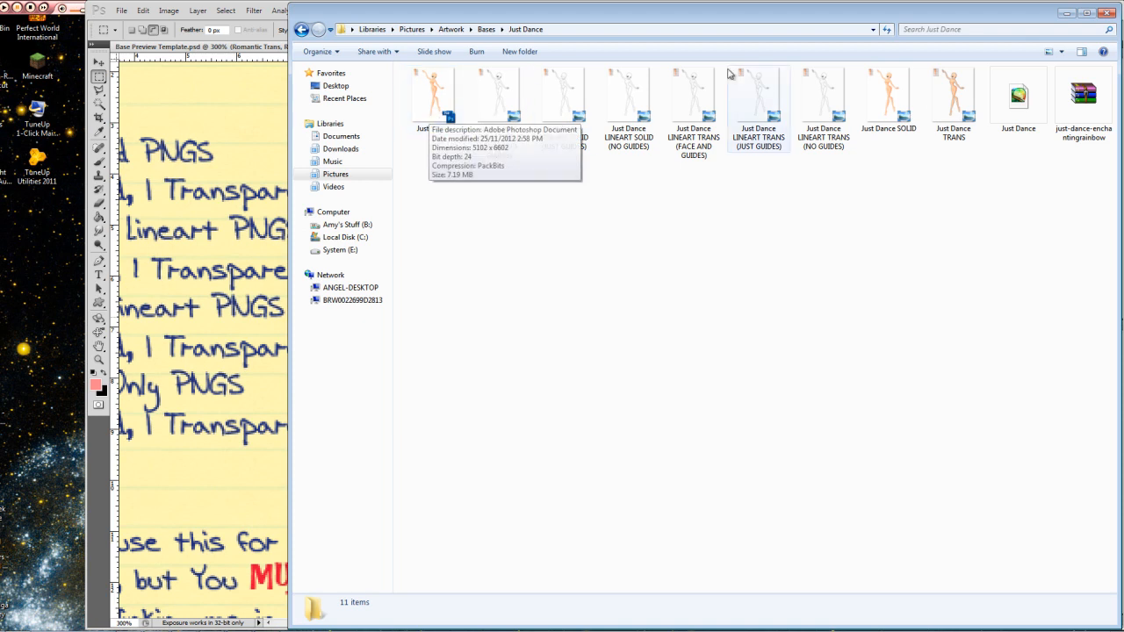
Step: Place the re-exported Just Dance TRANS image over the old figure in the preview template and delete the Romantic Trans layer
left_click(935, 139)
left_click_drag(168, 373, 498, 247)
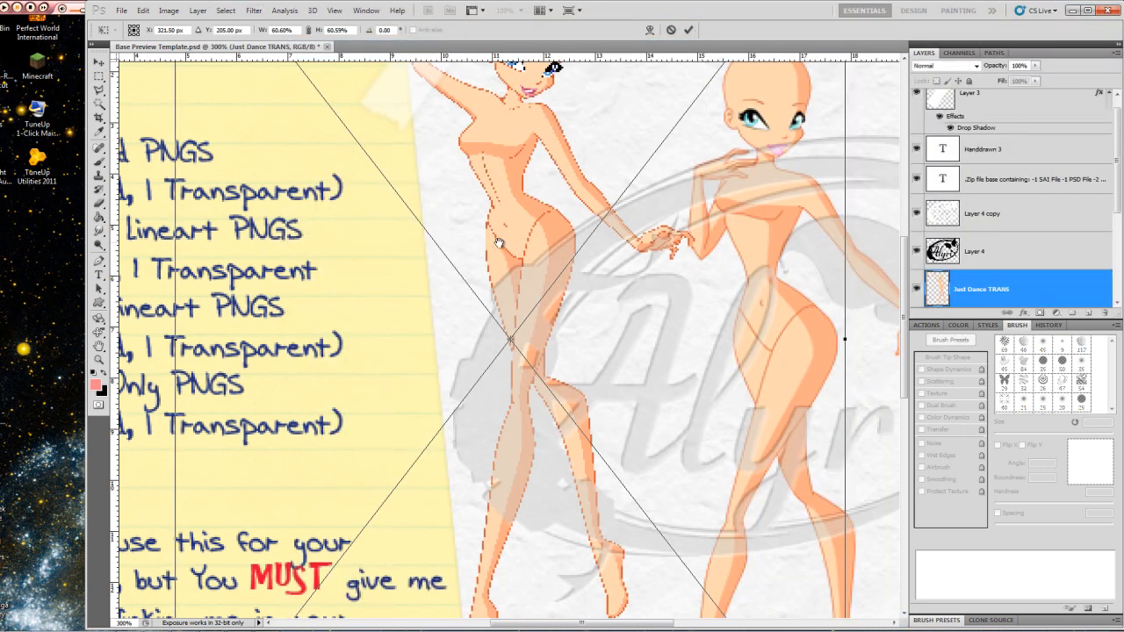
scroll(498, 242, "down", 1)
scroll(990, 255, "down", 2)
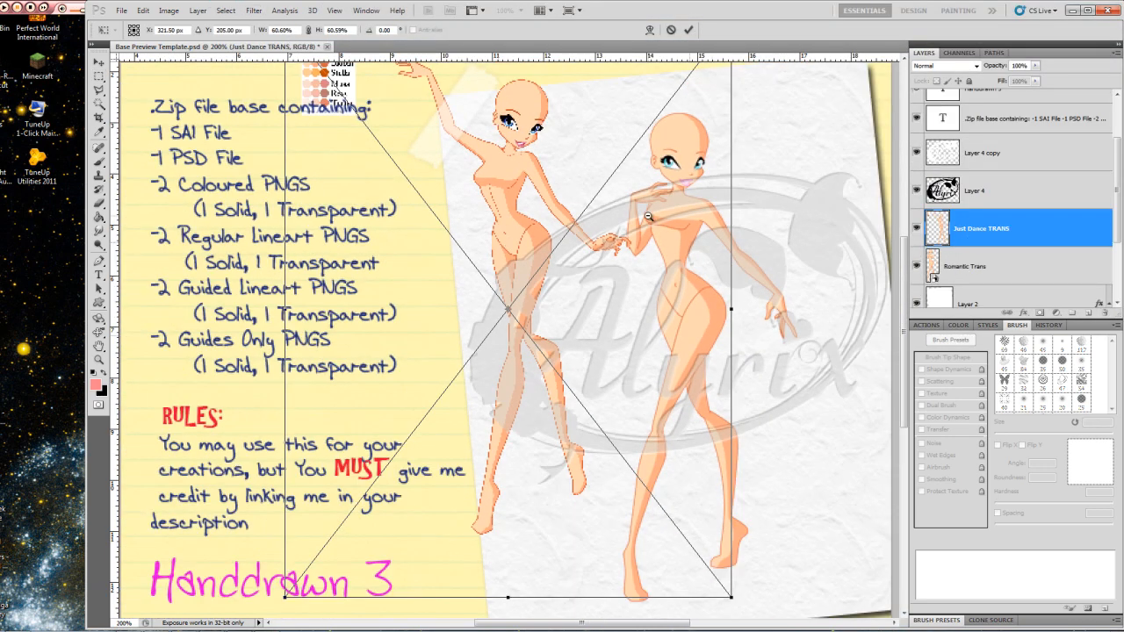
key("ctrl+minus")
left_click_drag(518, 255, 593, 282)
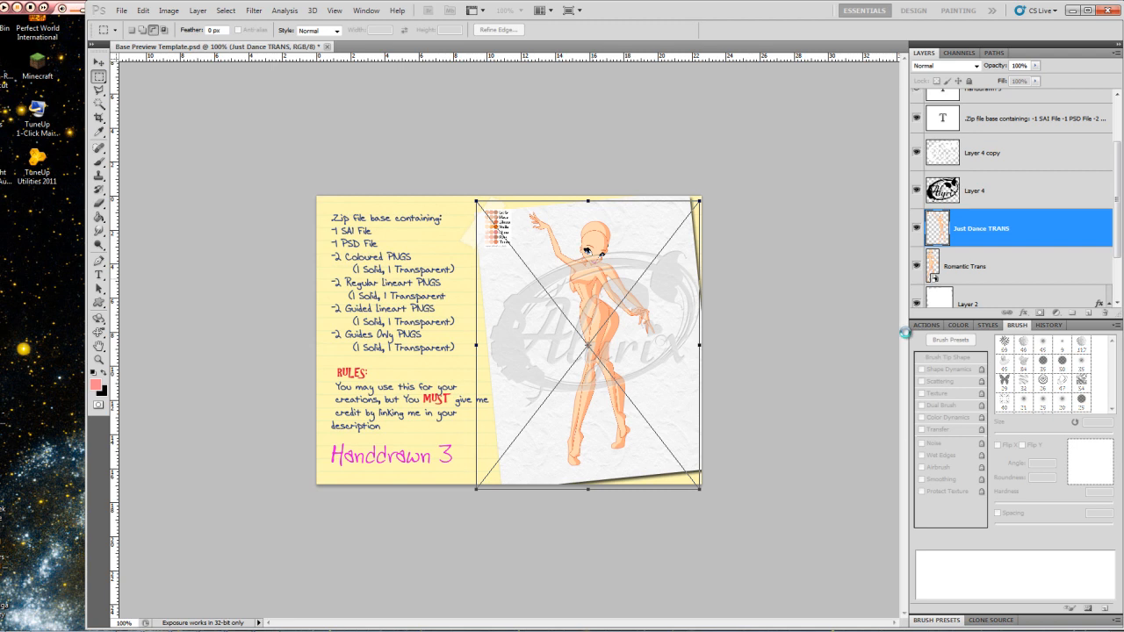
key("Return")
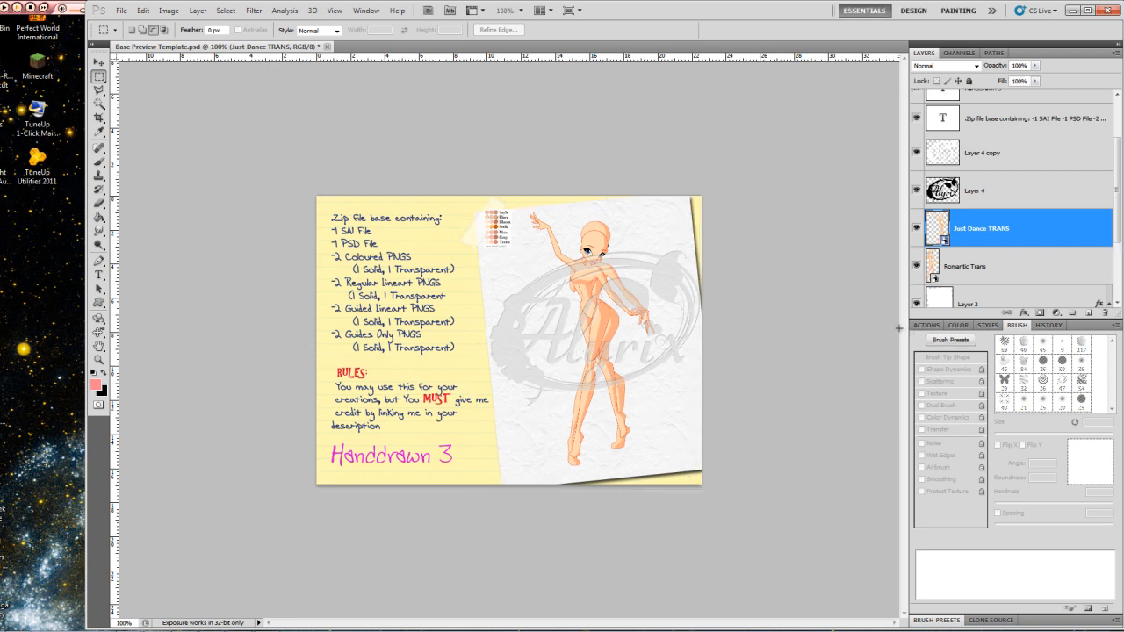
left_click(948, 267)
left_click_drag(1034, 299, 1105, 312)
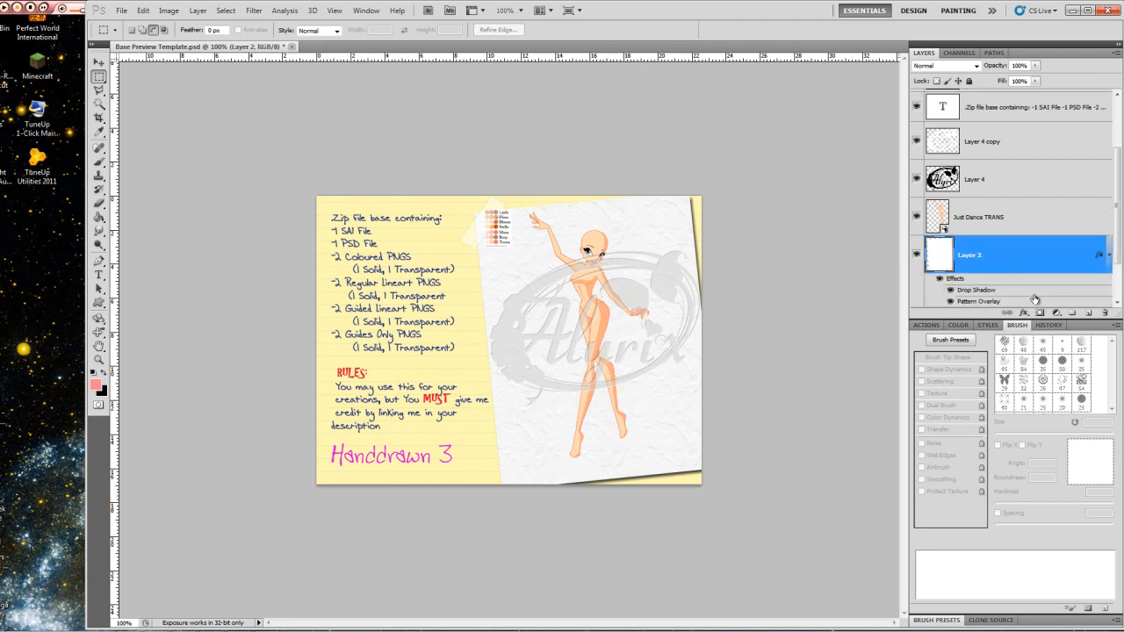
Step: Open the contents of the Just Dance TRANS smart object, erase the skintone swatch list and return to the updated template
left_click(982, 228)
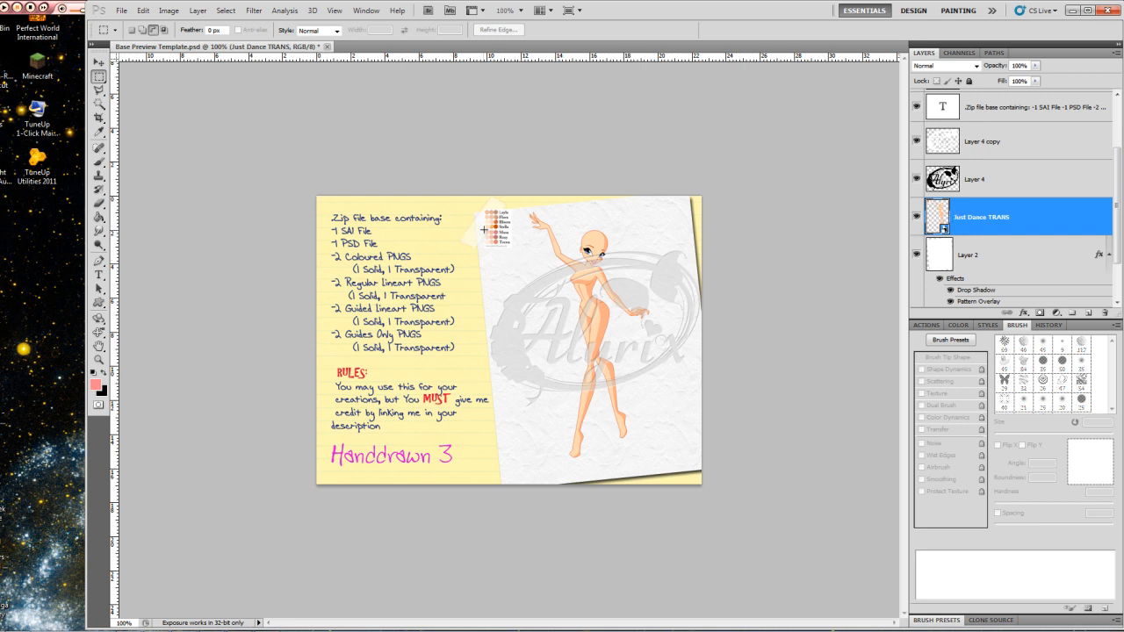
double_click(1037, 223)
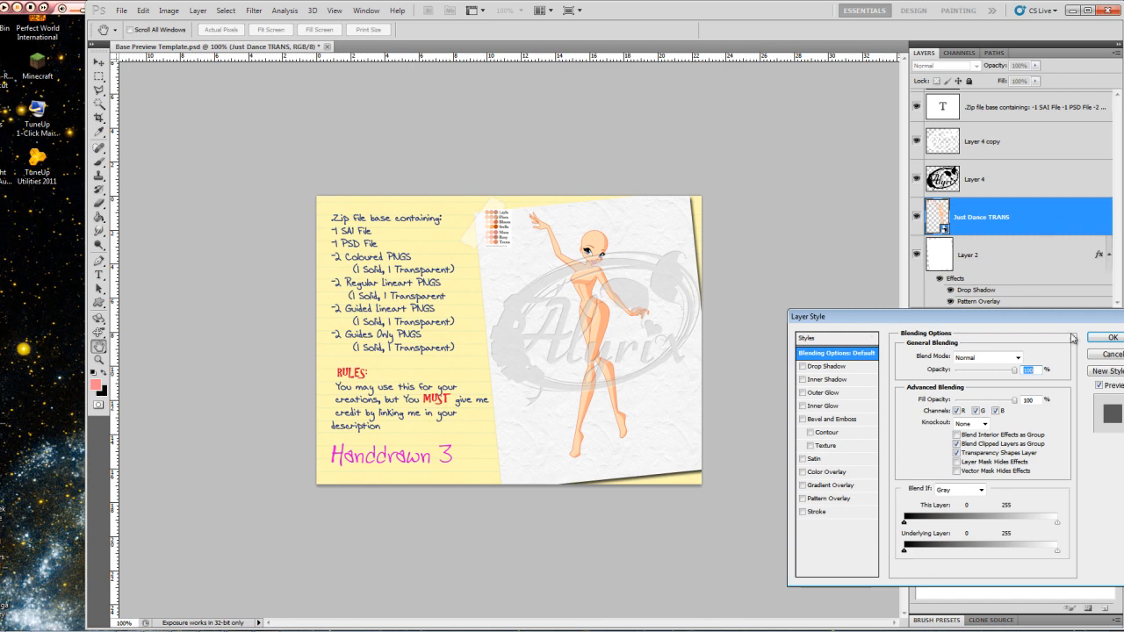
left_click(1108, 355)
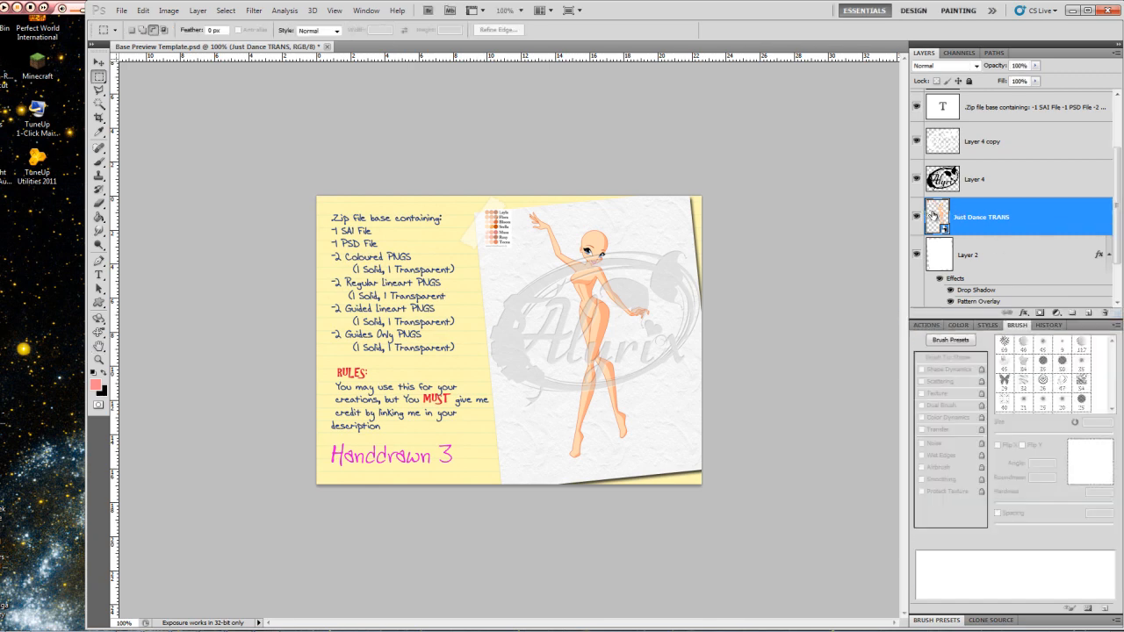
double_click(932, 216)
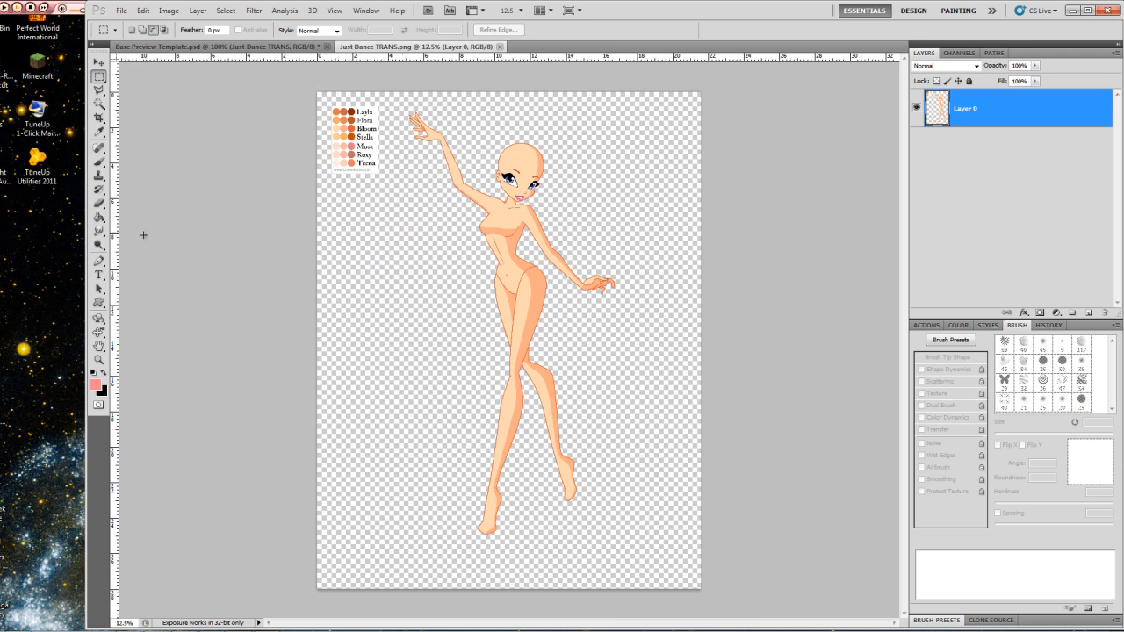
left_click(99, 203)
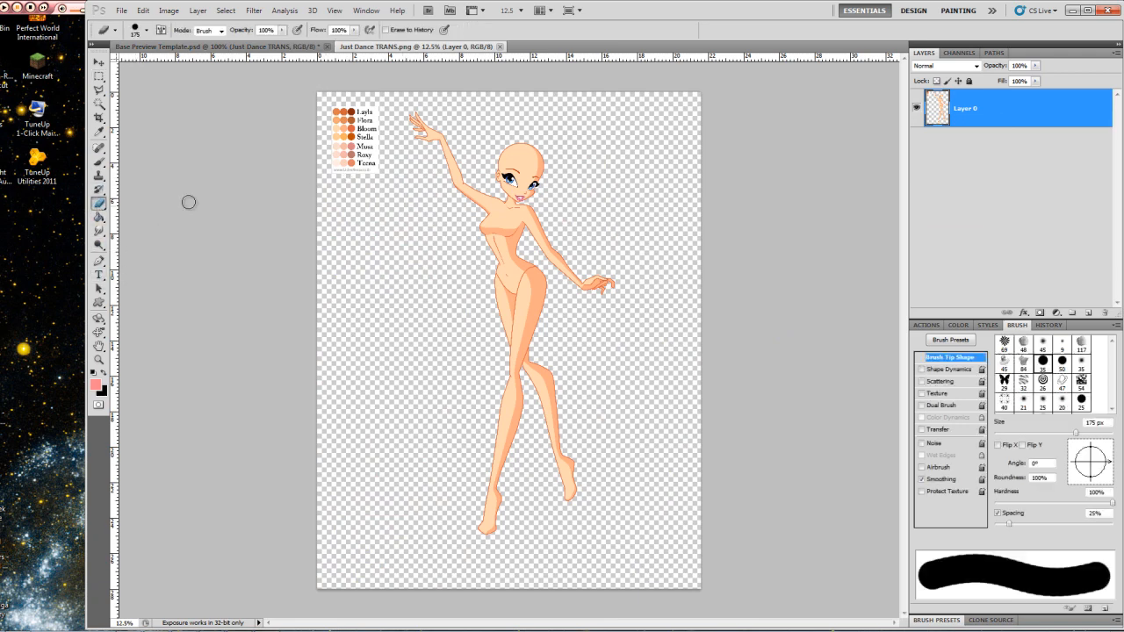
mouse_move(372, 115)
left_mouse_down()
mouse_move(353, 156)
mouse_move(347, 105)
mouse_move(334, 144)
left_mouse_up()
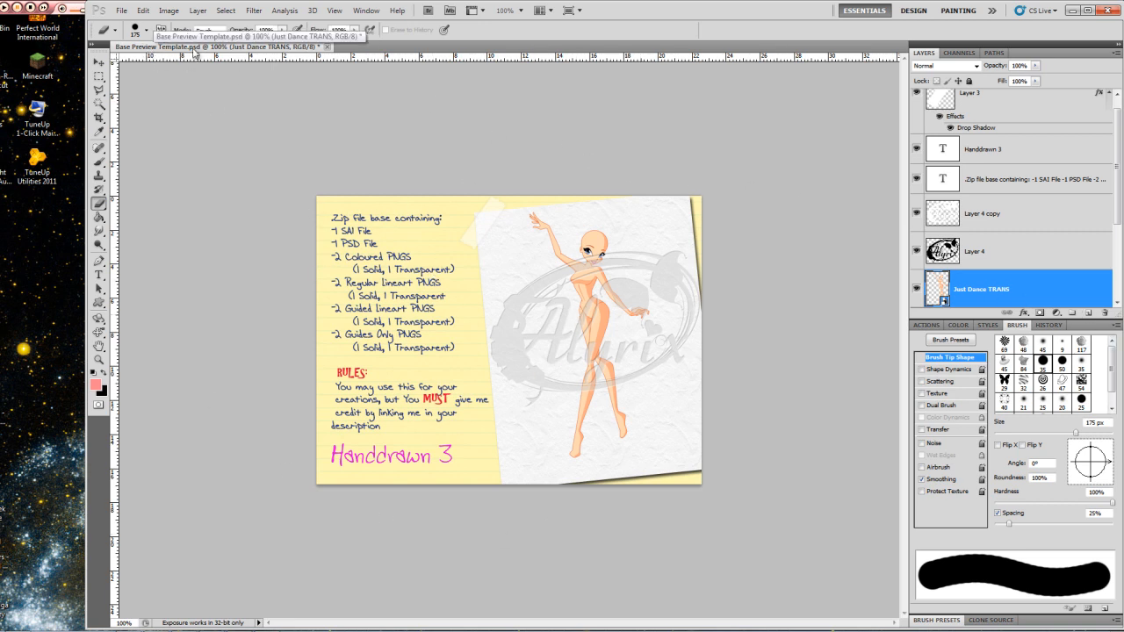
Step: Save the preview template as a non-interlaced PNG named Just Dance - Paid Base Pack in the Just Dance folder
left_click(121, 10)
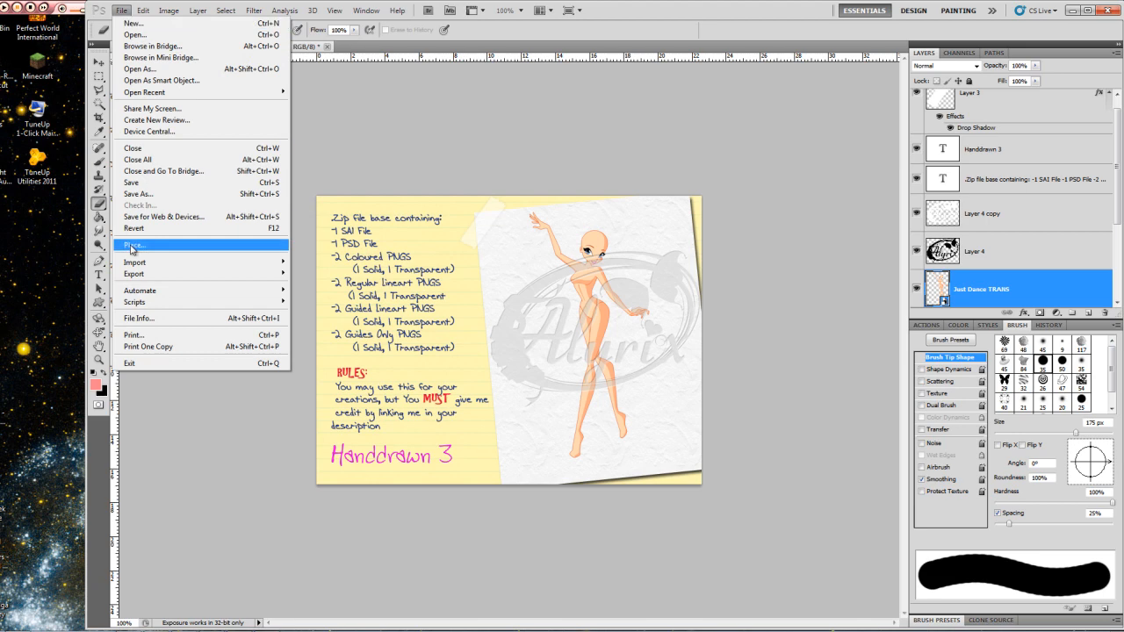
left_click(159, 193)
left_click(523, 406)
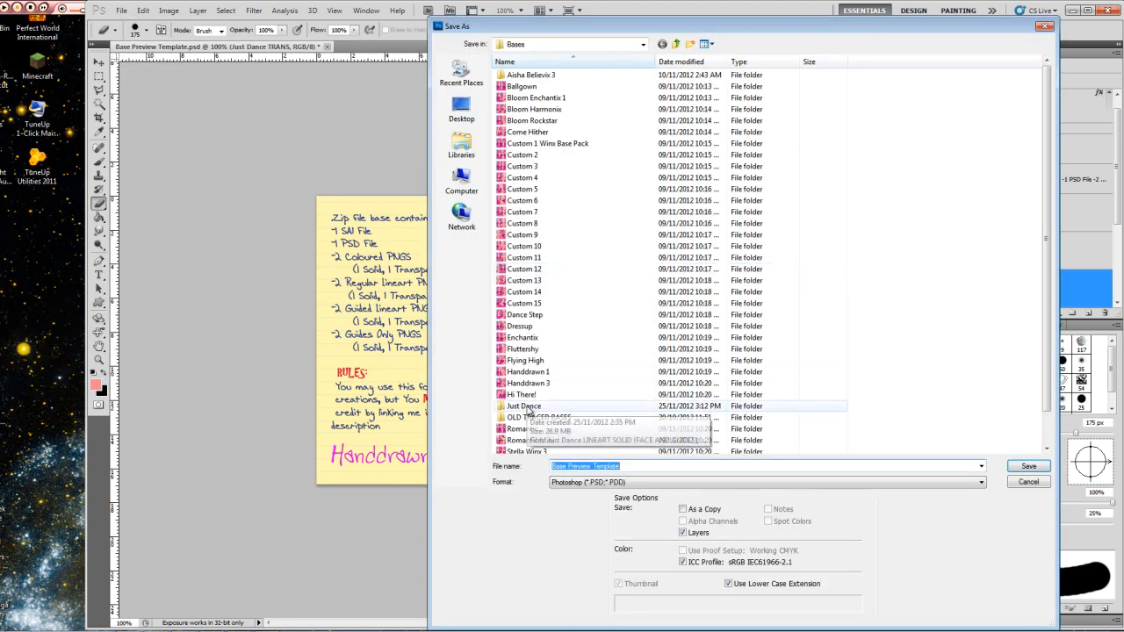
scroll(621, 337, "down", 1)
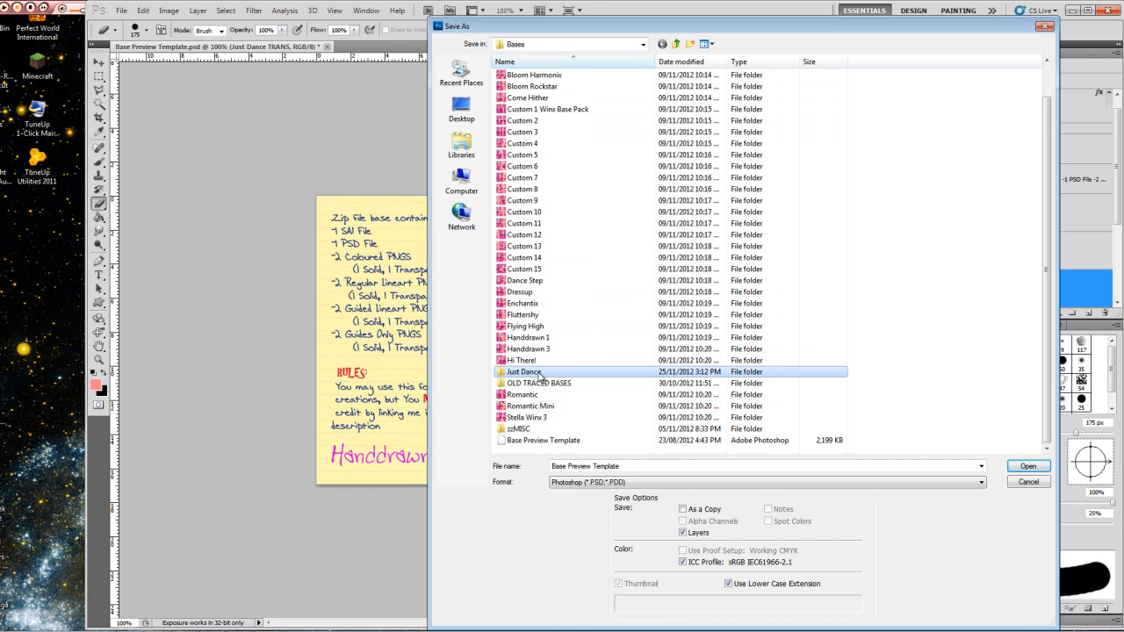
double_click(539, 373)
left_click(667, 466)
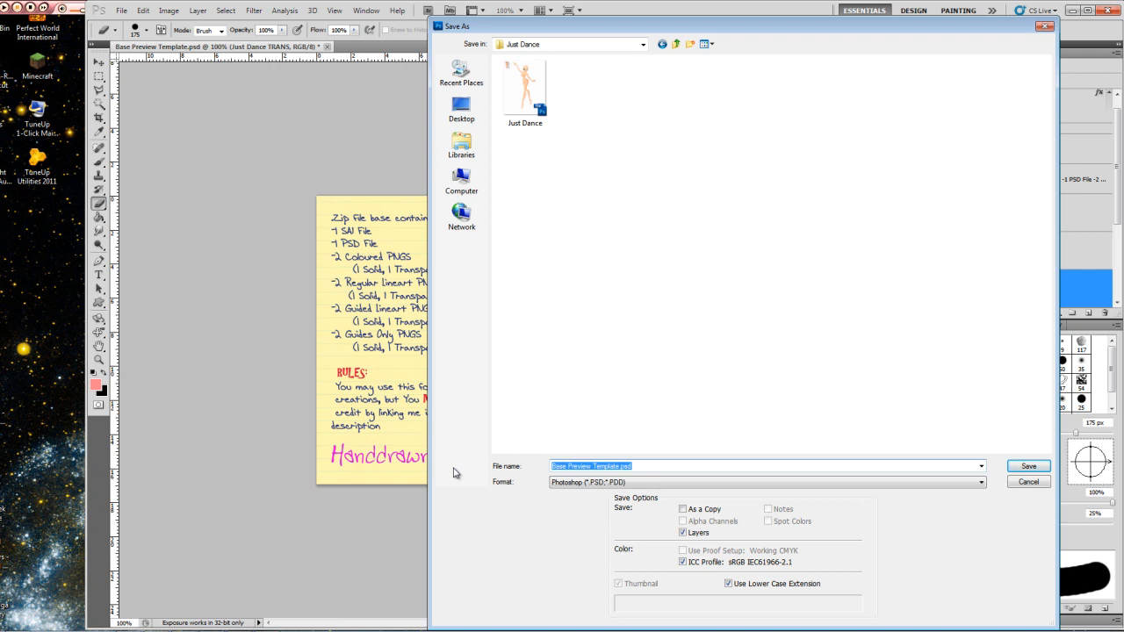
type("Just Dan")
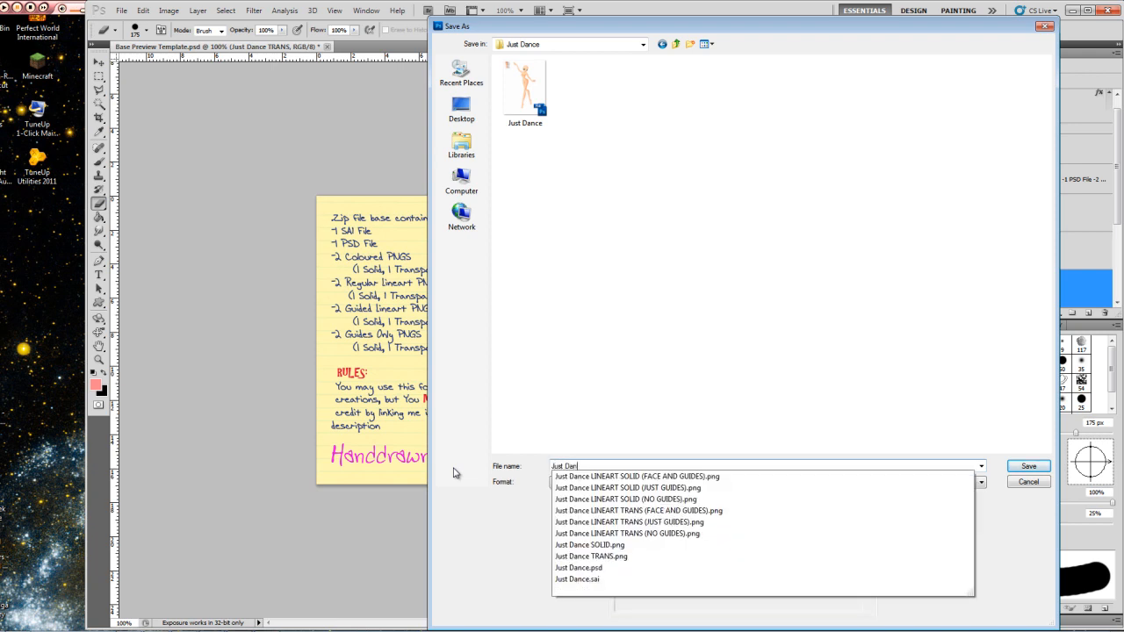
type("ce - Paid Base Pack")
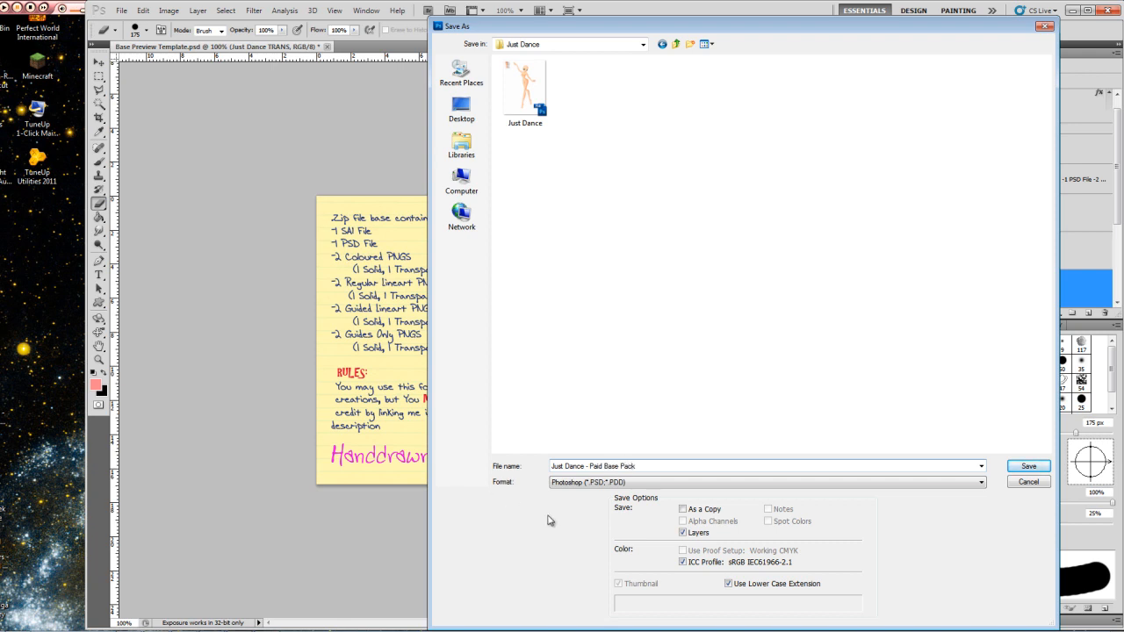
left_click(562, 483)
left_click(571, 610)
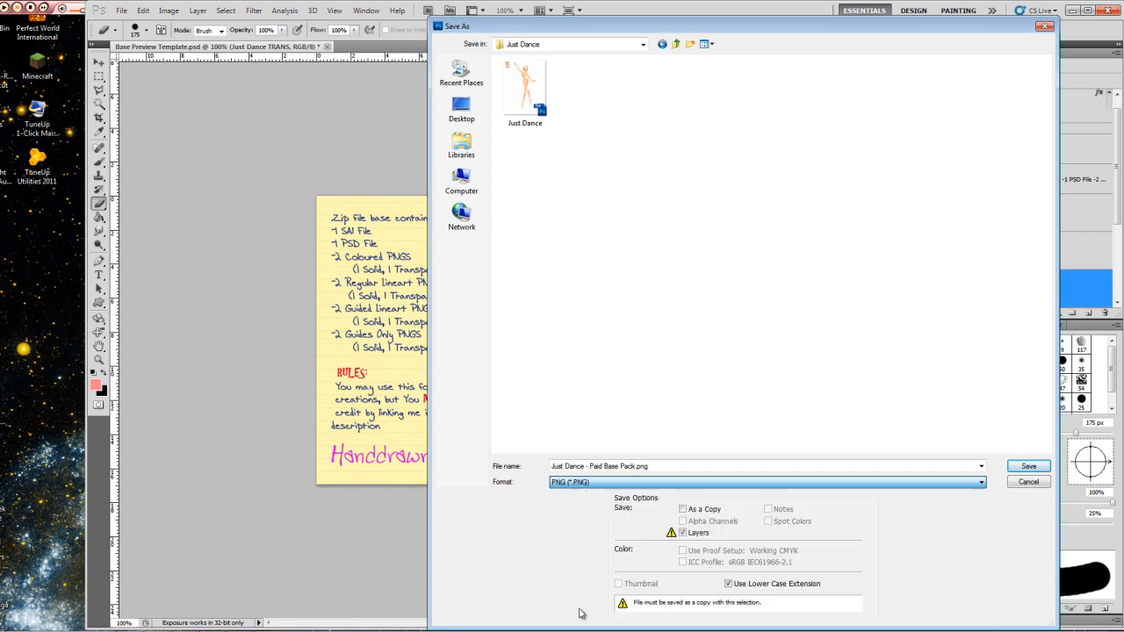
left_click(1026, 468)
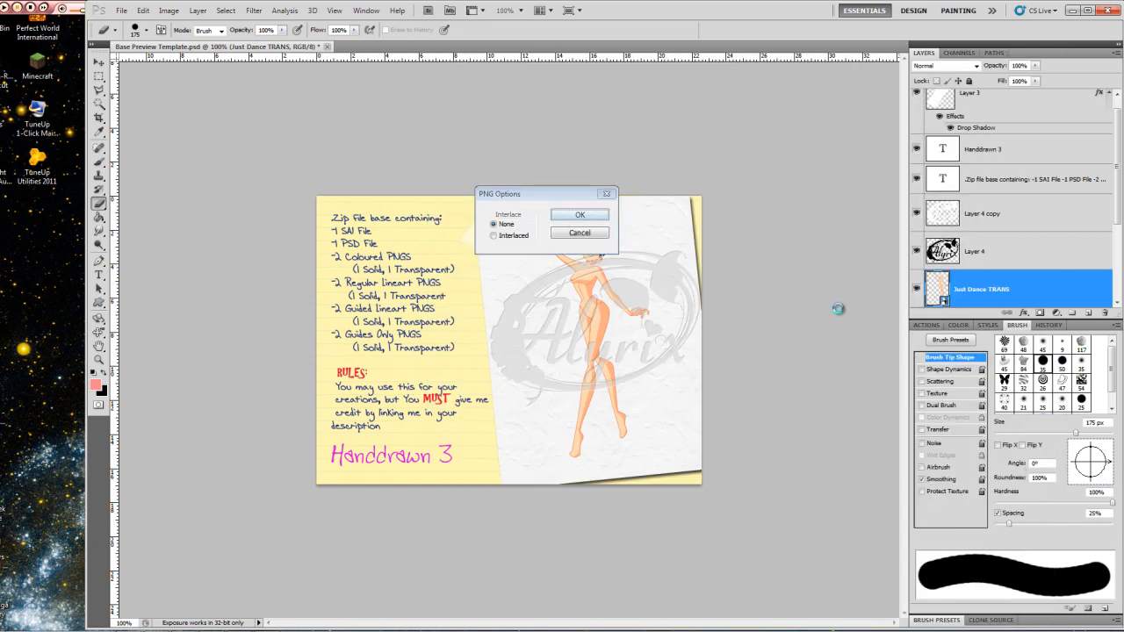
key("Return")
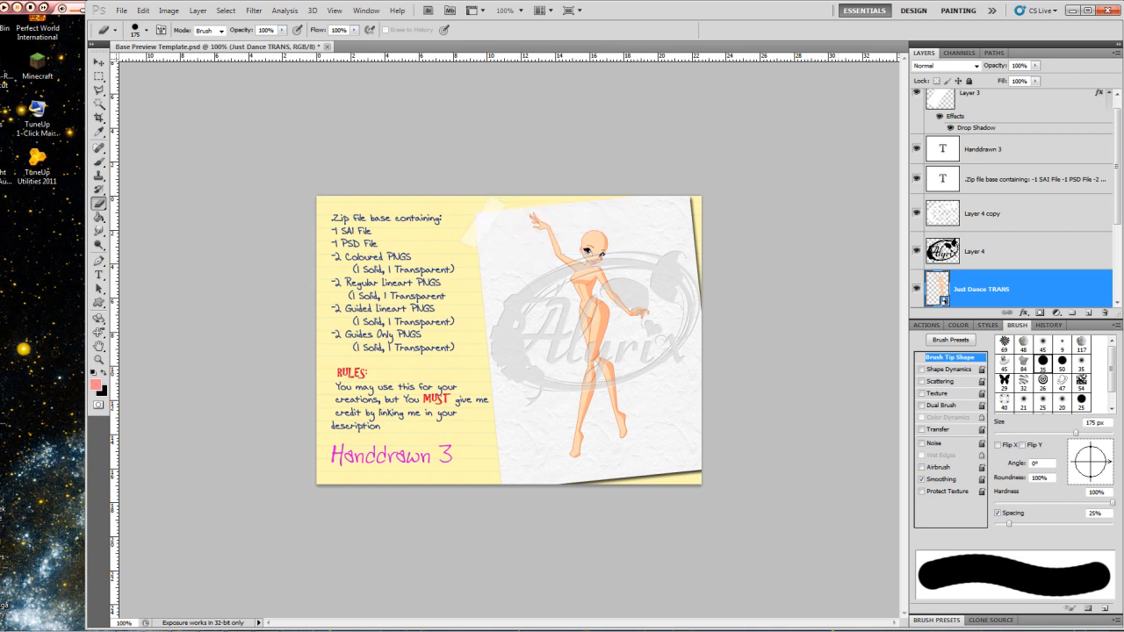
Step: Close Photoshop and log in to deviantART in Firefox with the account username and password
left_click(1109, 10)
left_click(629, 244)
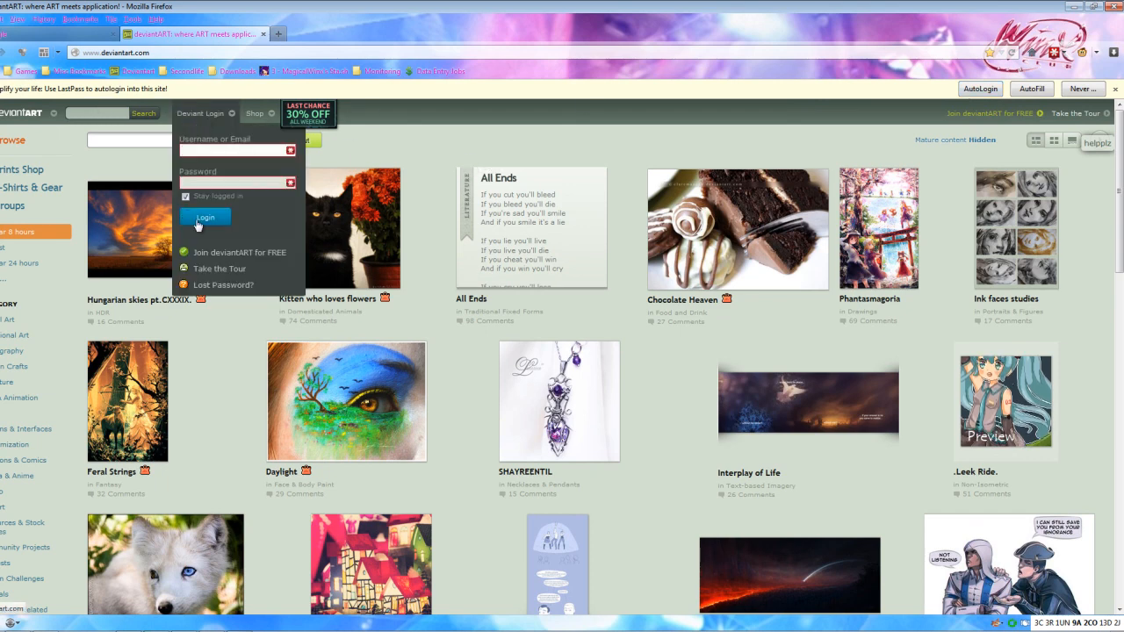
left_click(197, 218)
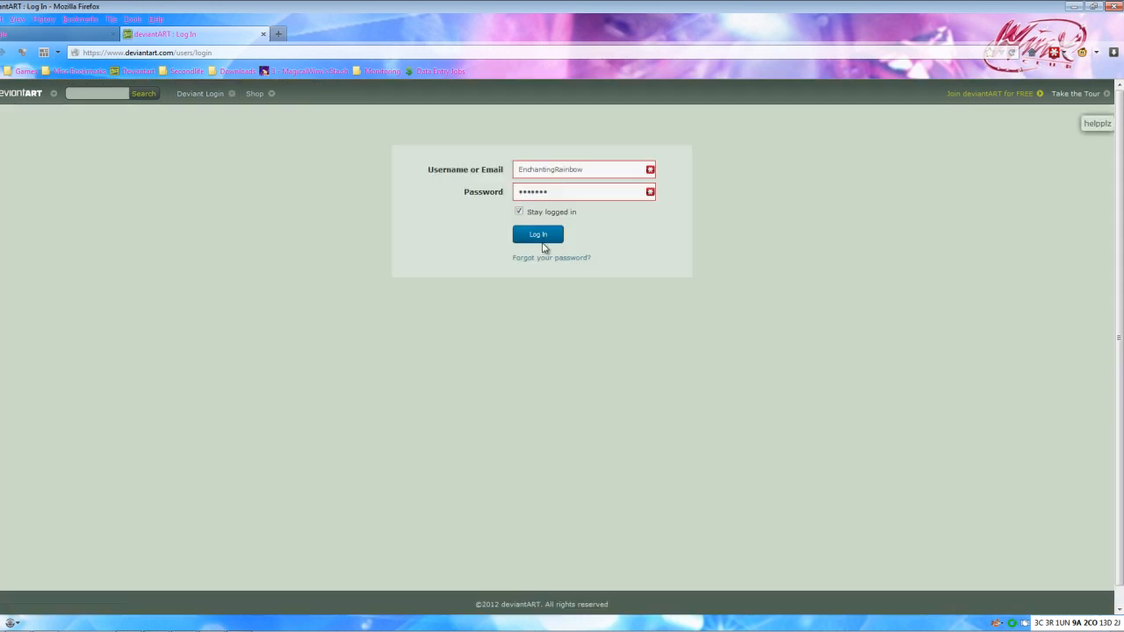
key("Return")
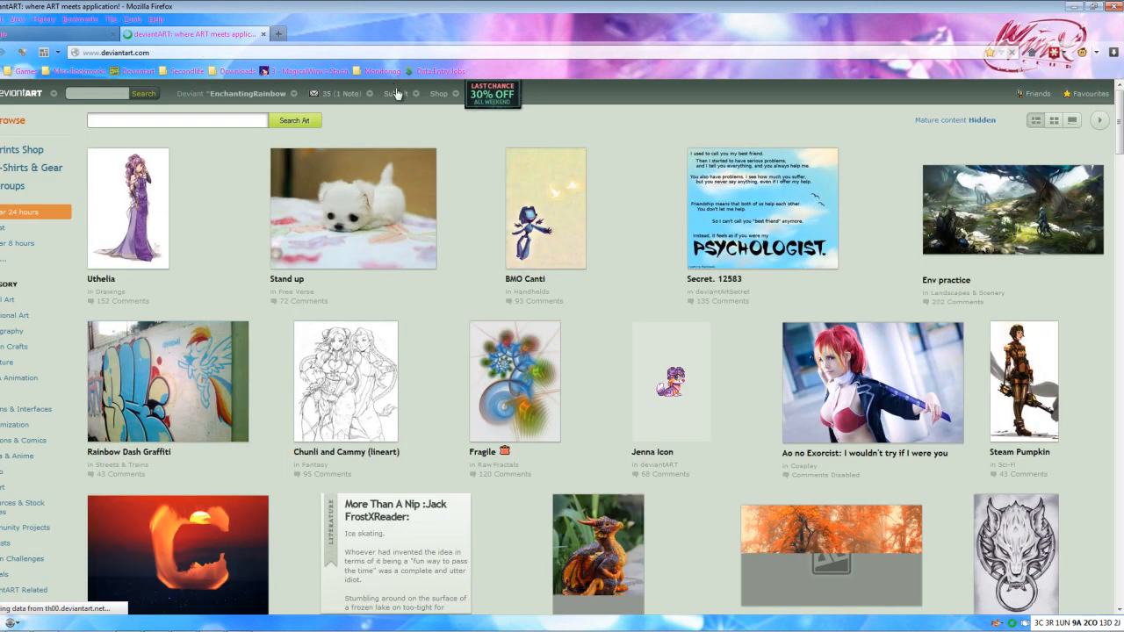
Step: Open the Beta Testing page in the deviantART account settings to show the premium membership option
mouse_move(232, 93)
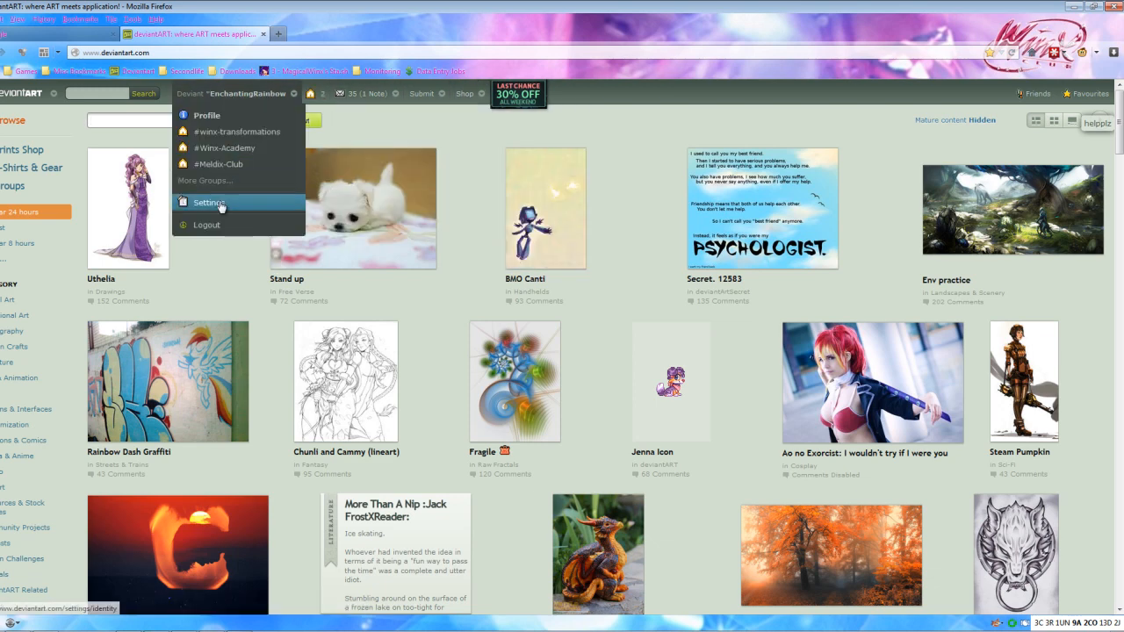
left_click(221, 203)
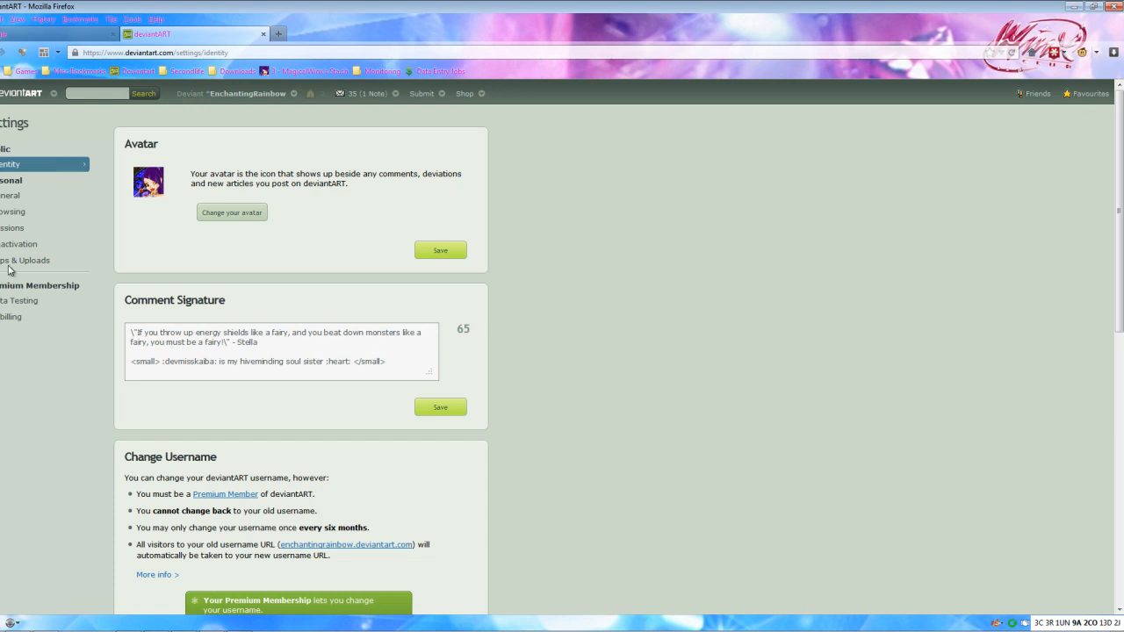
left_click(12, 300)
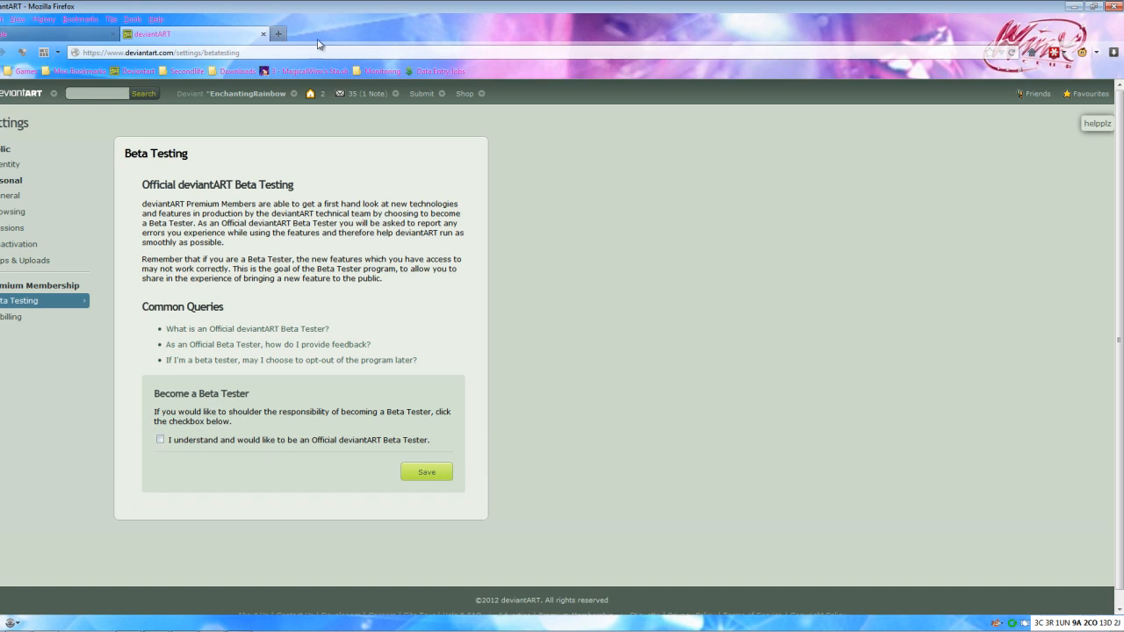
Step: Open the deviantART page for submitting a deviation and enable Premium Content
mouse_move(382, 102)
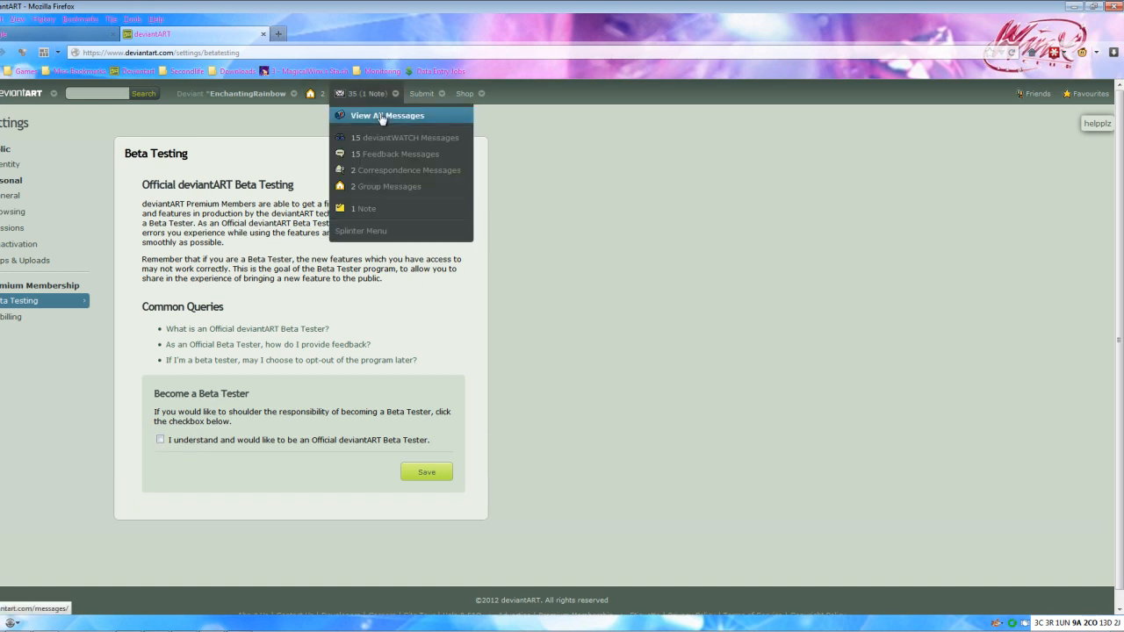
mouse_move(423, 95)
left_click(439, 115)
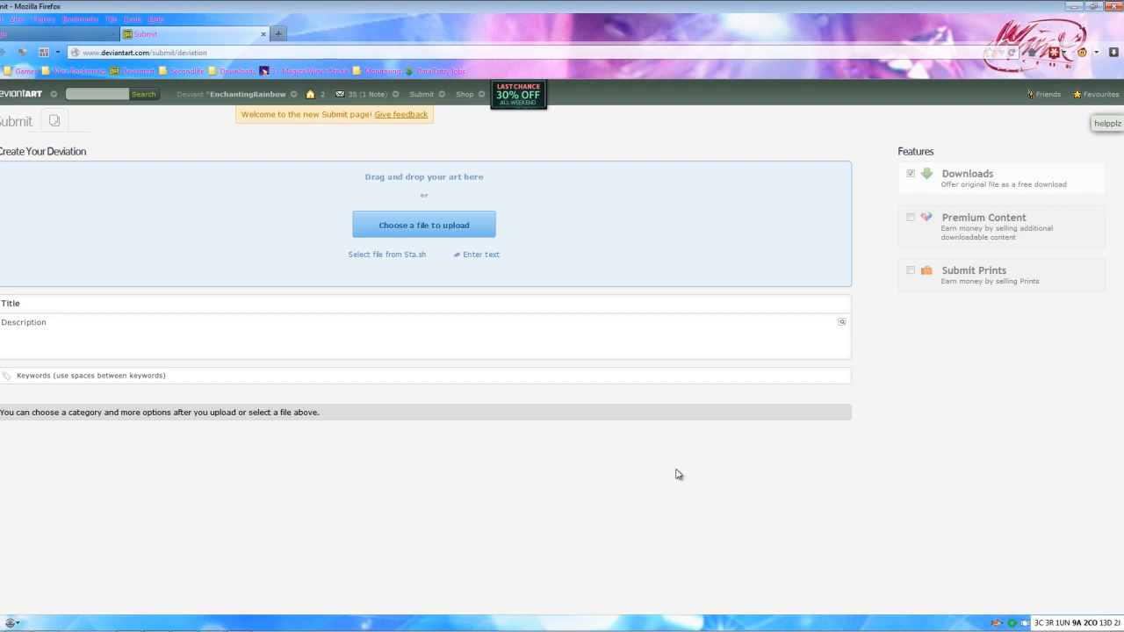
left_click(912, 219)
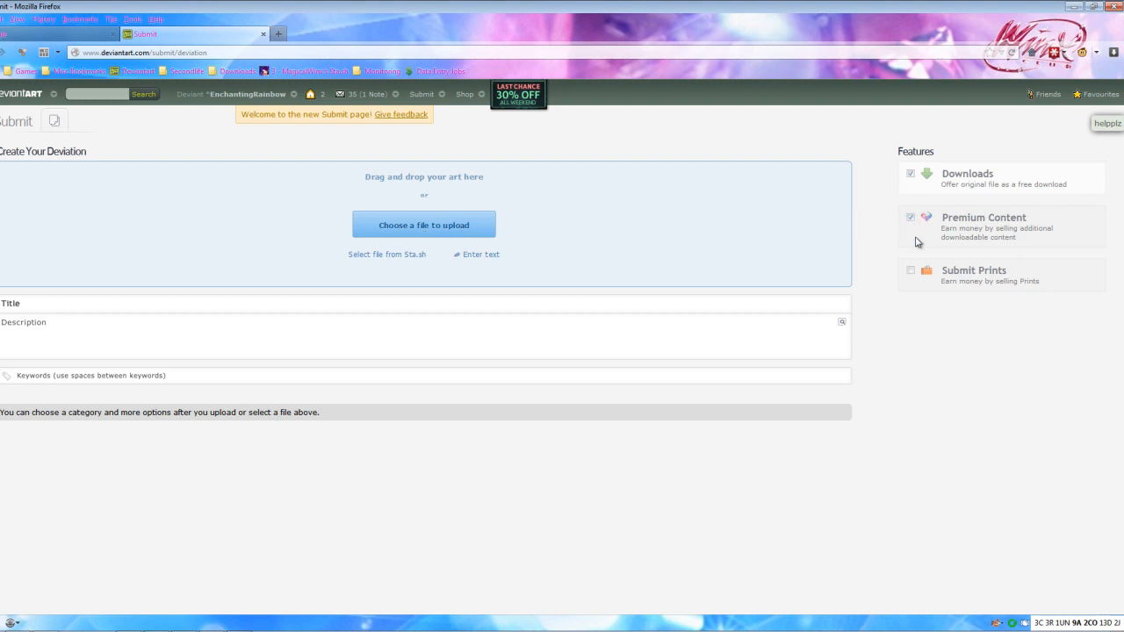
Step: Start choosing a file to upload and browse to the Just Dance folder under Pictures, Artwork, Bases
left_click(686, 238)
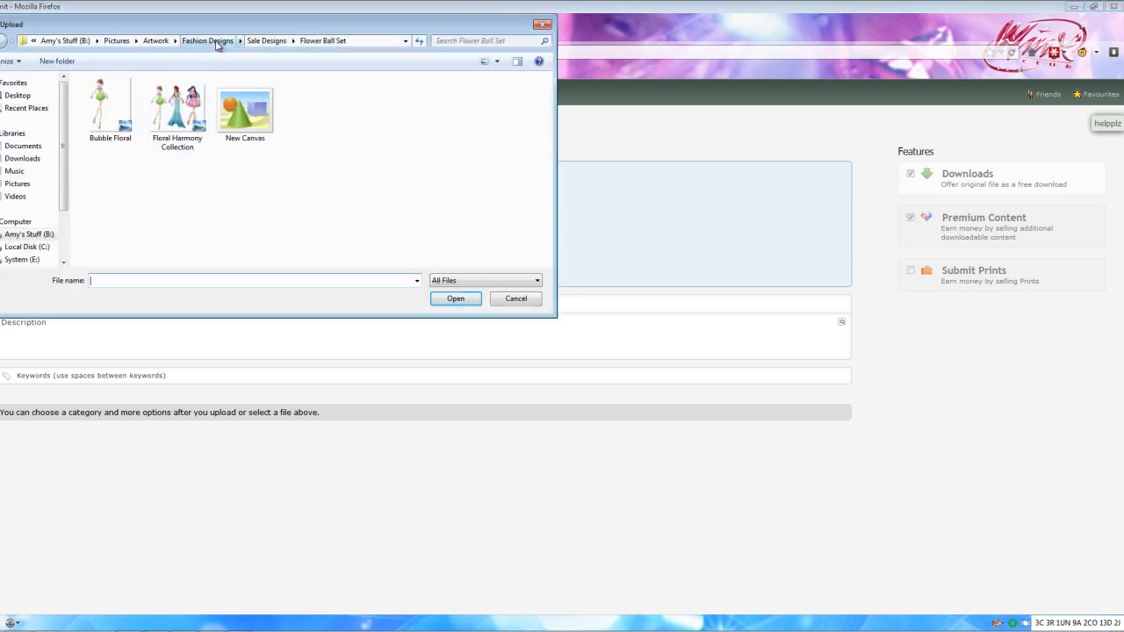
left_click(116, 40)
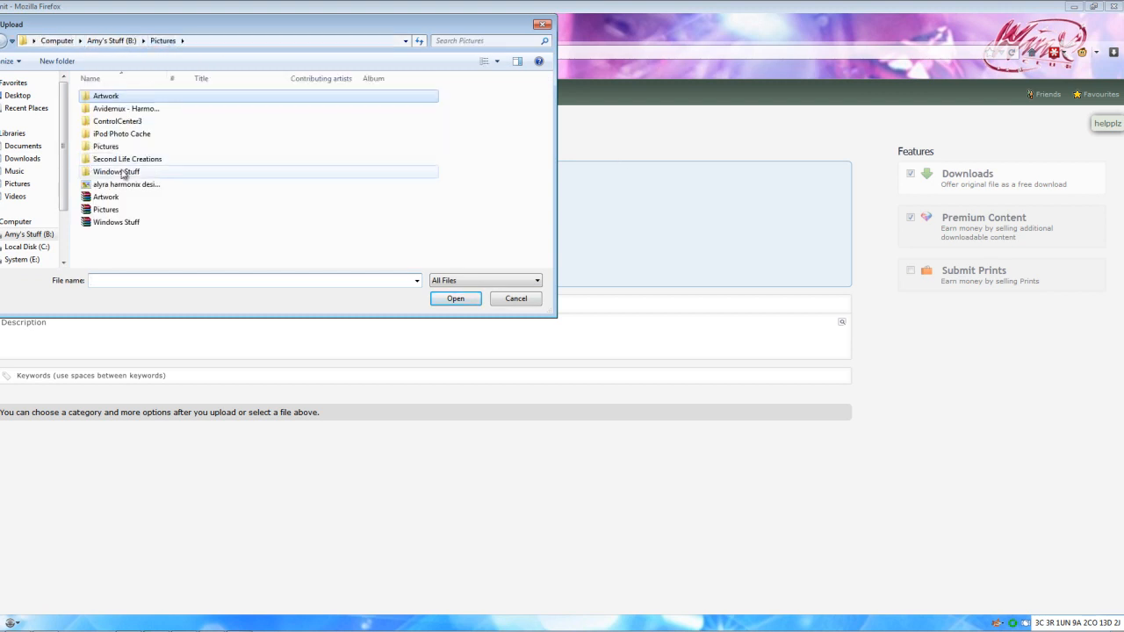
double_click(105, 98)
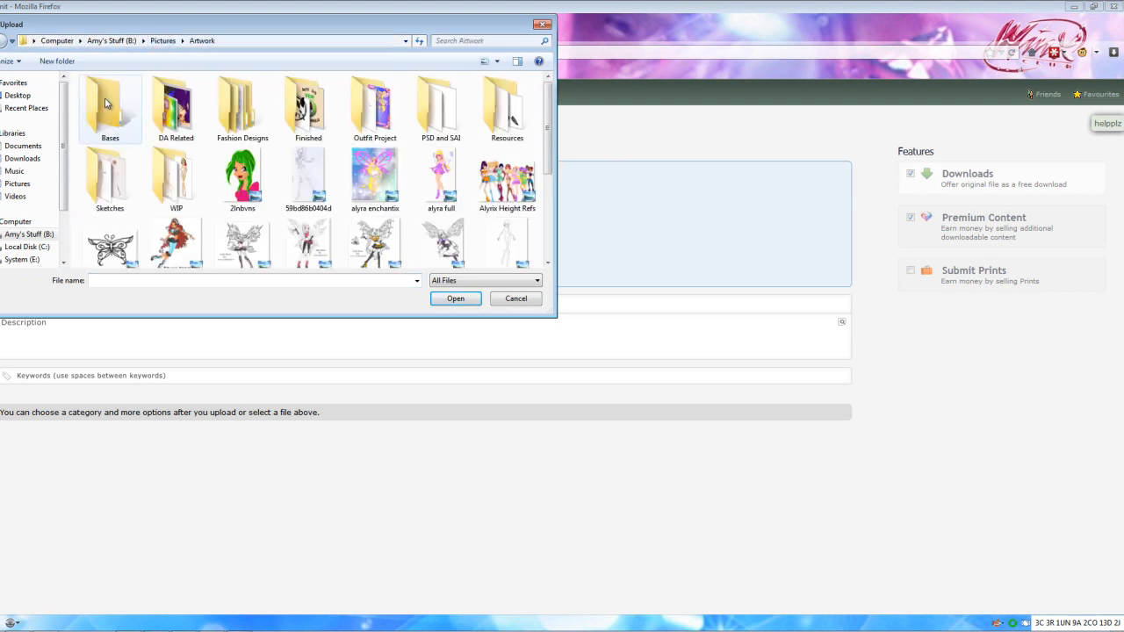
double_click(105, 103)
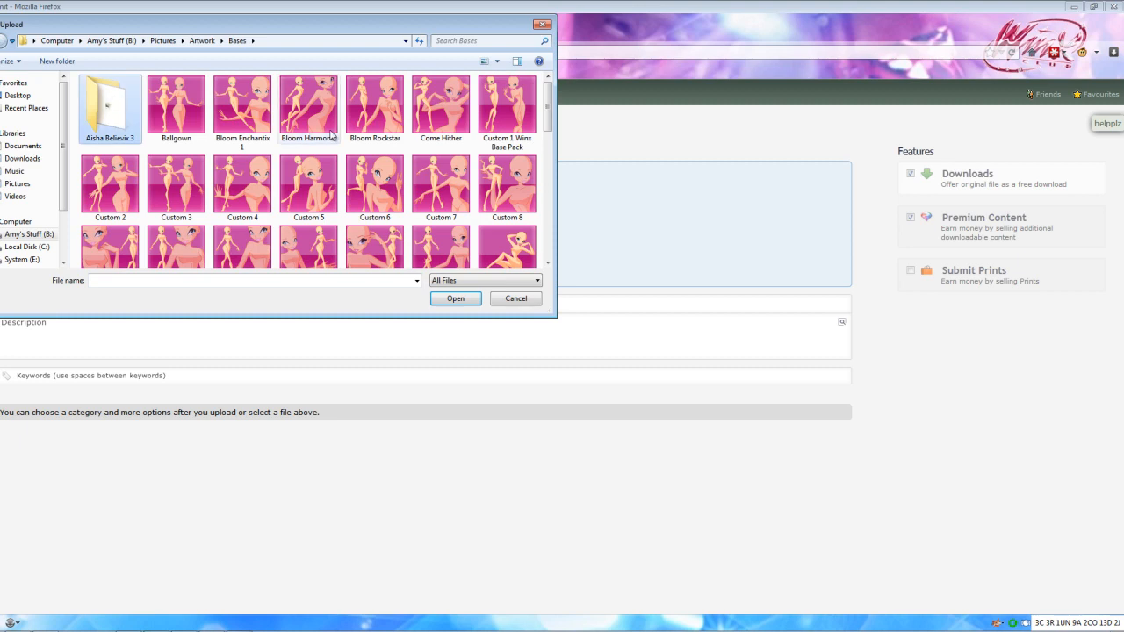
scroll(332, 134, "down", 2)
scroll(457, 193, "down", 2)
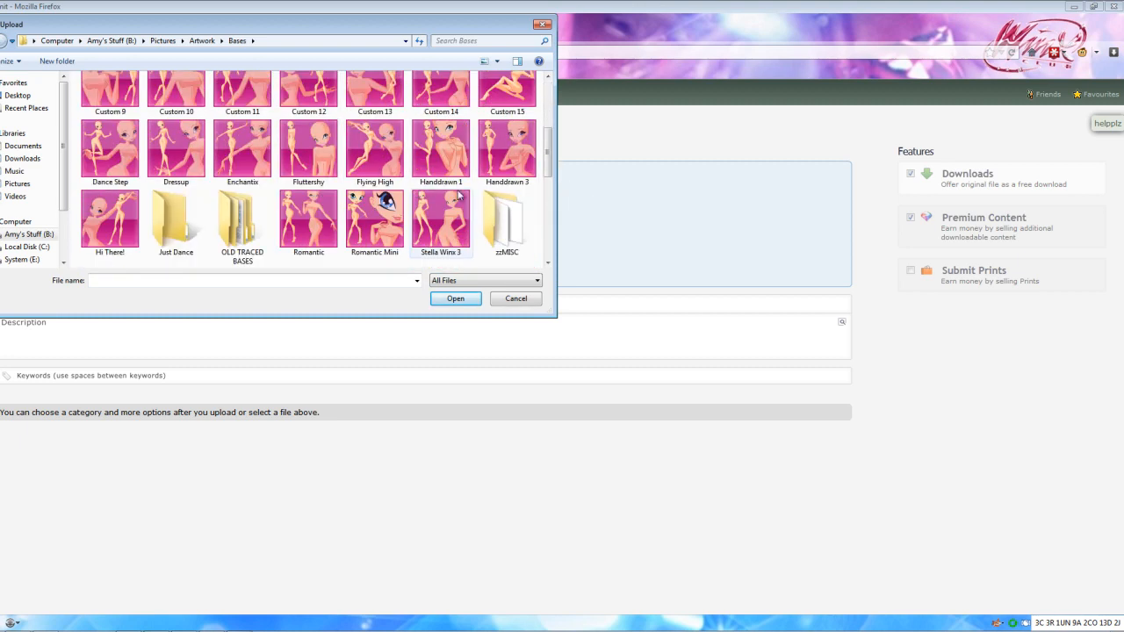
double_click(200, 237)
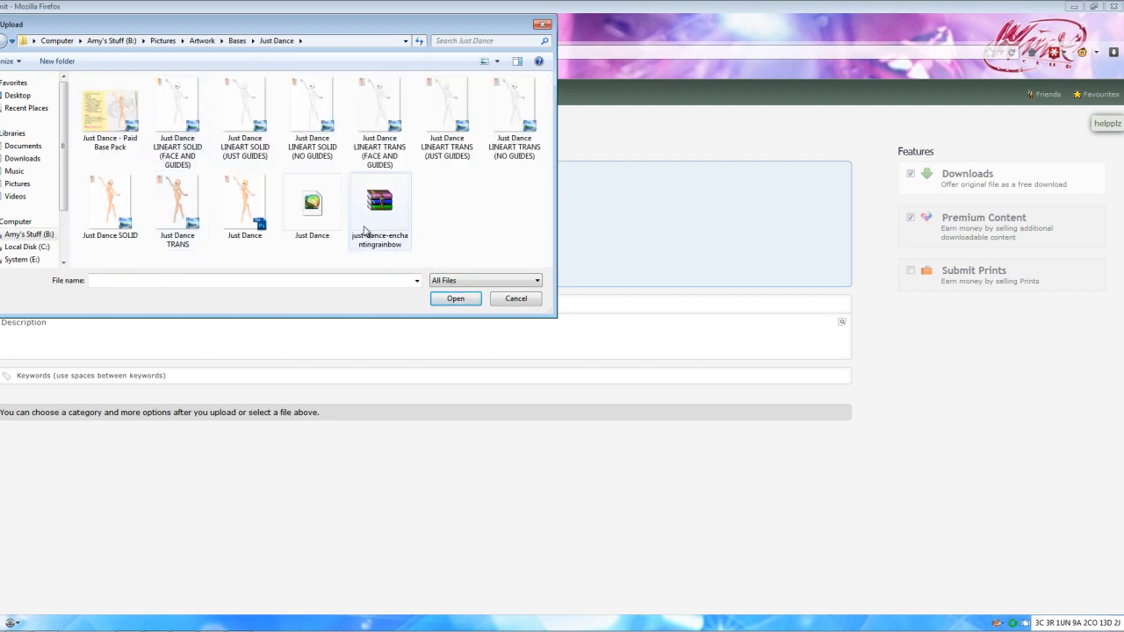
Step: Try to upload the Just Dance - Paid Base Pack image together with the Just Dance archive
left_click(366, 230)
left_click(106, 112, "ctrl")
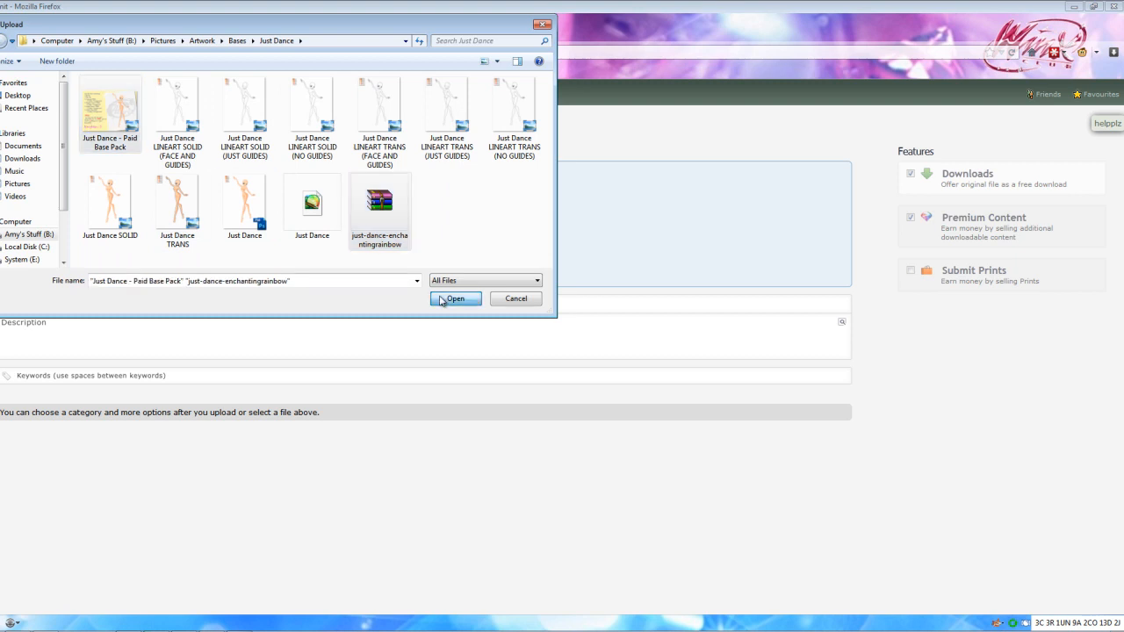
left_click(453, 298)
left_click(580, 296)
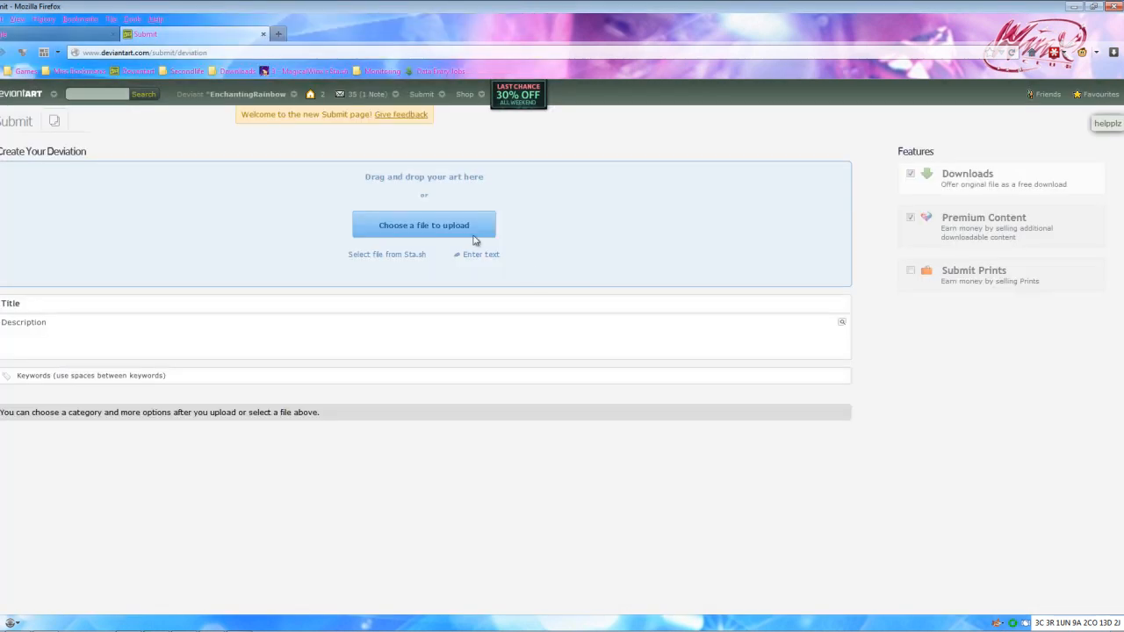
Step: Upload only the Just Dance - Paid Base Pack image as the deviation's artwork
left_click(421, 221)
double_click(92, 132)
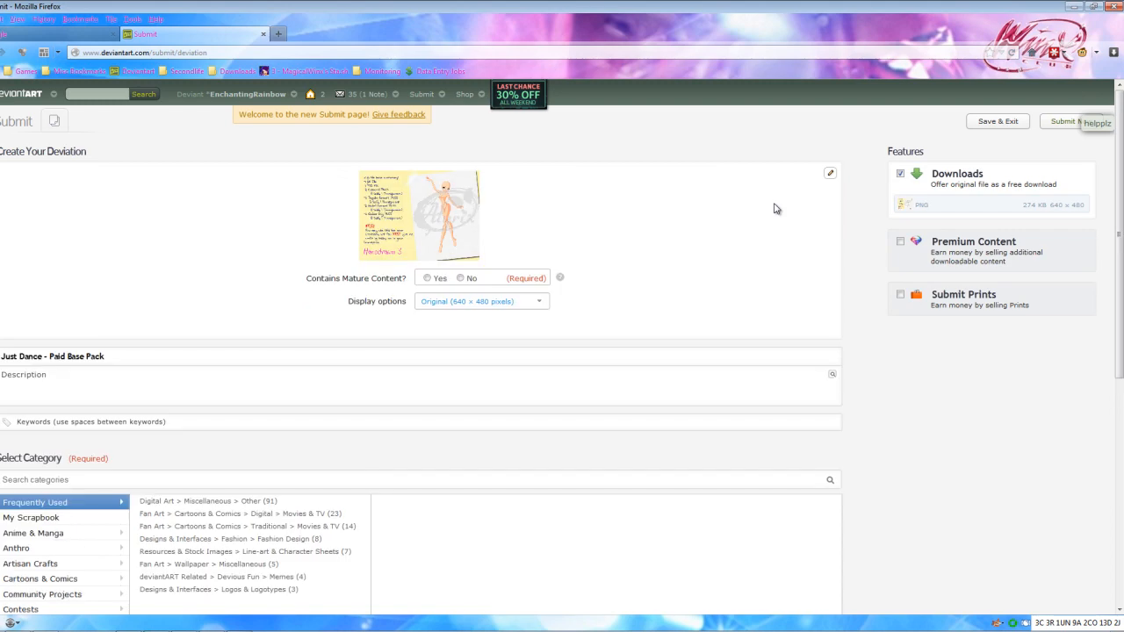
scroll(774, 208, "down", 5)
scroll(774, 208, "up", 5)
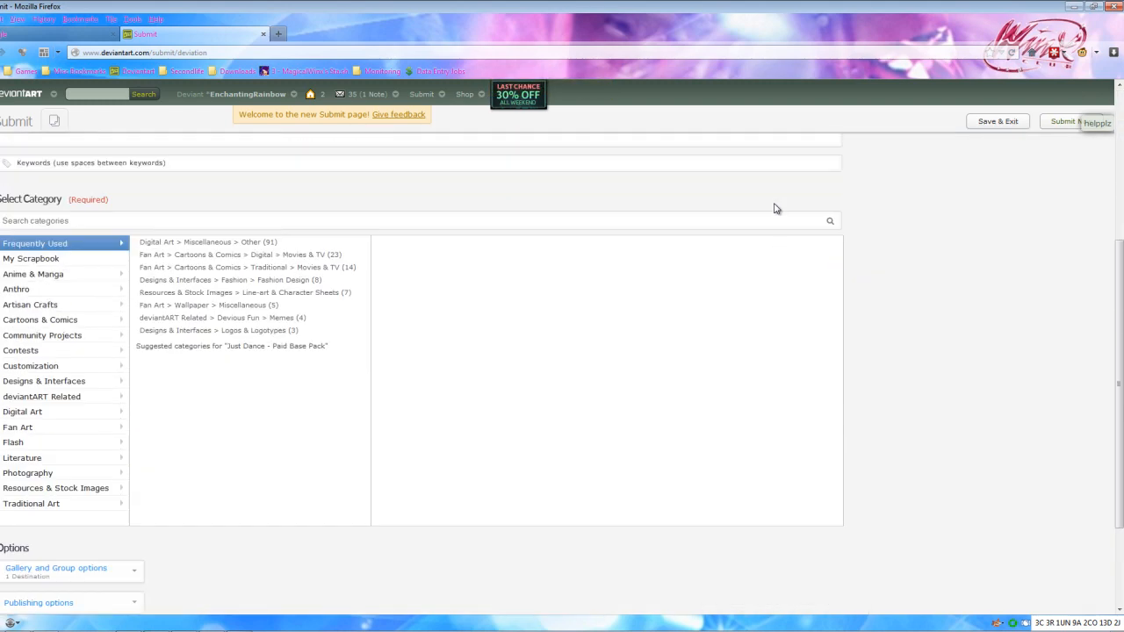
Step: Turn off free Downloads for the deviation, switching Premium Content on and off again
left_click(901, 242)
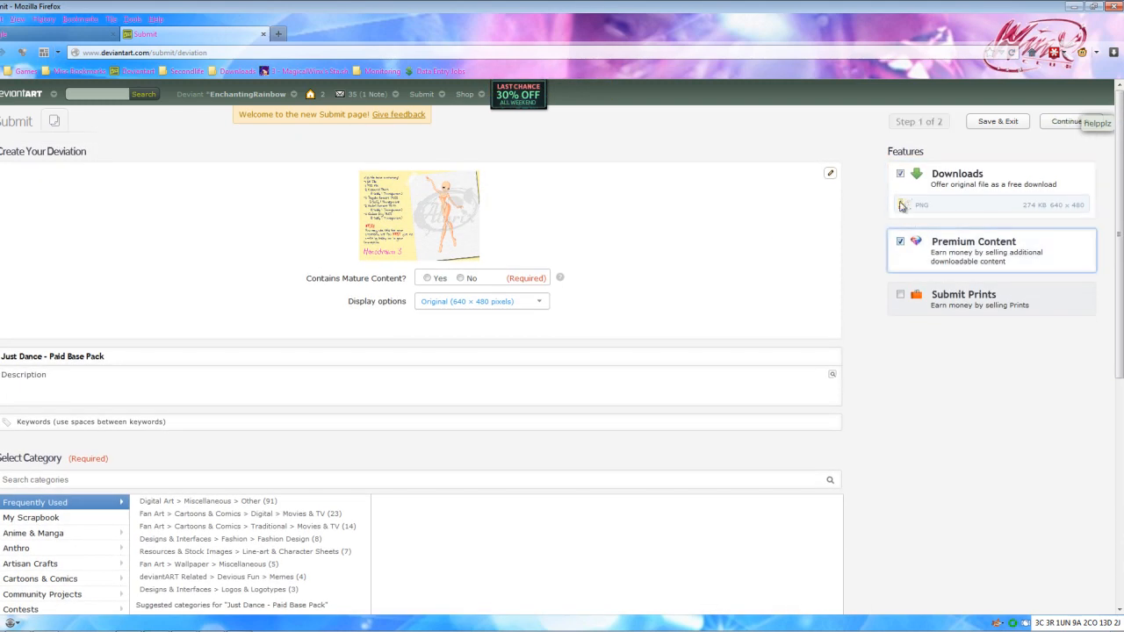
left_click(902, 174)
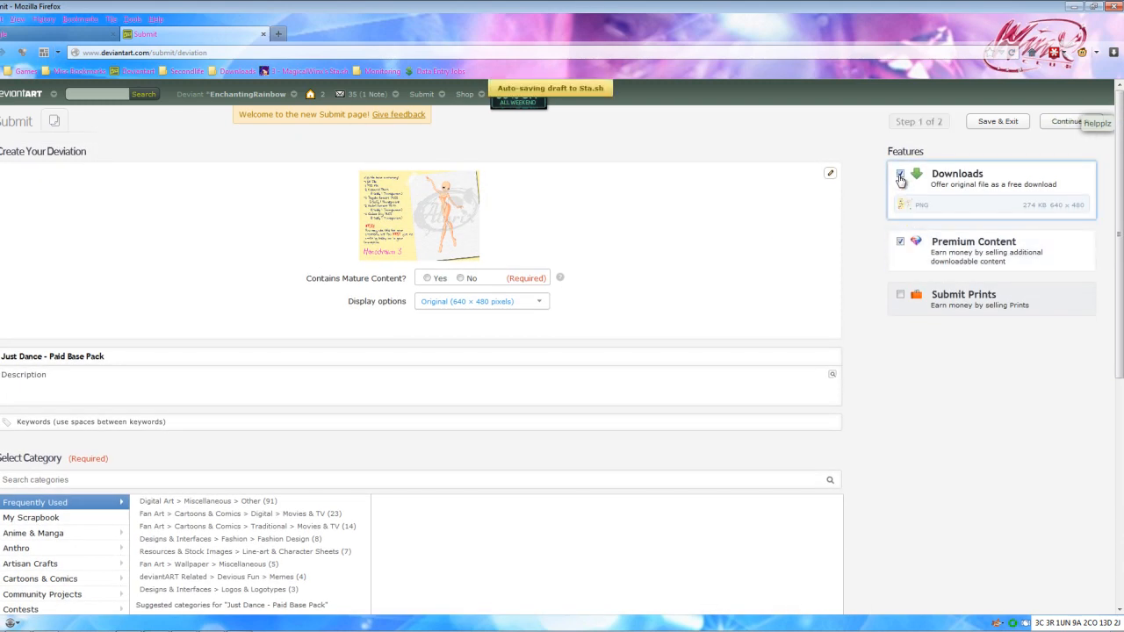
left_click(960, 260)
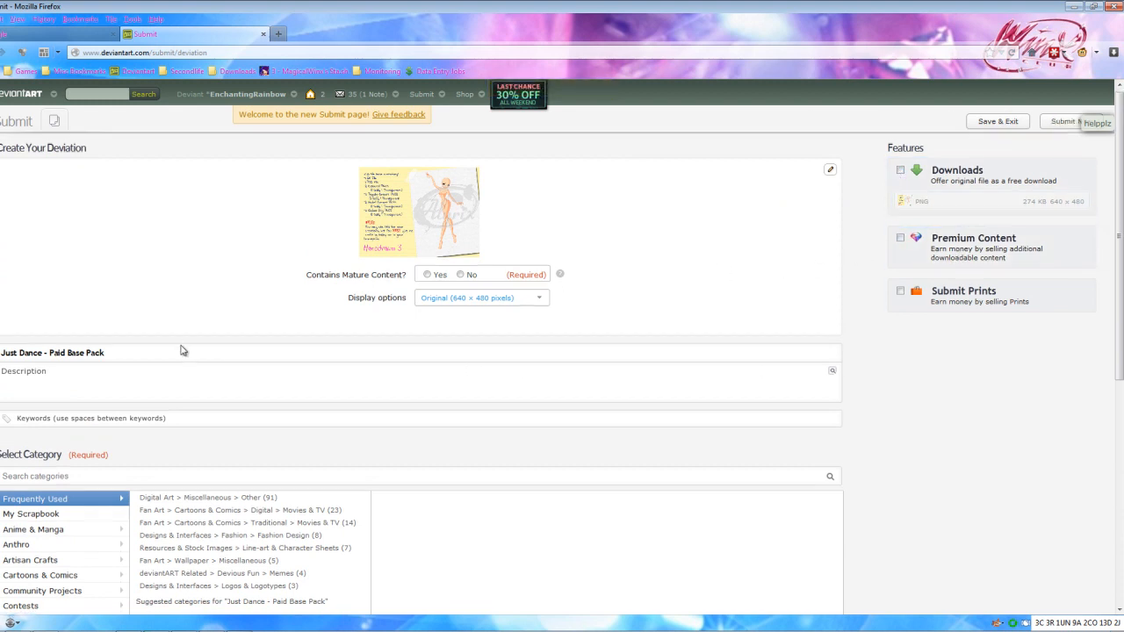
Step: Expand the publishing options and enable Premium Content for the deviation
scroll(181, 350, "down", 5)
left_click(77, 474)
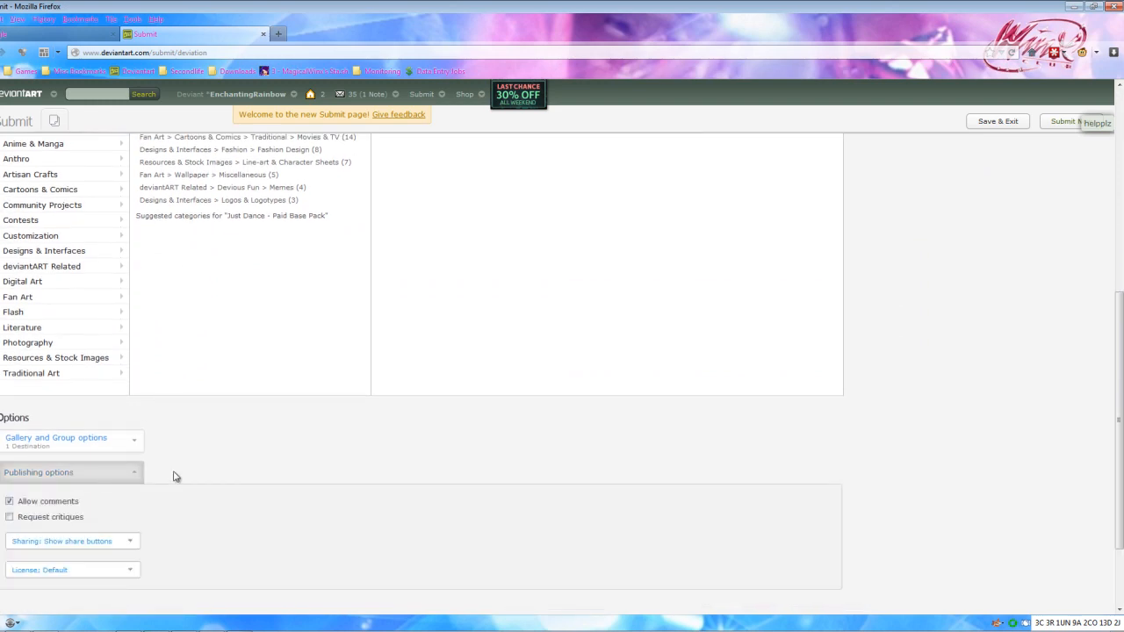
scroll(173, 477, "down", 2)
scroll(173, 476, "up", 10)
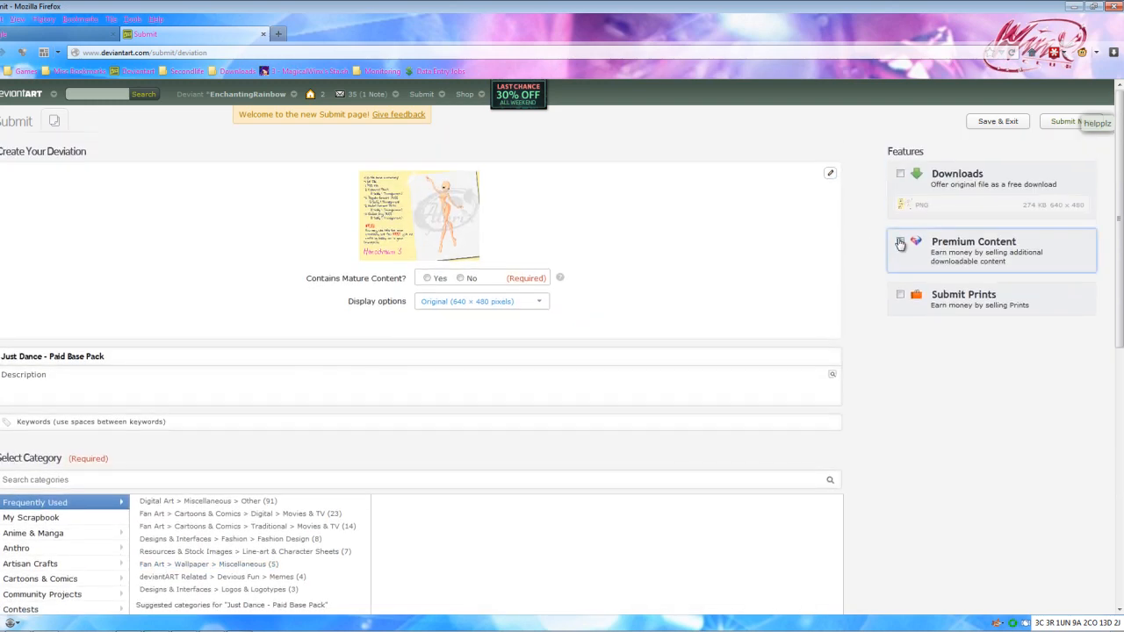
left_click(900, 244)
scroll(290, 299, "down", 6)
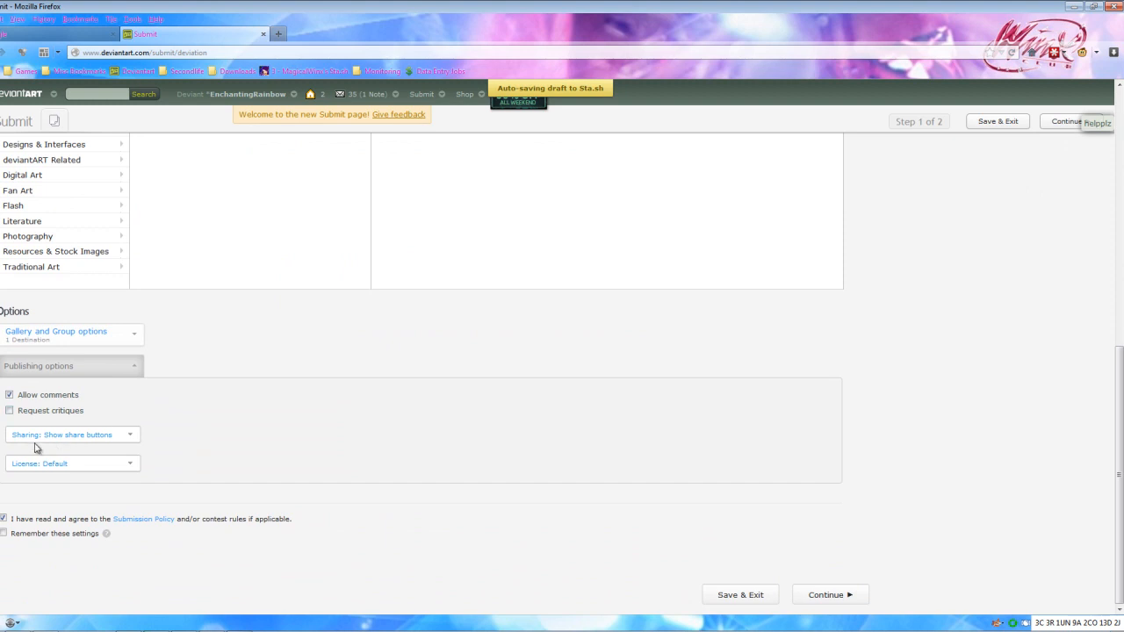
scroll(170, 389, "up", 6)
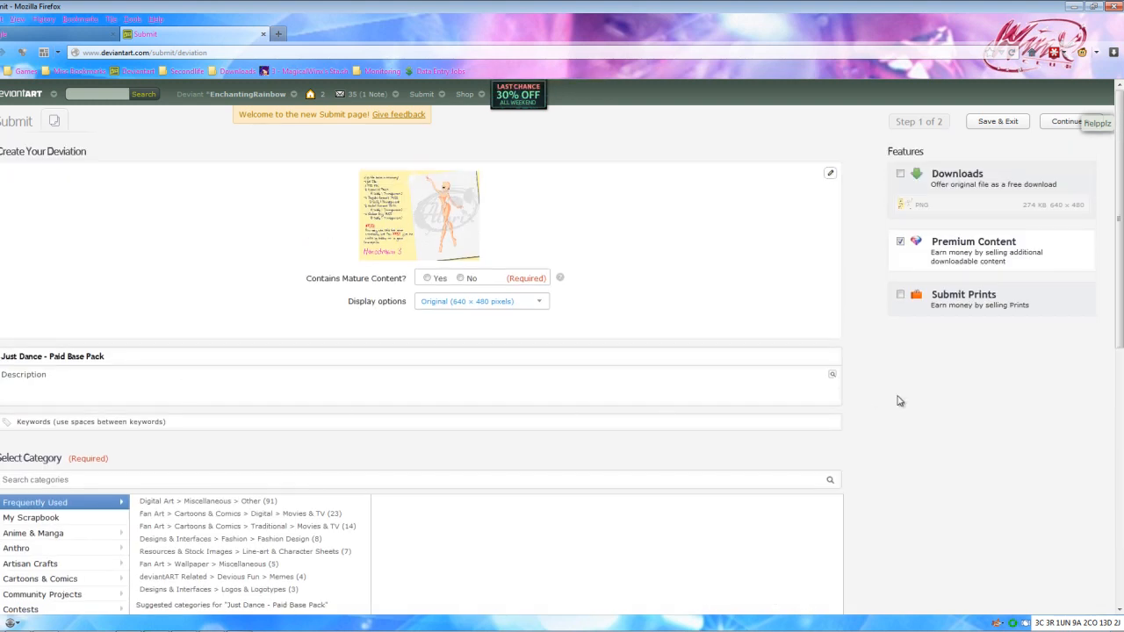
Step: Try to continue the submission, and mark the deviation as containing no mature content
scroll(900, 401, "down", 6)
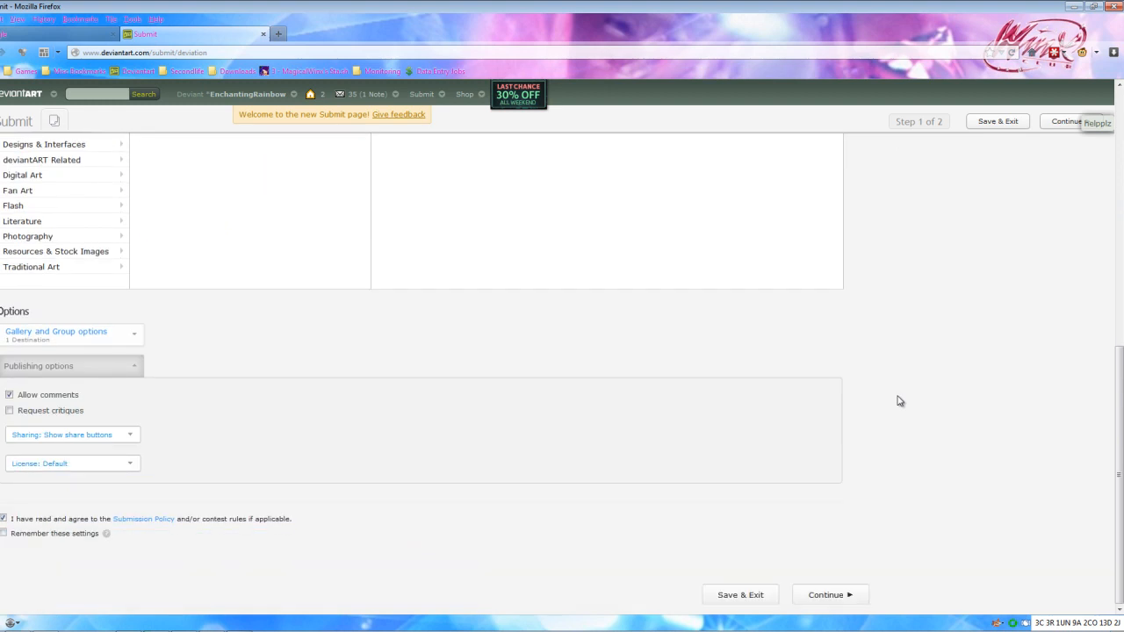
left_click(848, 597)
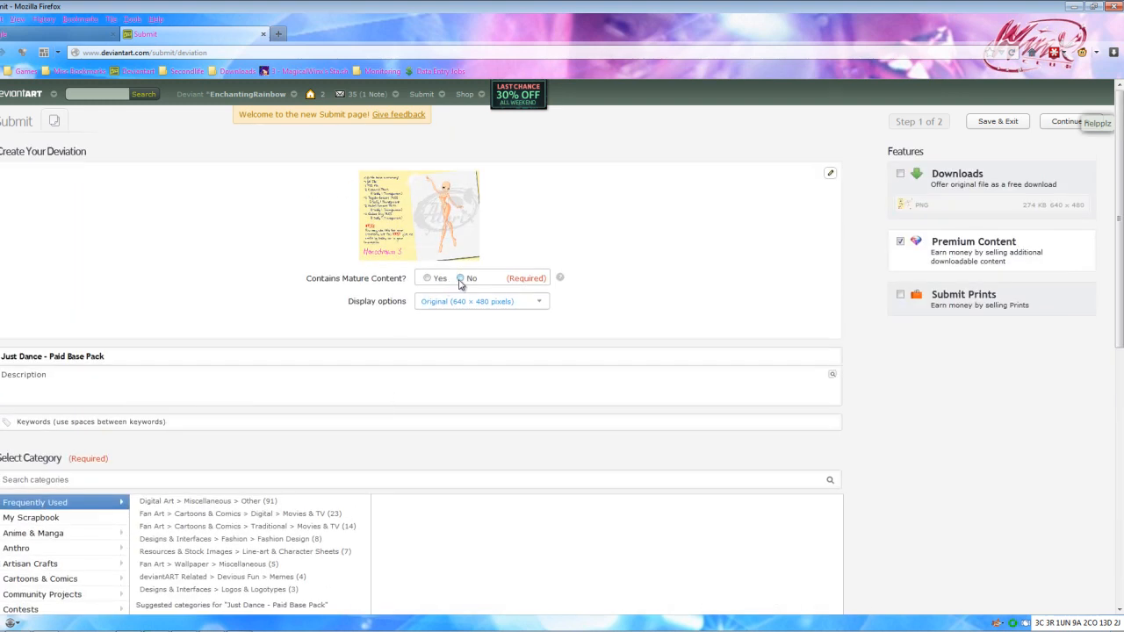
left_click(460, 279)
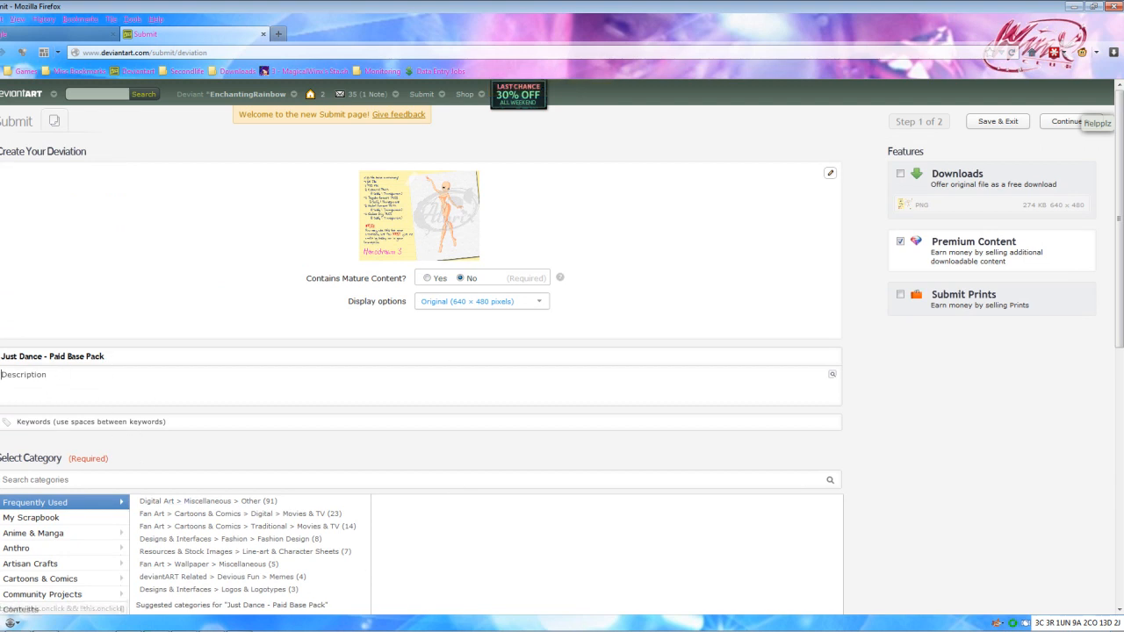
left_click(8, 623)
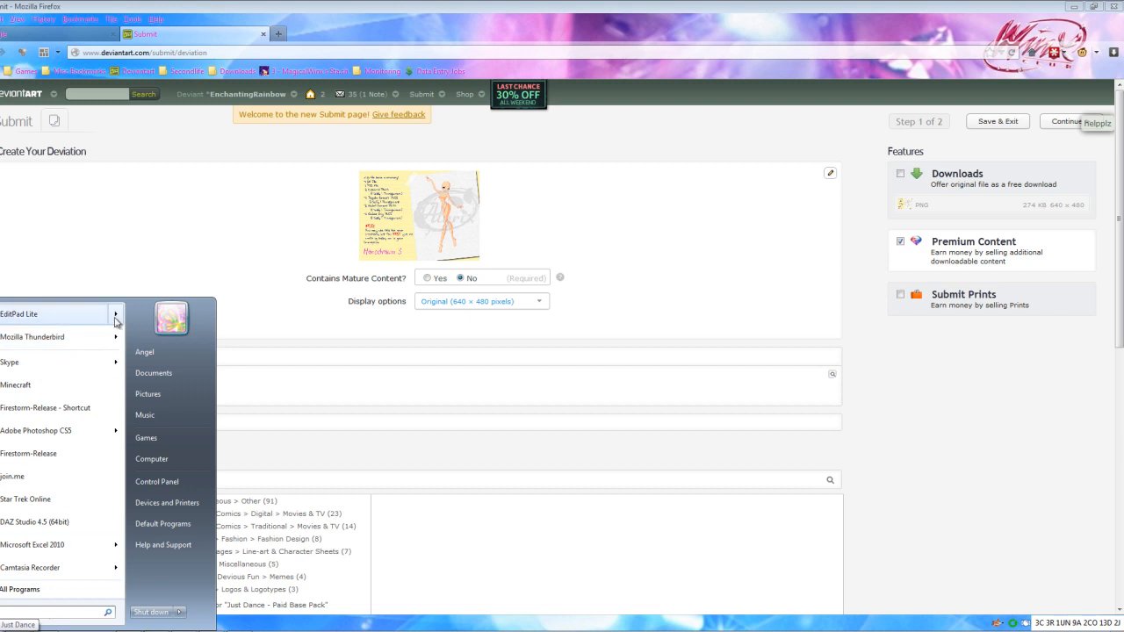
mouse_move(117, 321)
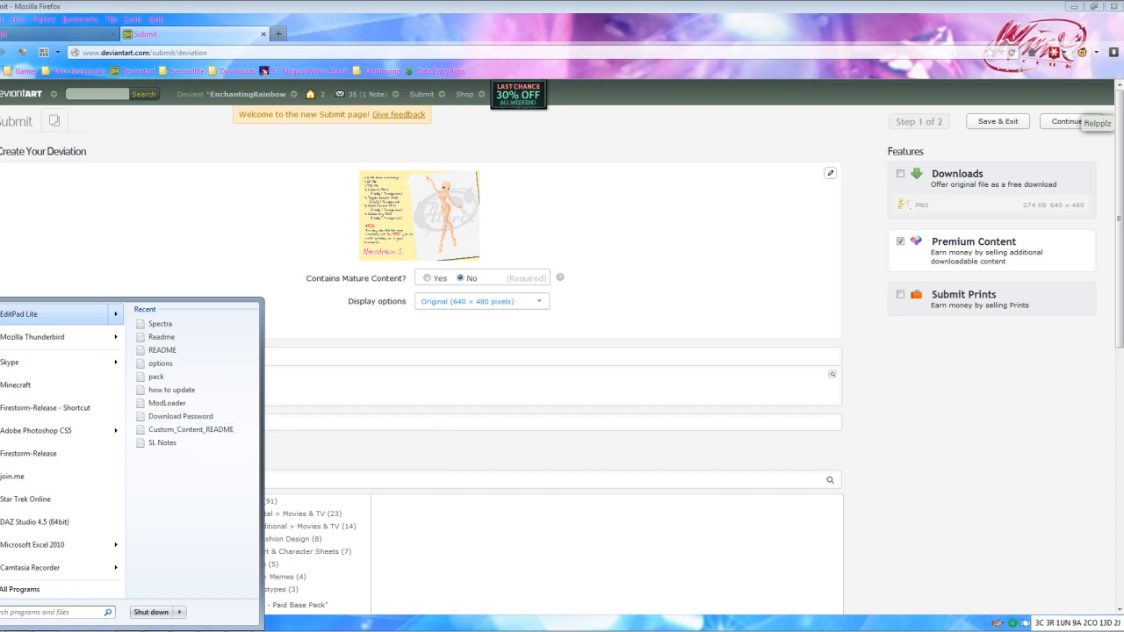
key("Escape")
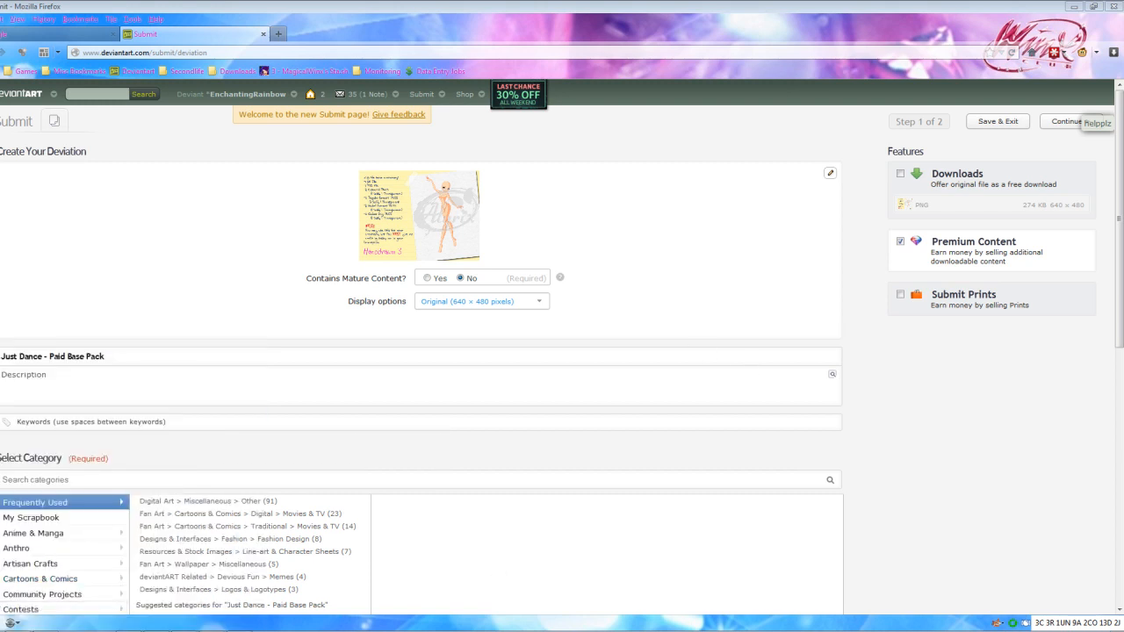
Step: Copy the description text, from "This Premium Base Contains:" through the refund terms, from the Bases folder's INFO file into the deviation's description
left_click(96, 631)
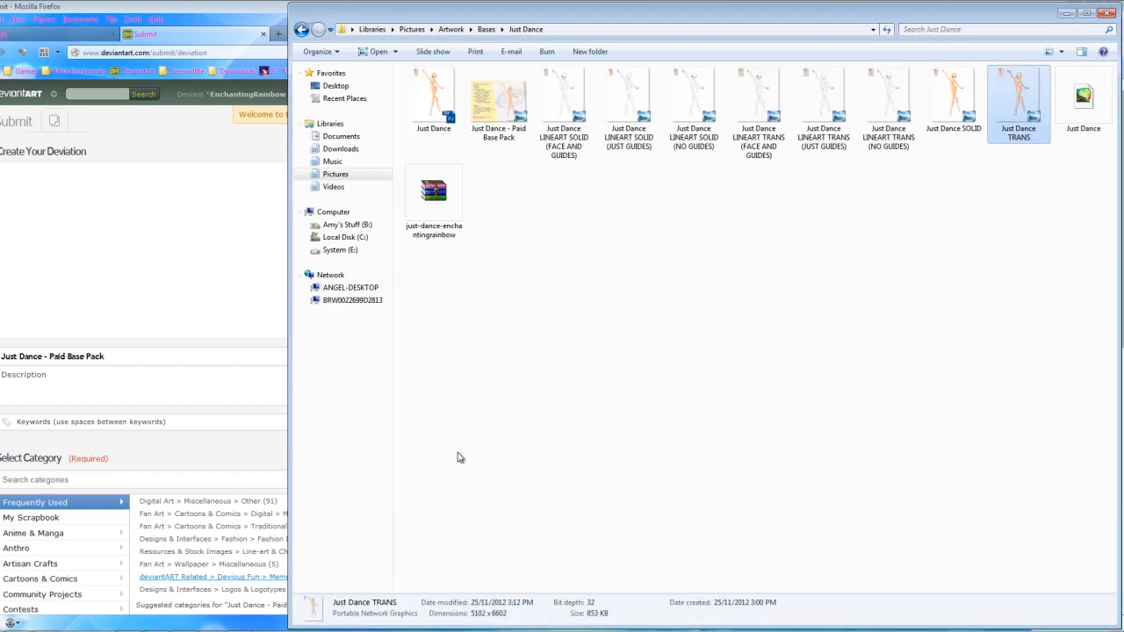
left_click(486, 30)
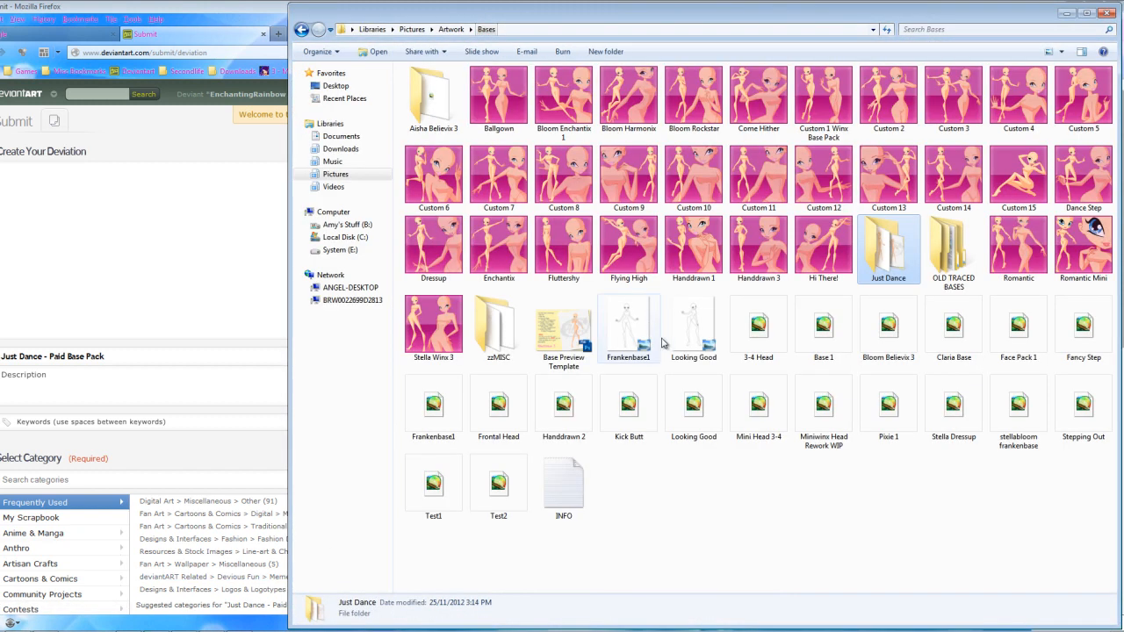
left_click(578, 506)
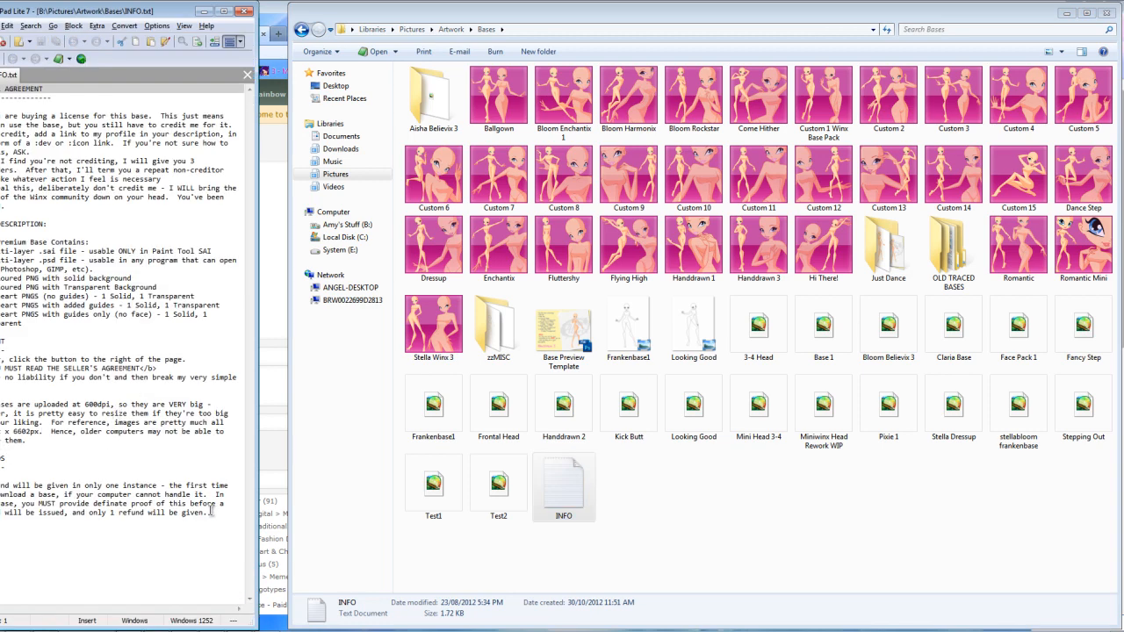
left_click_drag(211, 511, 5, 241)
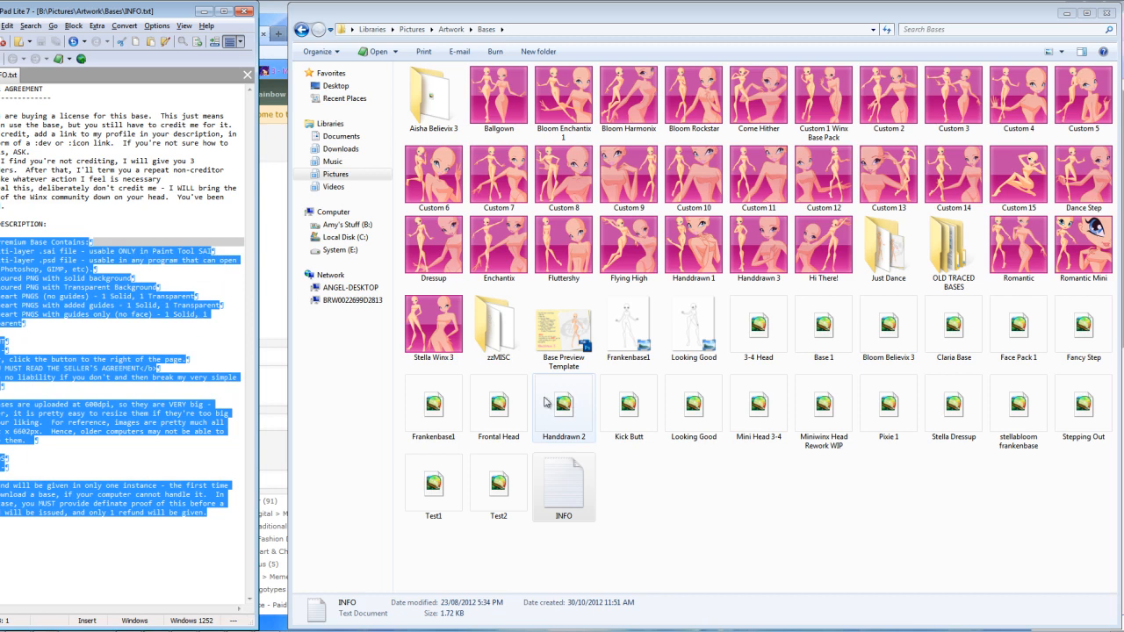
left_click(273, 384)
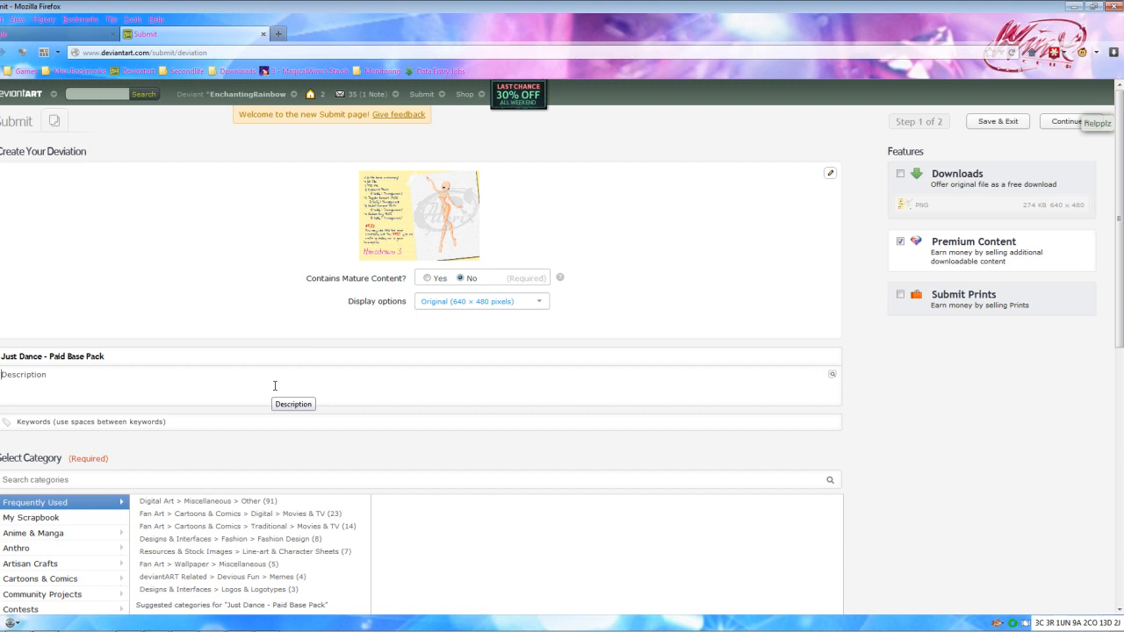
type("This Premium Base Contains: -1 multi-layer .sai file - usable ONLY in Paint Tool SAI -1 multi-layer .psd file - usable in any program that can open them (Photoshop, GIMP, etc). -1 coloured PNG with solid background -1 coloured PNG with Transparent Background -2 Lineart PNGS (no guides) - 1 Solid, 1 Transparent -2 Lineart PNGS with added guides - 1 Solid, 1 Transparent -2 Lineart PNGS with guides only (no face) - 1 Solid, 1 Transparent  PAYMENT ------- To buy, click the button to the right of the page. <b>YOU MUST READ THE SELLER'S AGREEMENT</b> I take no liability if you don't and then break my very simple rules.  All bases are uploaded at 600dpi, so they are VERY big - however, it is pretty easy to resize them if they're too big for your liking.  For reference, images are pretty much all 5102px x 6602px.  Hence, older computers may not be able to handle them.  REFUNDS -------  A refund will be given in only one instance - the first time you download a base, if your computer cannot handle it.  In this case, you MUST provide definate proof of this before a refund will be issued, and only 1 refund will be given.")
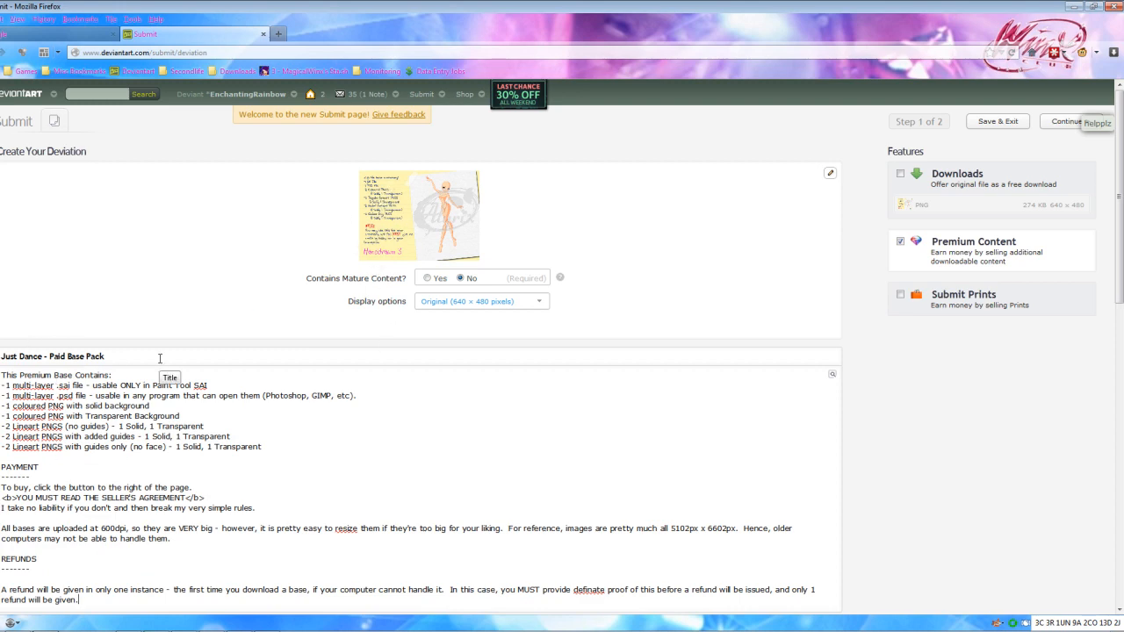
Step: Delete the REFUNDS section and the blank lines it leaves at the end of the deviation's description
scroll(160, 358, "down", 4)
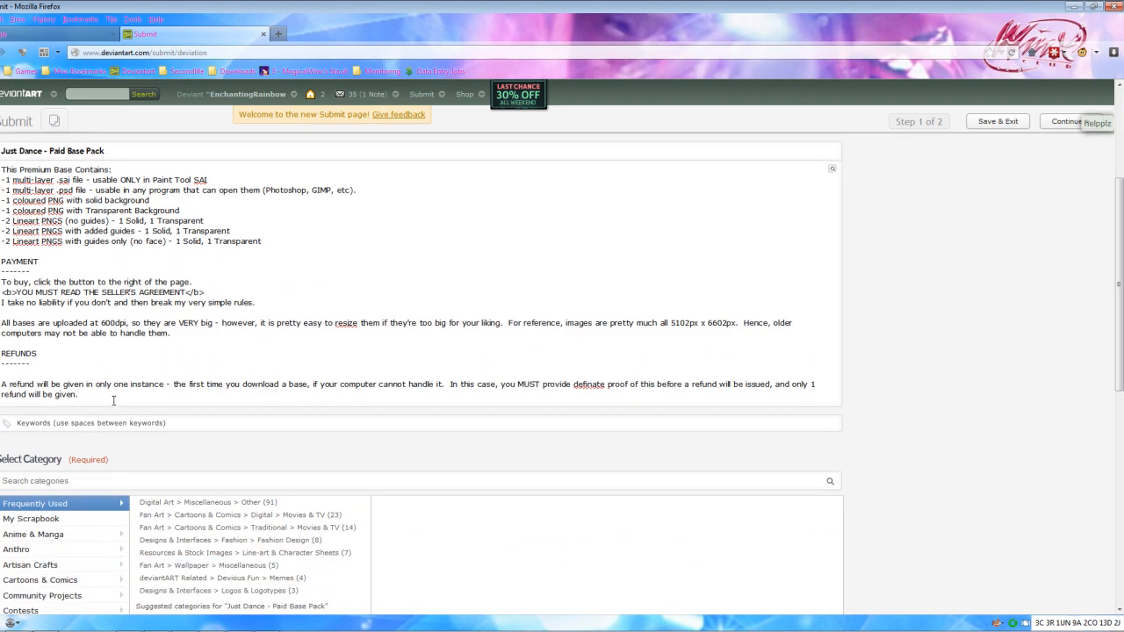
left_click_drag(80, 395, 1, 353)
key("BackSpace")
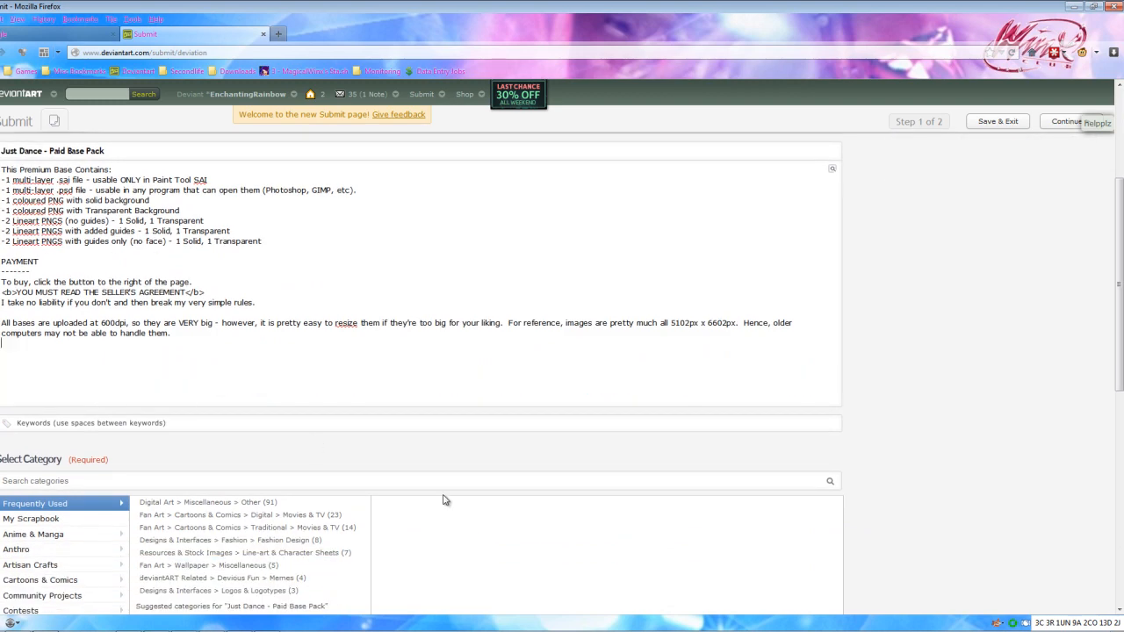
key("BackSpace")
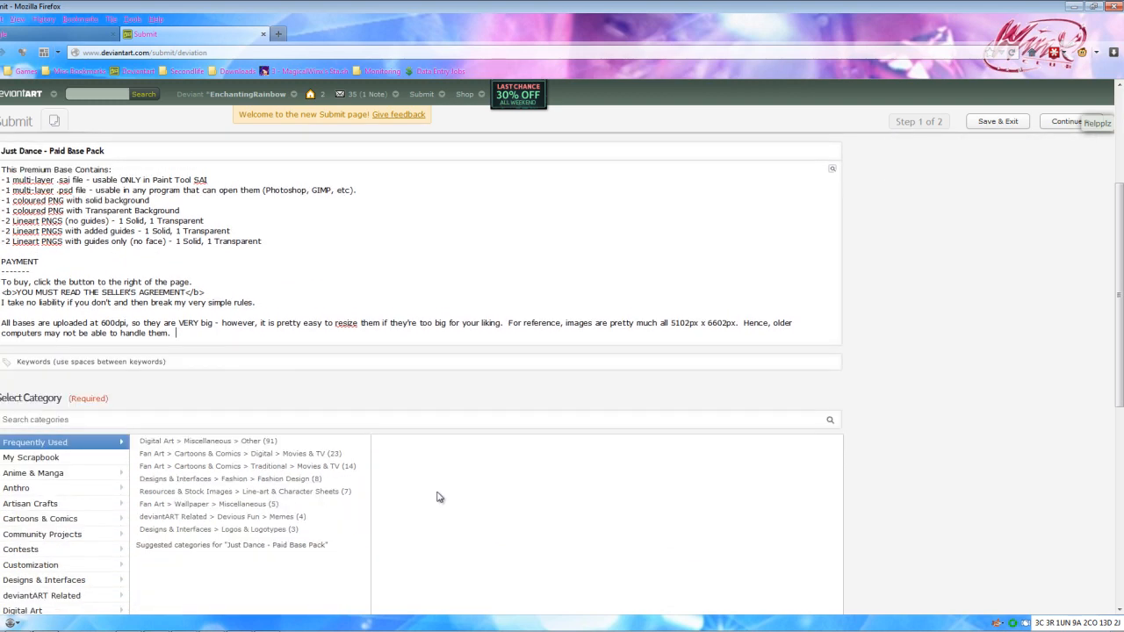
Step: Enter the keywords "winx base body croquis paid download pack dance" and set the category to Digital Art > Miscellaneous > Other
scroll(166, 328, "down", 2)
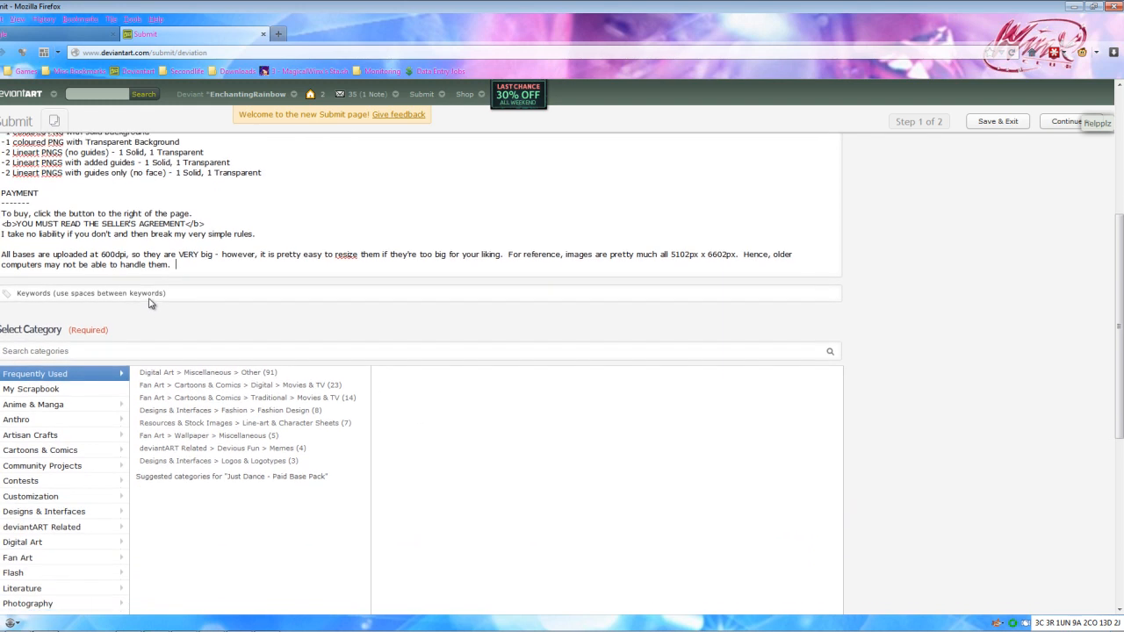
left_click(153, 291)
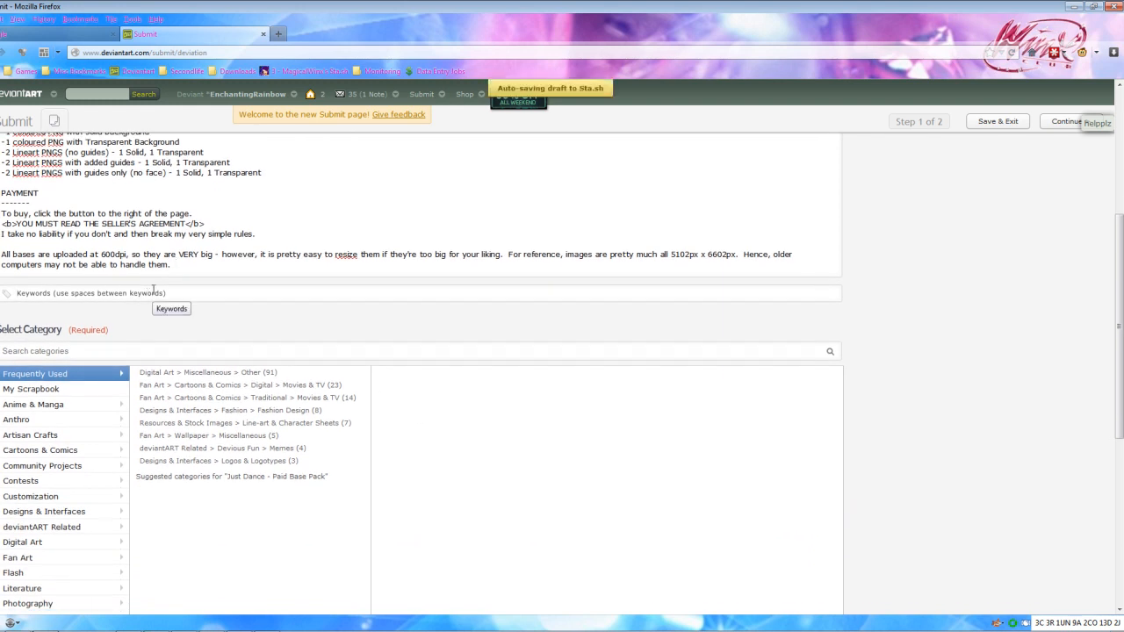
type("winx")
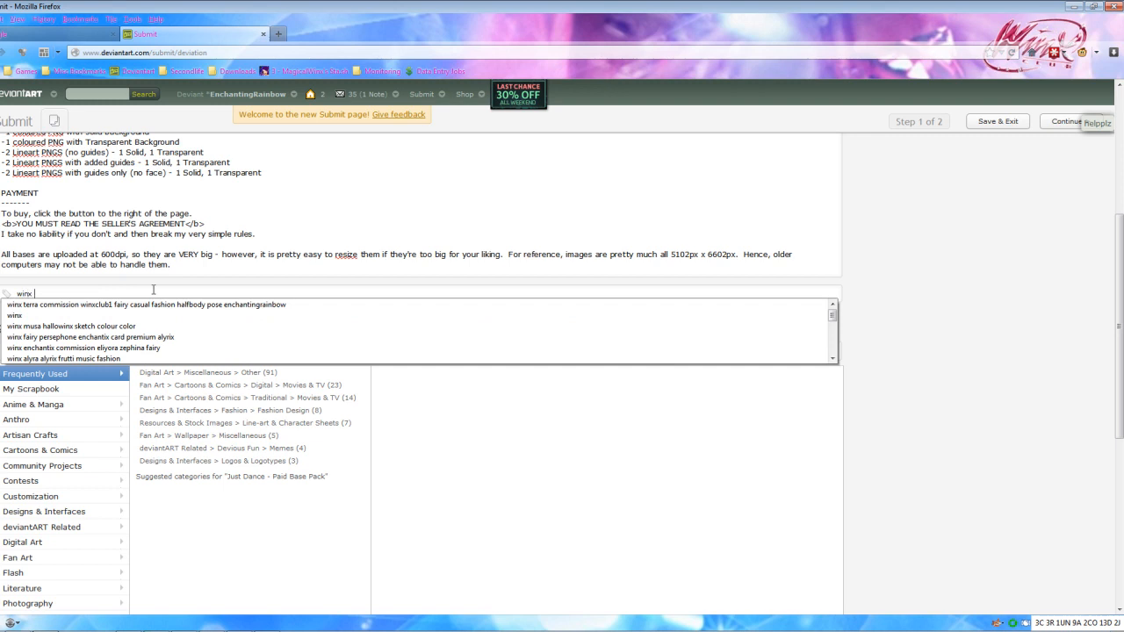
type(" base body croquis paid download pa")
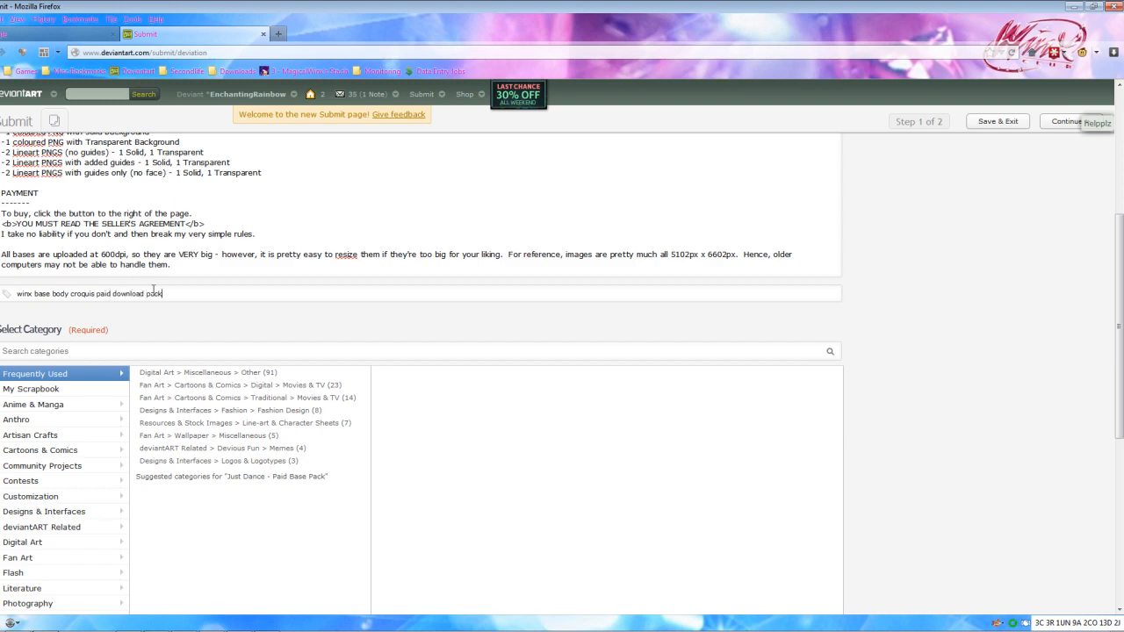
type("ck")
left_click(234, 374)
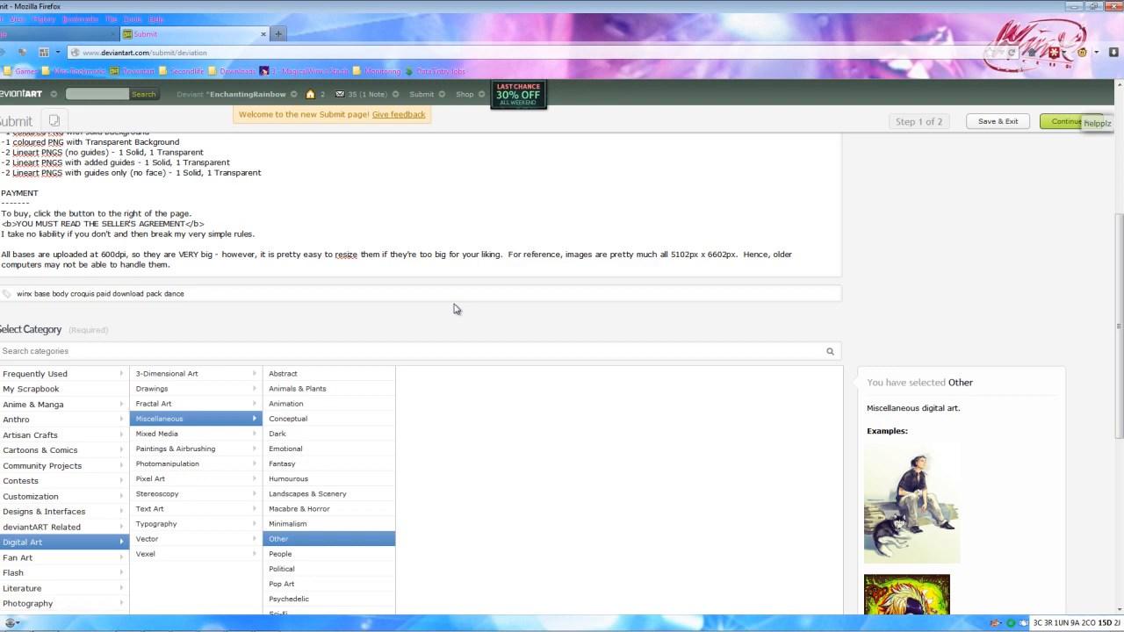
Step: Expand the gallery and group options and add the Bases gallery folder as a destination for the deviation
scroll(456, 309, "down", 2)
scroll(456, 309, "down", 8)
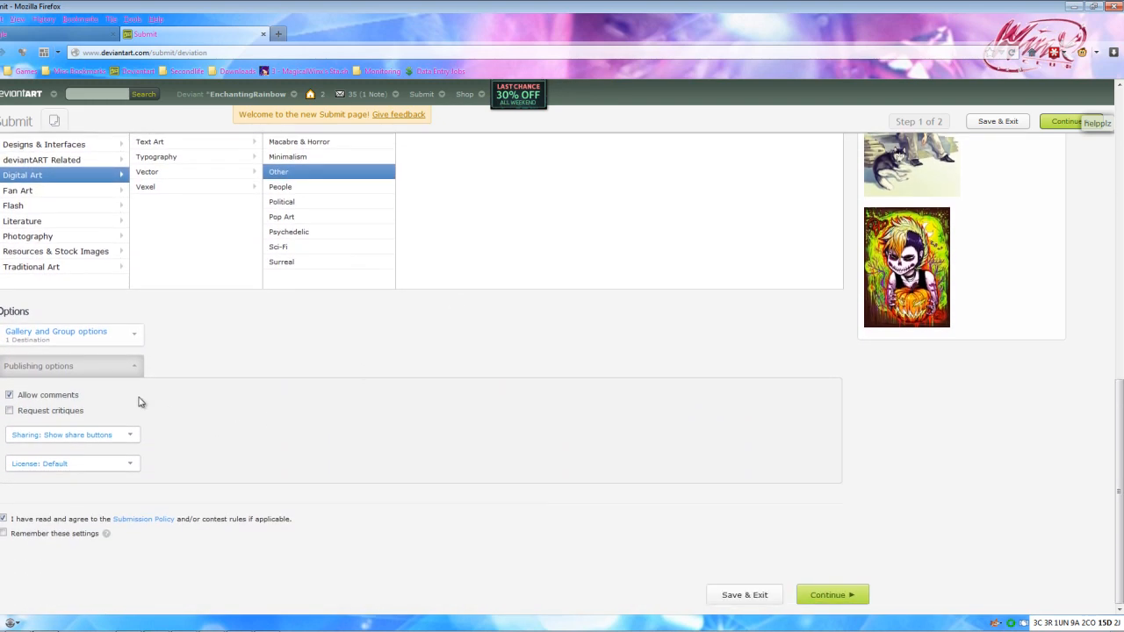
left_click(35, 335)
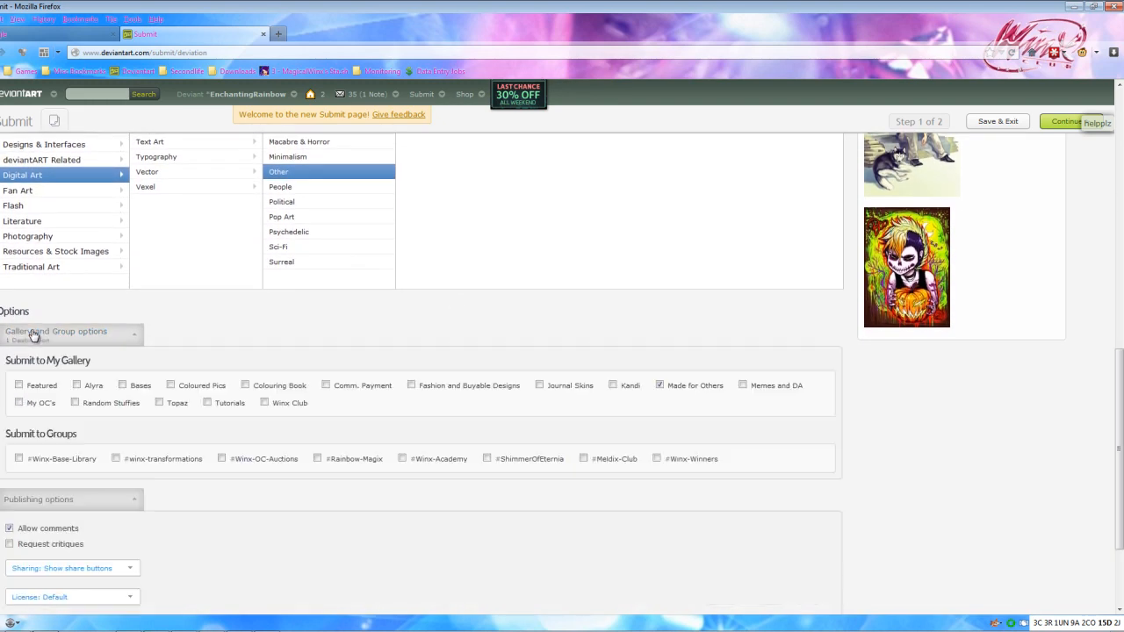
left_click(123, 386)
scroll(157, 353, "down", 3)
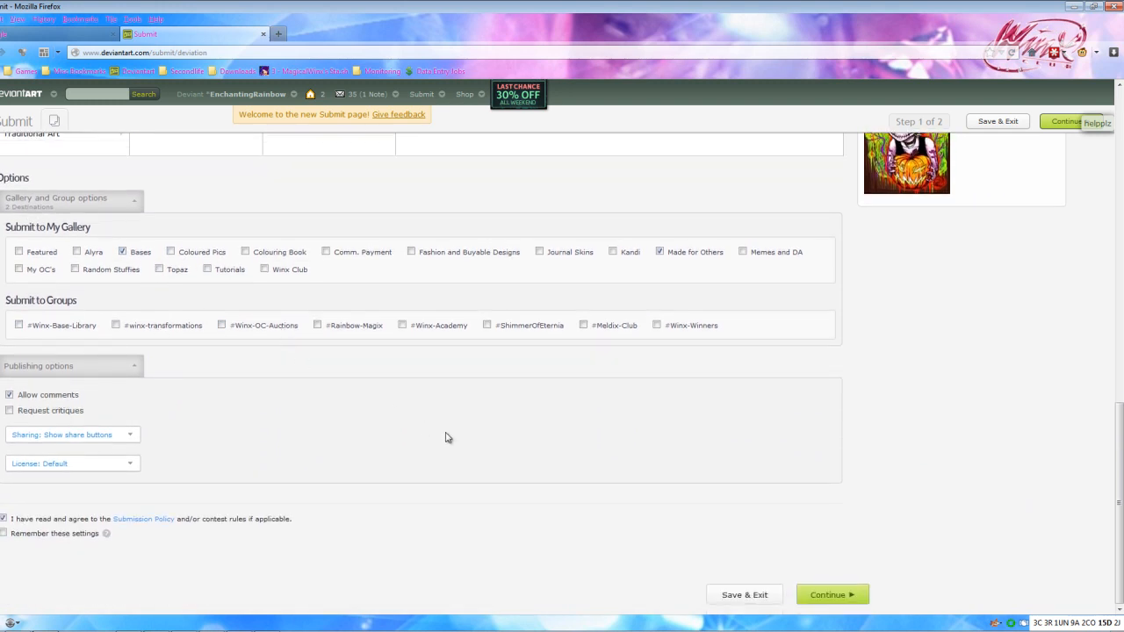
Step: Review the completed submission form, from the features and description to the gallery and publishing options
scroll(1086, 419, "up", 10)
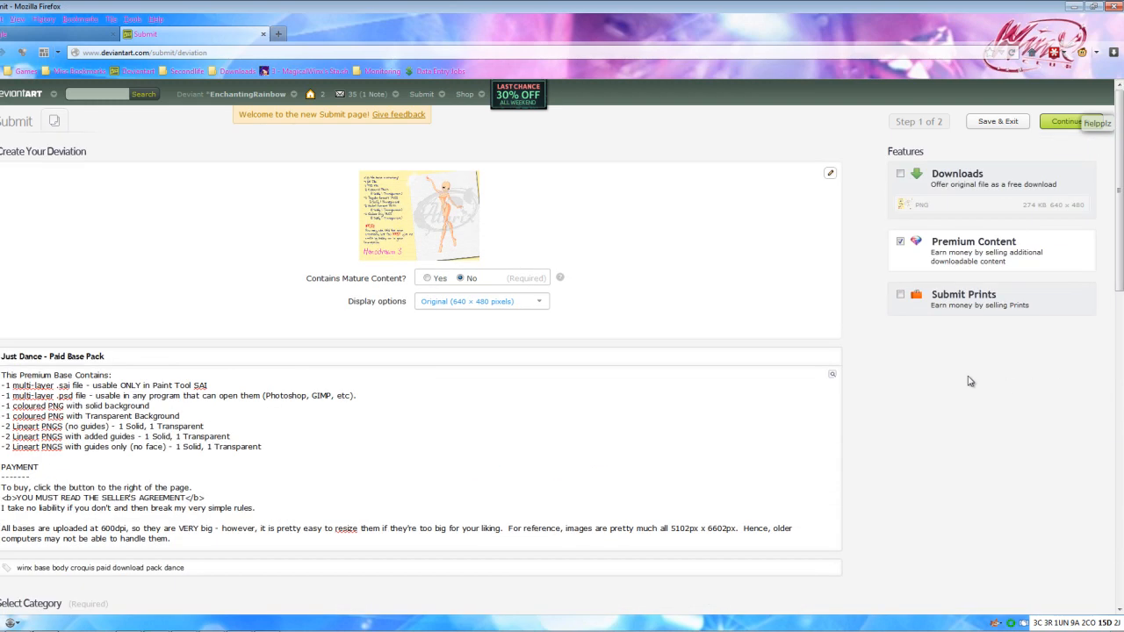
scroll(622, 264, "down", 2)
scroll(622, 263, "down", 18)
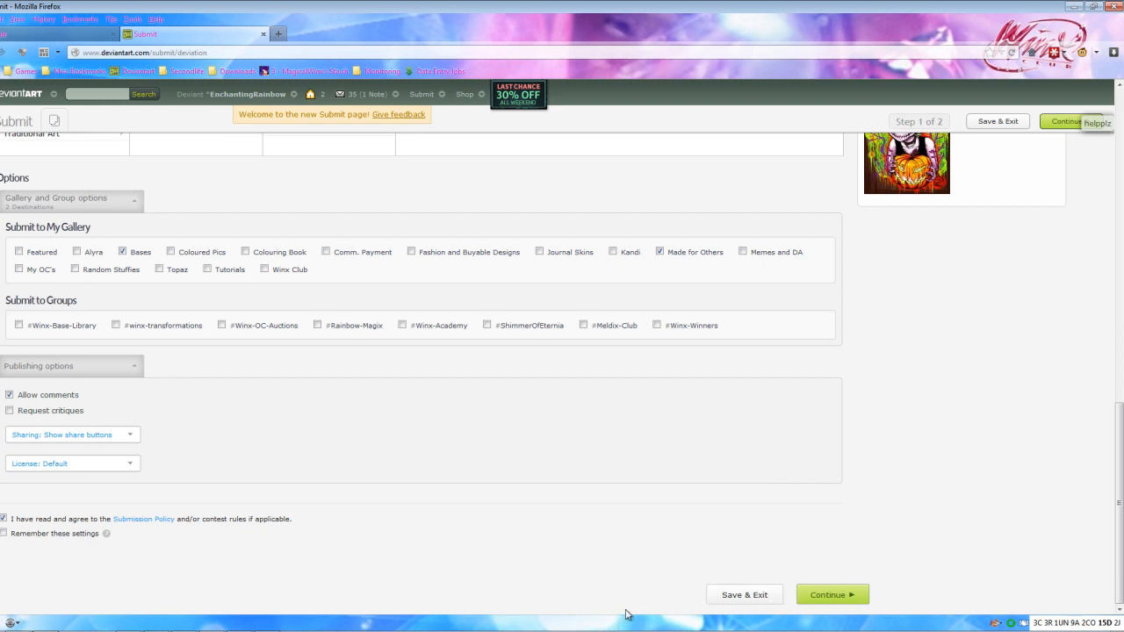
scroll(626, 614, "up", 20)
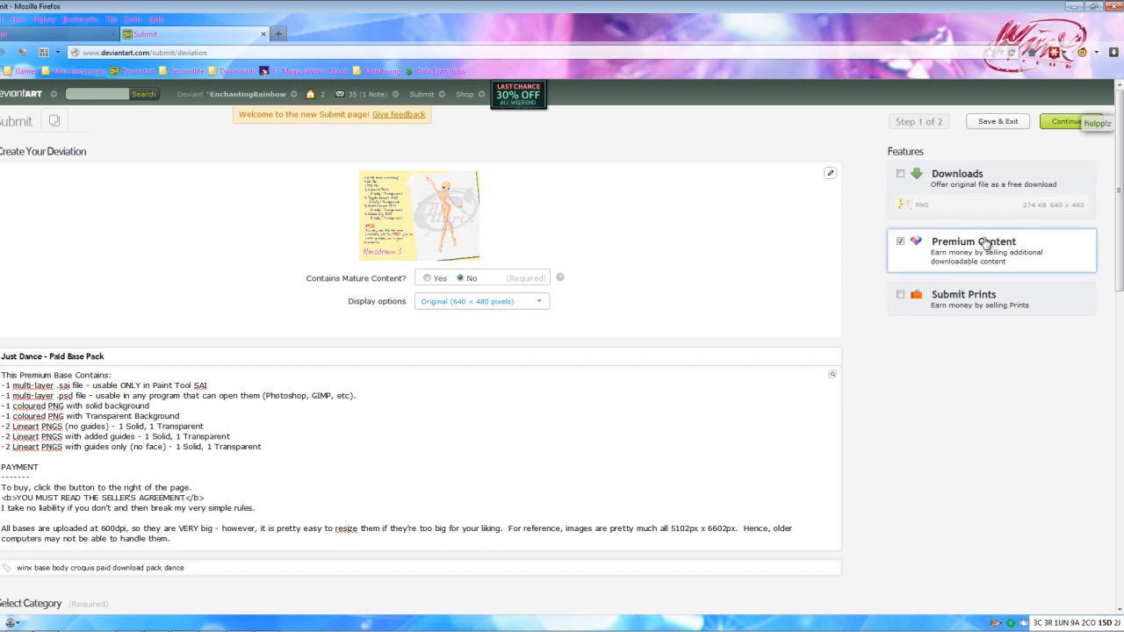
scroll(808, 267, "down", 10)
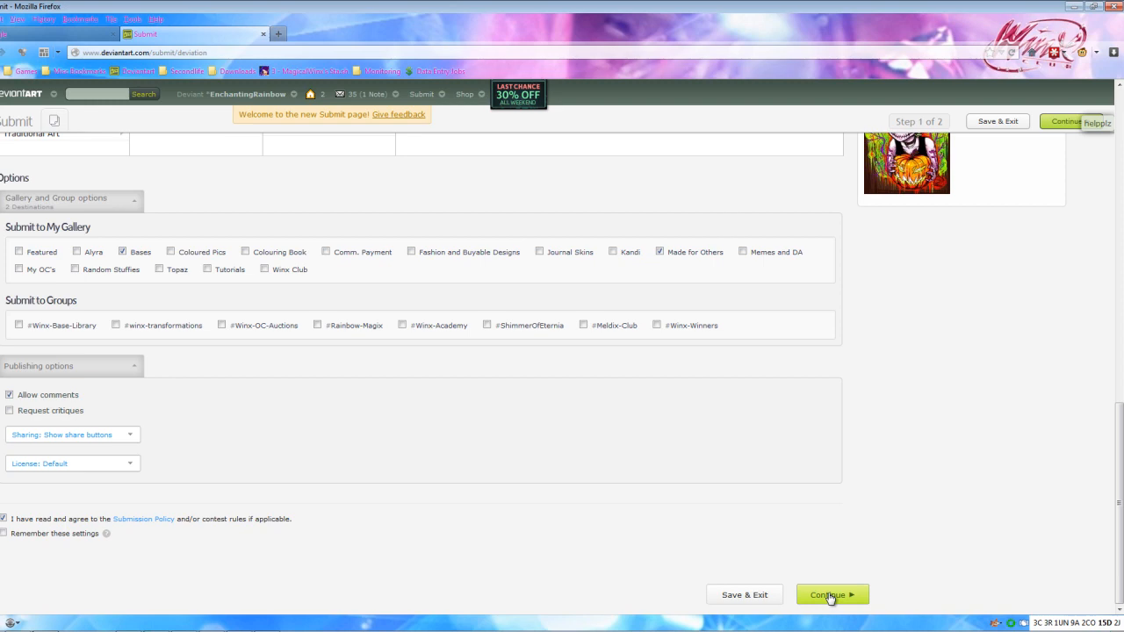
scroll(961, 431, "up", 10)
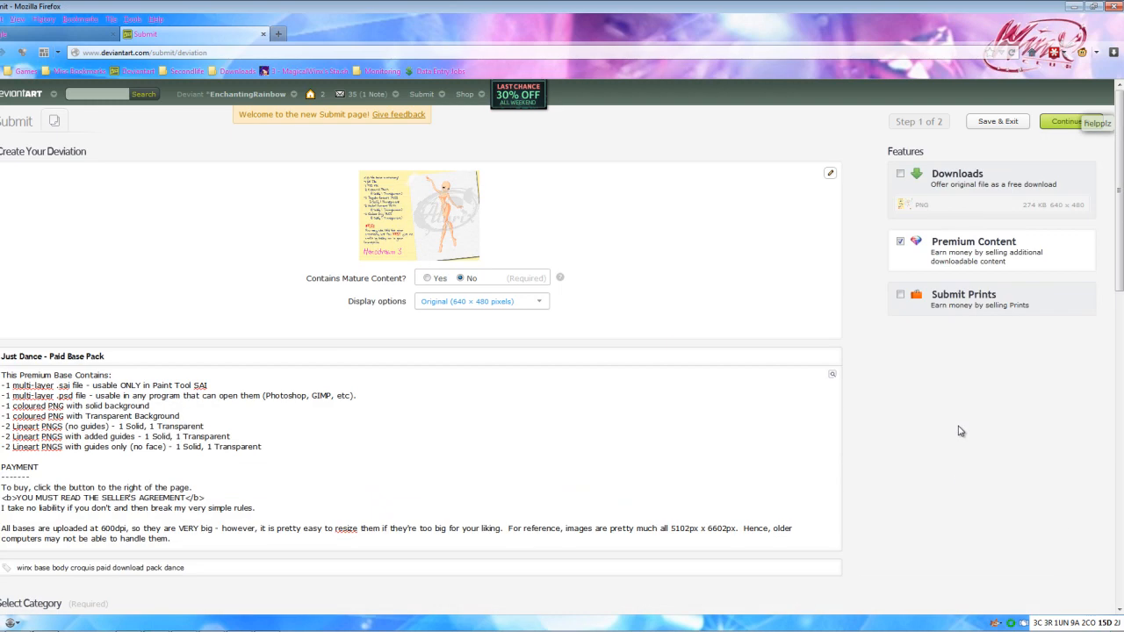
Step: Switch Premium Content off and on again, and continue to the second step of the submission
left_click(899, 245)
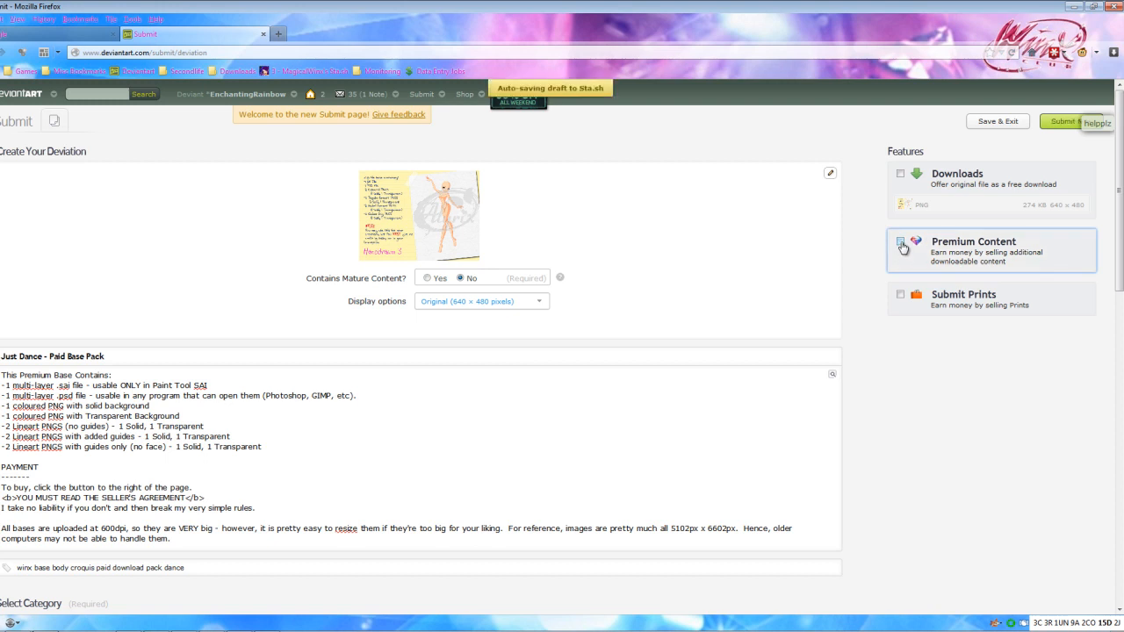
left_click(900, 244)
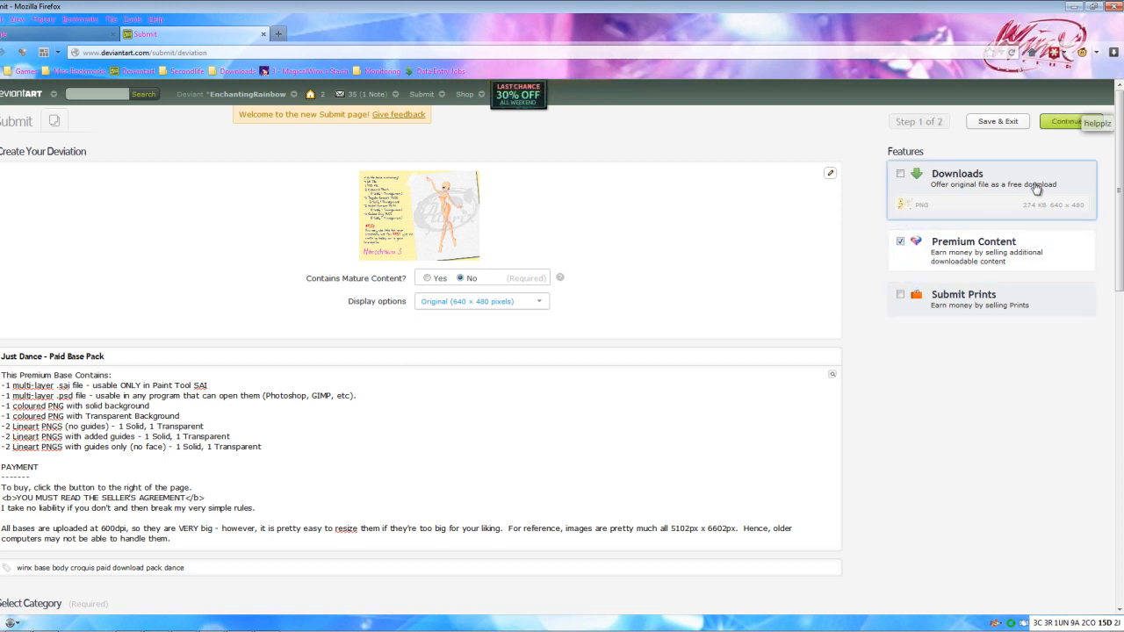
scroll(881, 349, "down", 10)
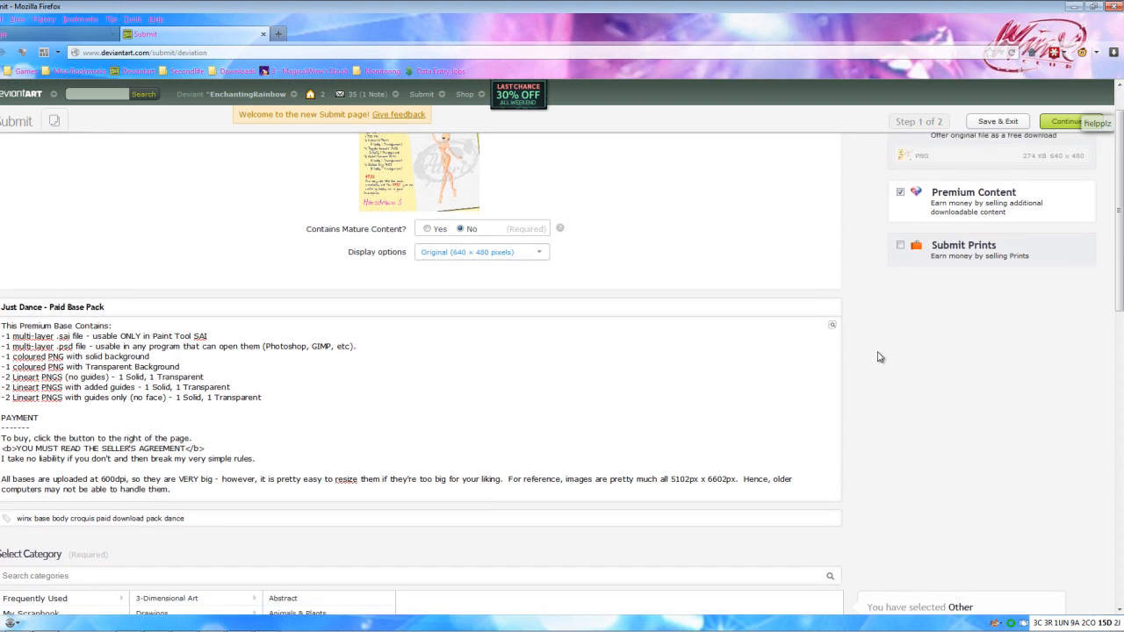
left_click(829, 596)
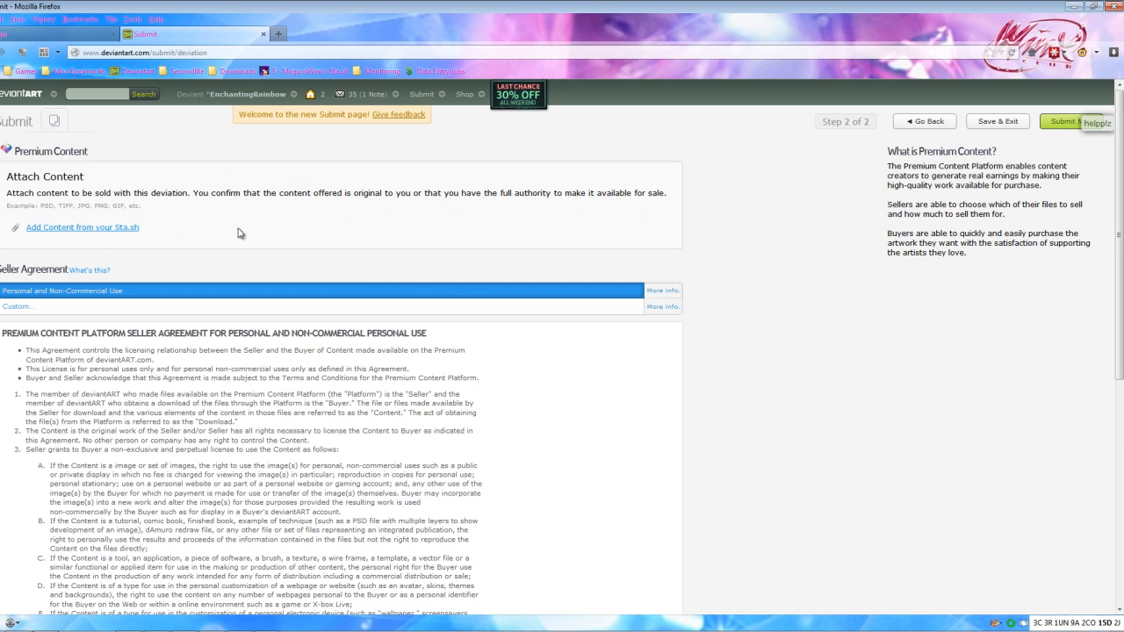
Step: Upload the just-dance-enchantingrainbow archive and attach it as the content sold with the deviation
left_click(77, 228)
left_click(549, 257)
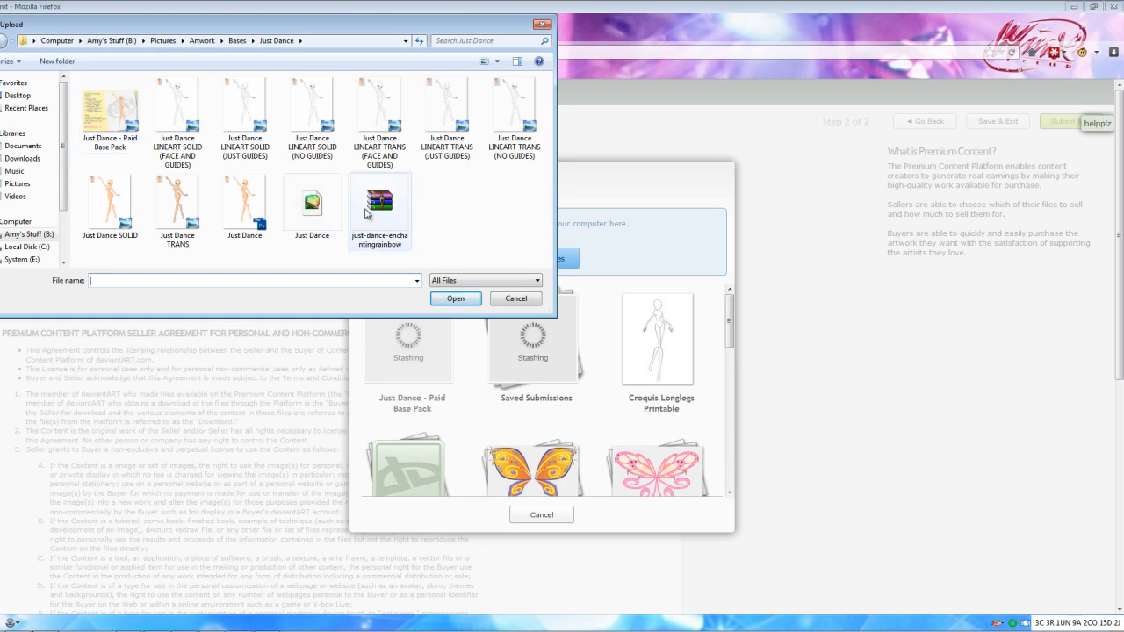
double_click(367, 215)
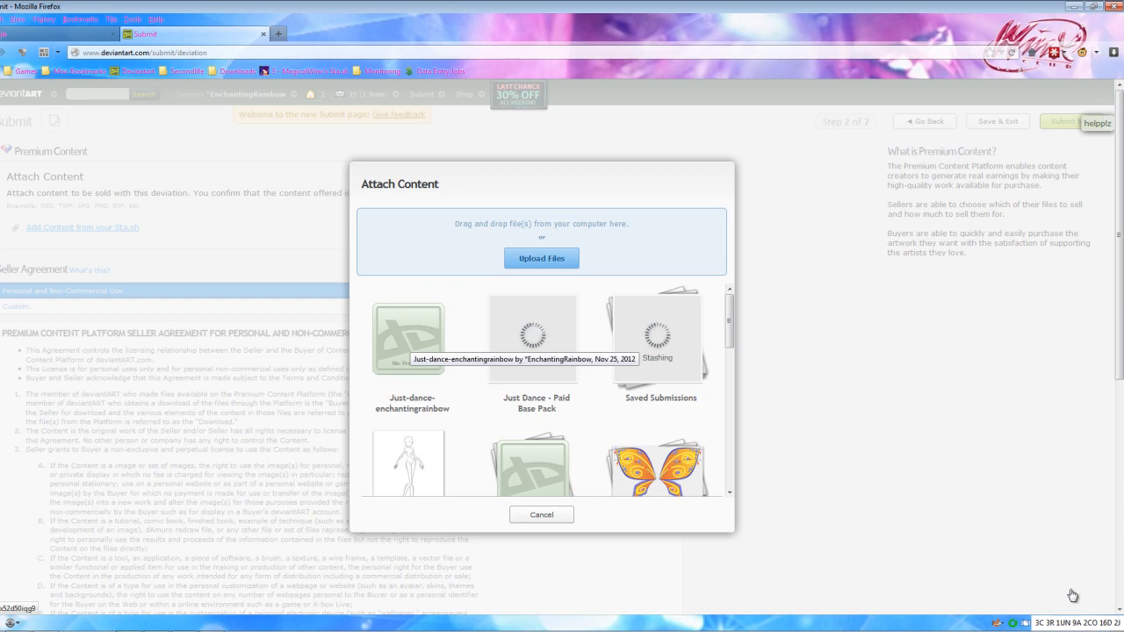
left_click(404, 347)
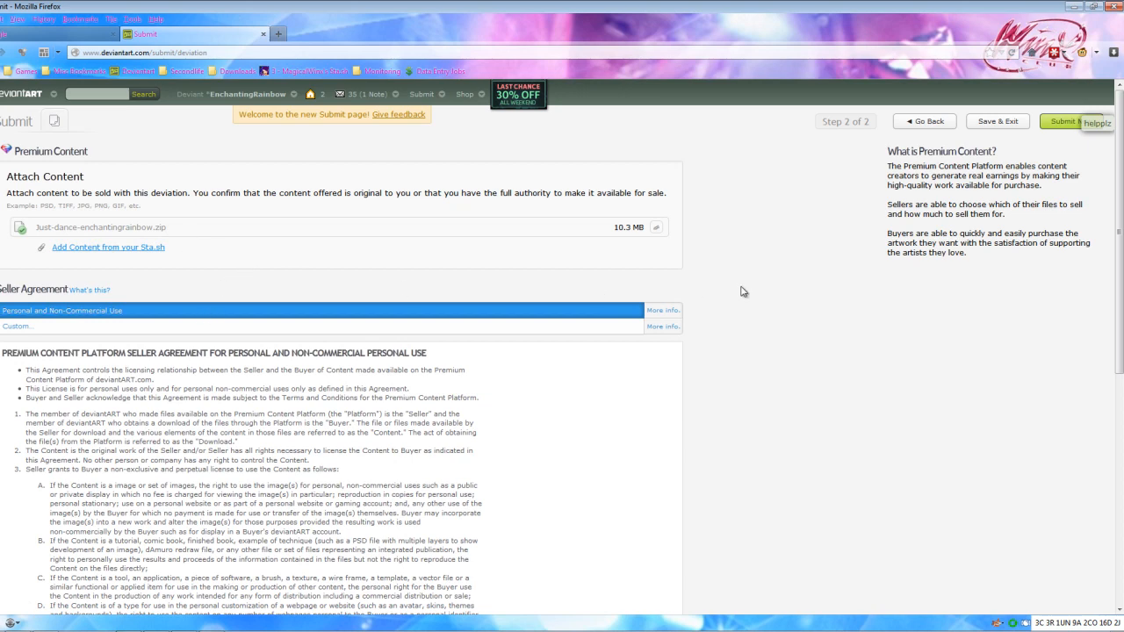
Step: Look over the Personal and Non-Commercial Use agreement and the pricing section, and switch the seller agreement to Custom
scroll(742, 291, "down", 8)
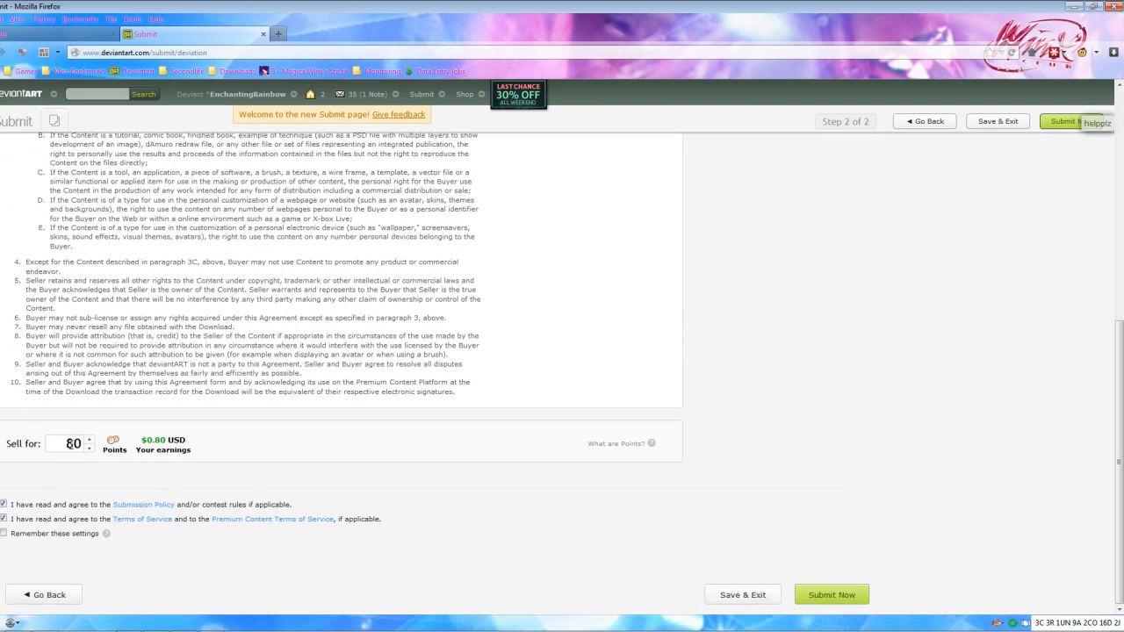
scroll(351, 452, "up", 8)
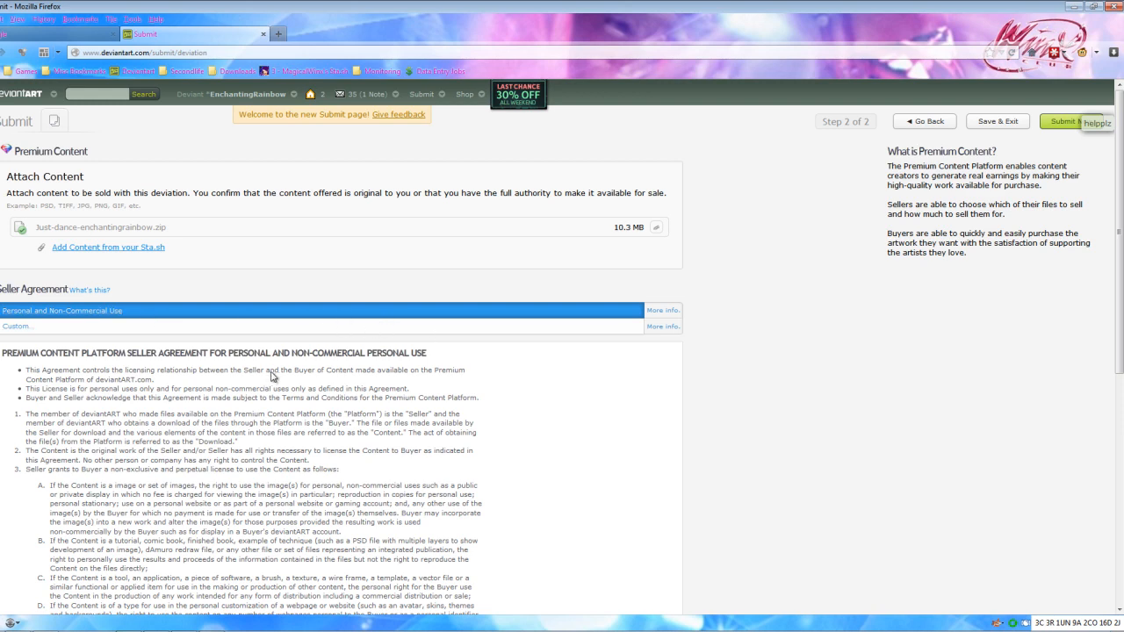
scroll(567, 444, "down", 5)
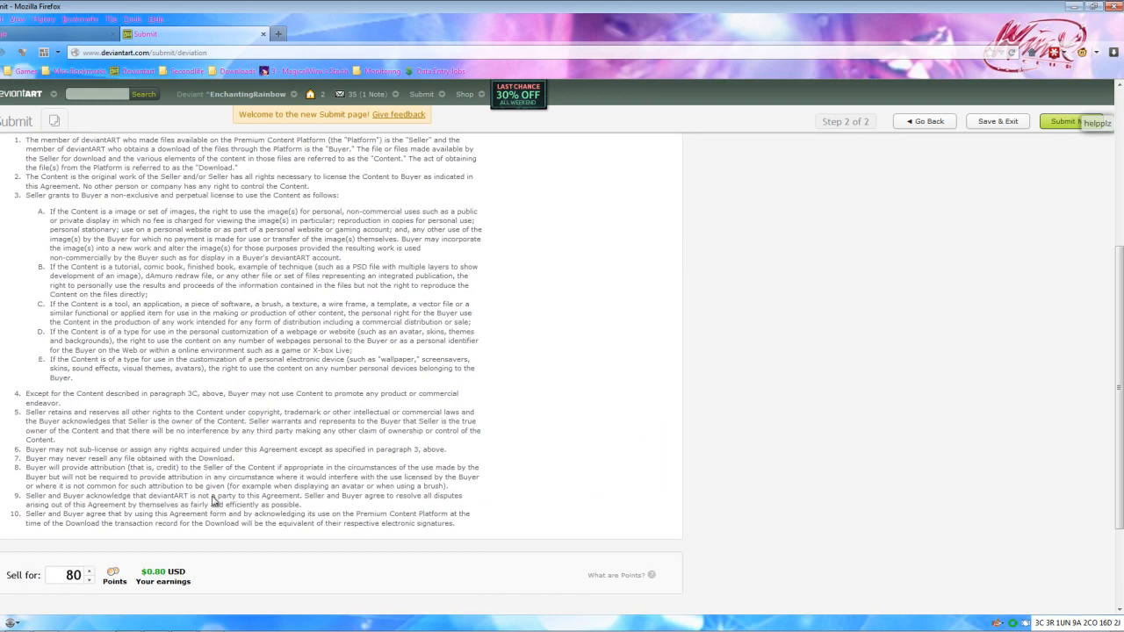
scroll(213, 500, "up", 2)
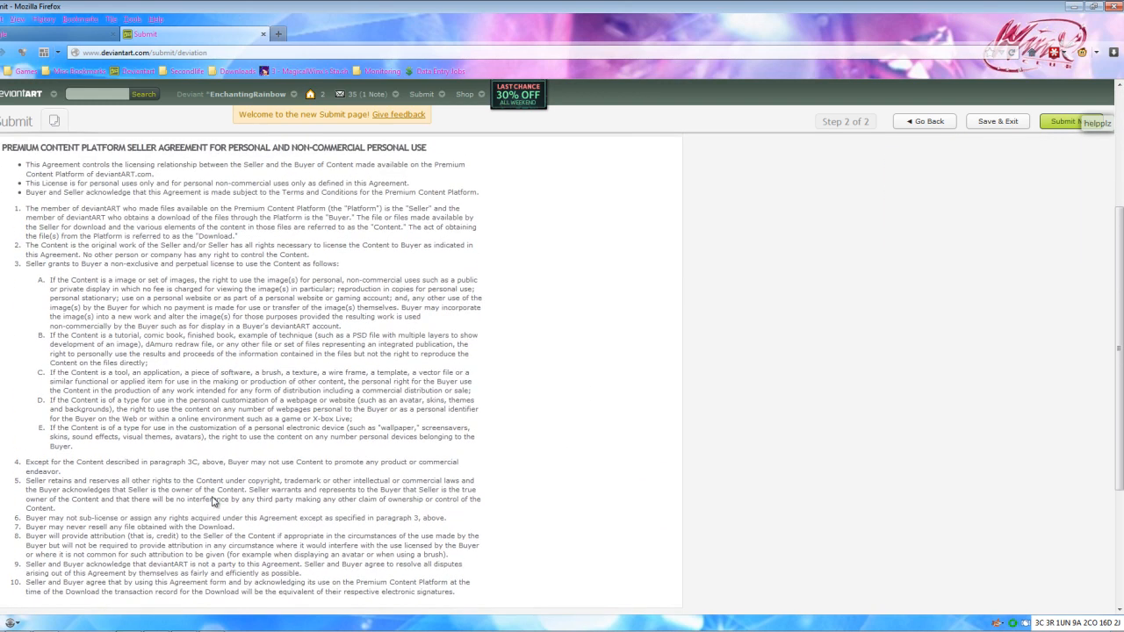
scroll(33, 312, "up", 4)
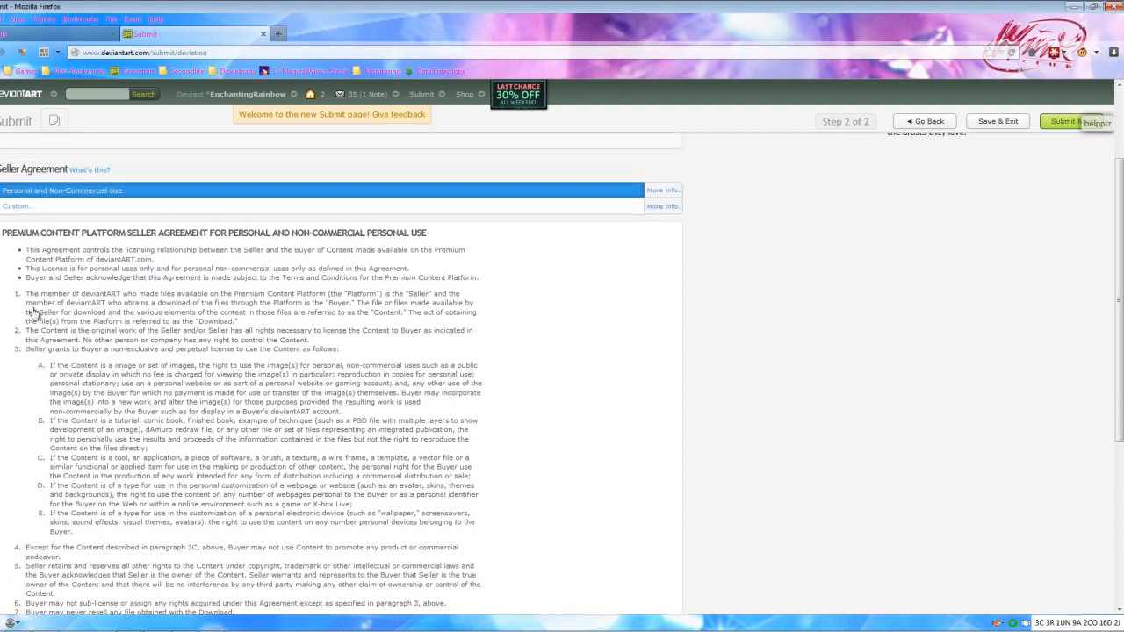
left_click(26, 327)
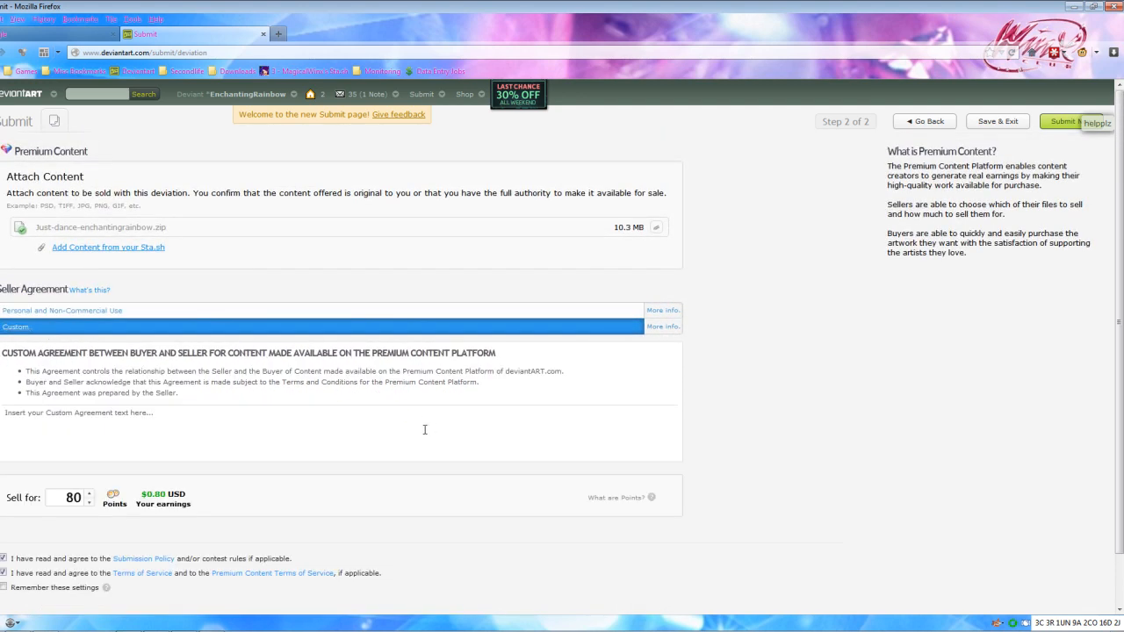
Step: Switch to INFO.txt in EditPad Lite and review the seller agreement's rules on licensing, crediting, reminders and stealing
key("alt+Tab")
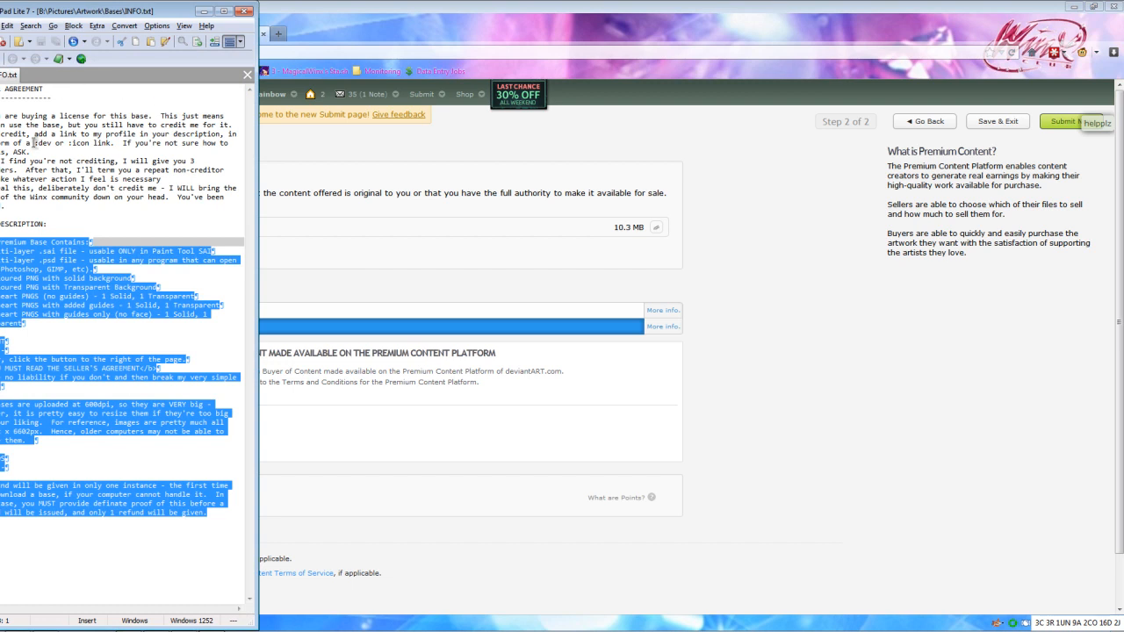
left_click(18, 115)
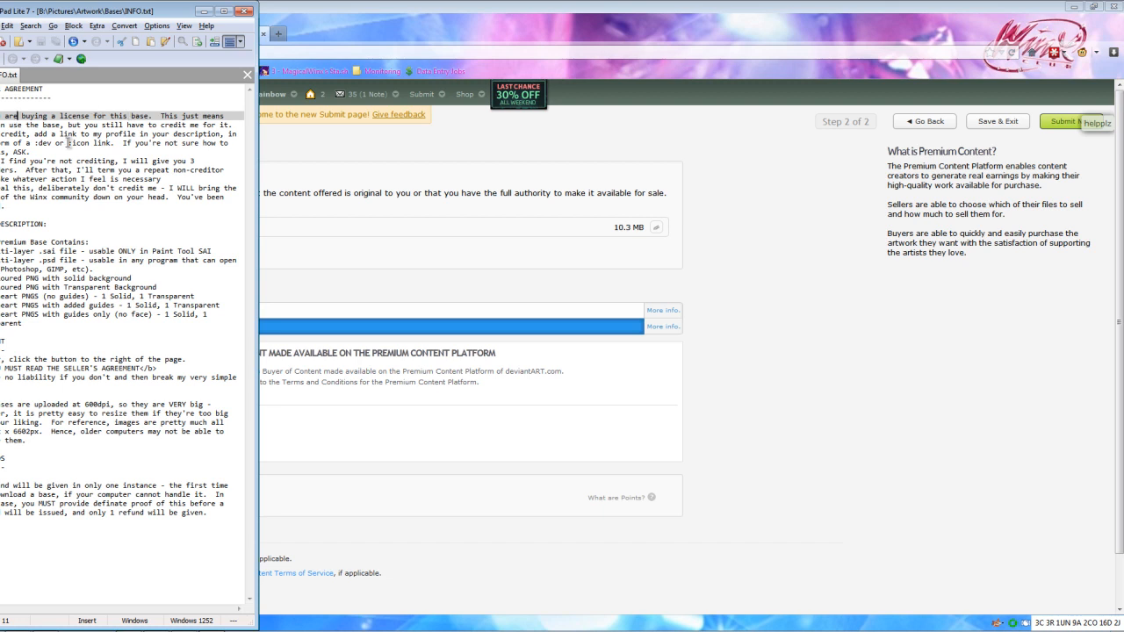
left_click_drag(32, 153, 3, 133)
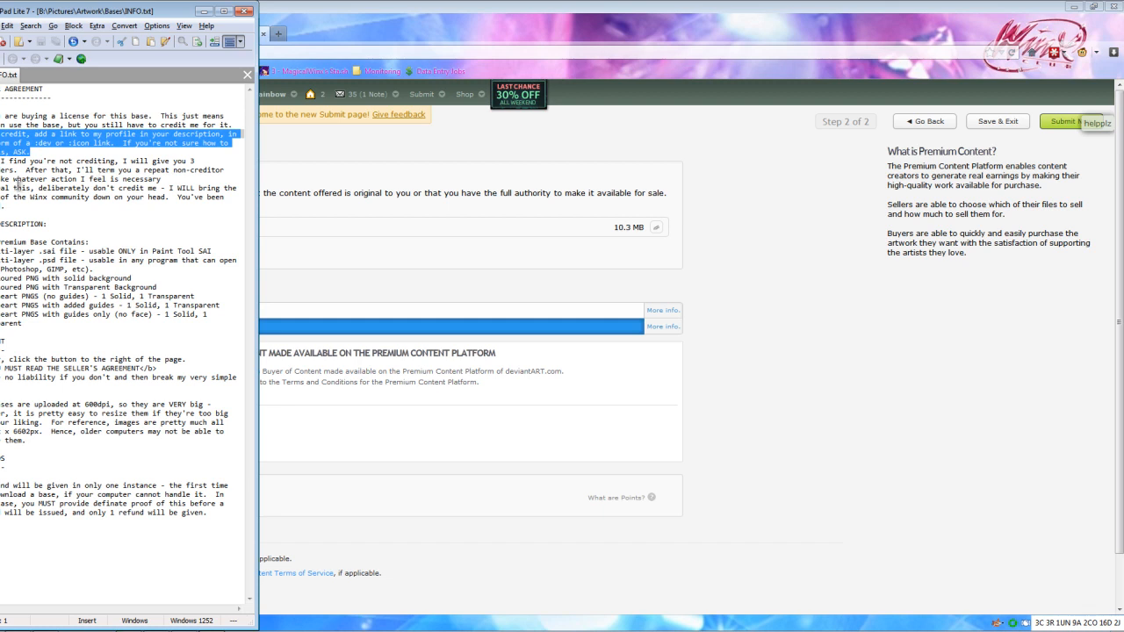
left_click(167, 180)
left_click_drag(169, 180, 1, 161)
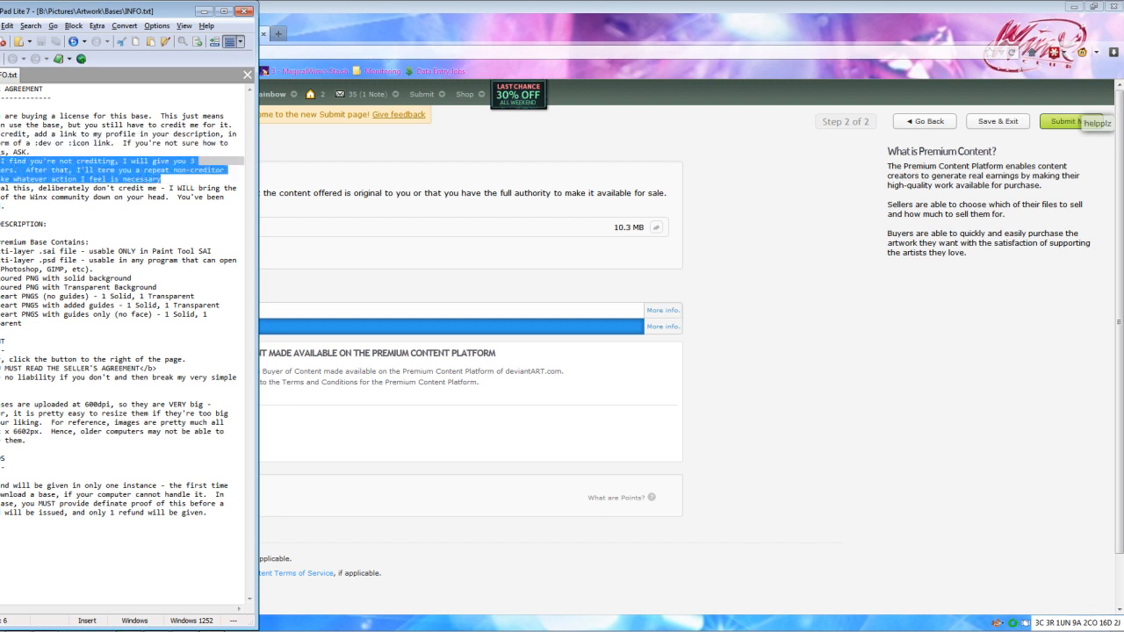
left_click_drag(8, 207, 0, 160)
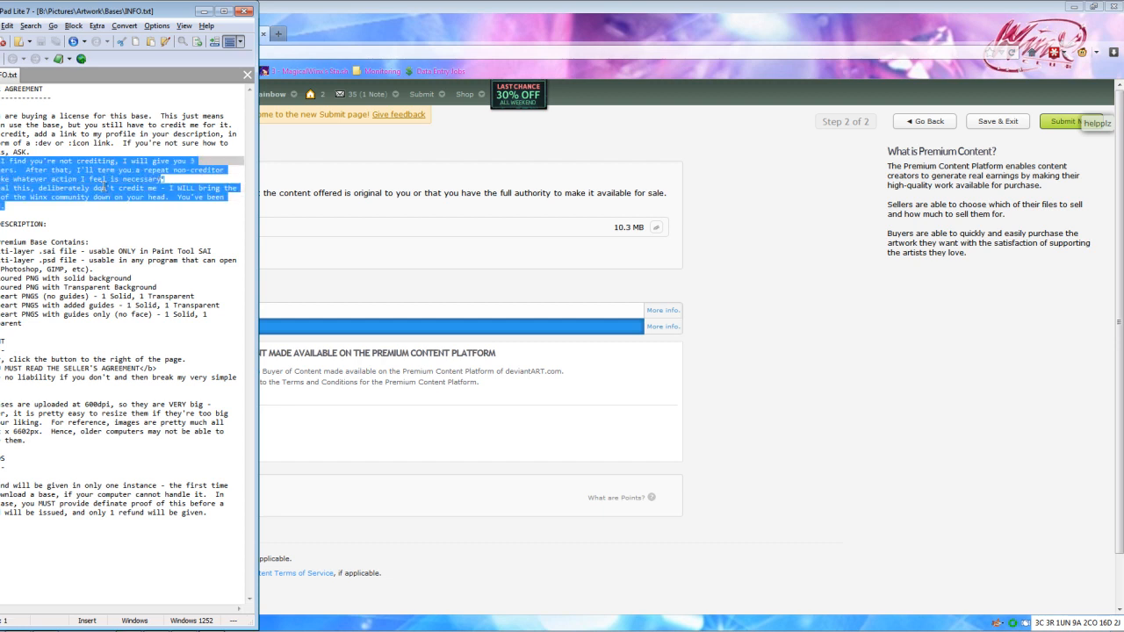
left_click(104, 187)
left_click_drag(38, 197, 149, 197)
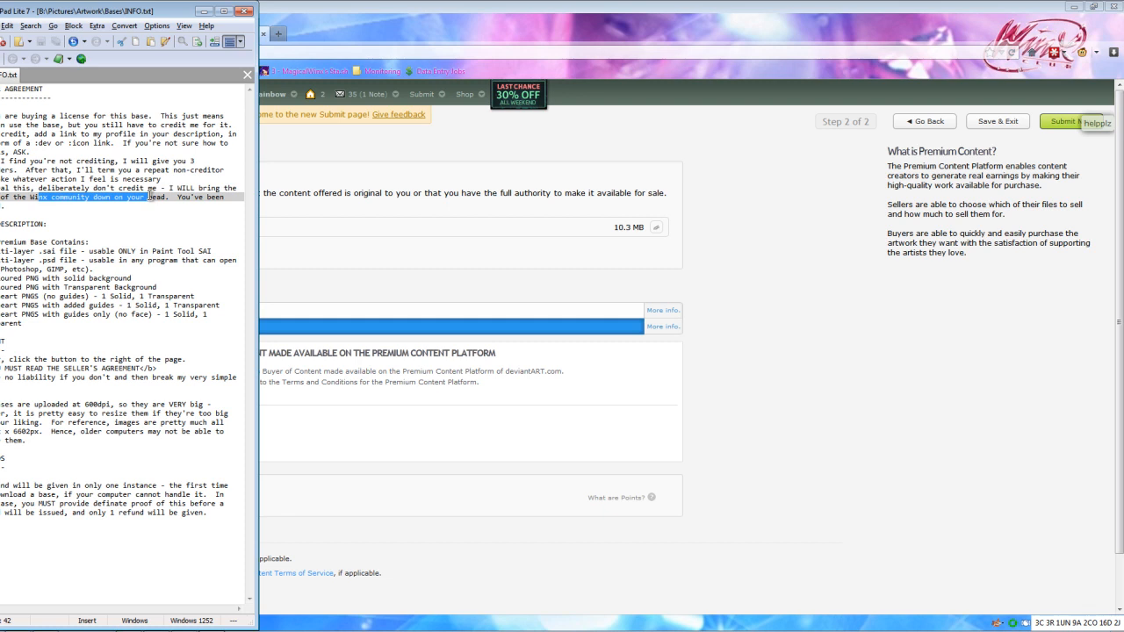
Step: Copy the whole SELLER AGREEMENT section from INFO.txt into the custom agreement text on the deviantART submission page
left_click_drag(19, 209, 4, 89)
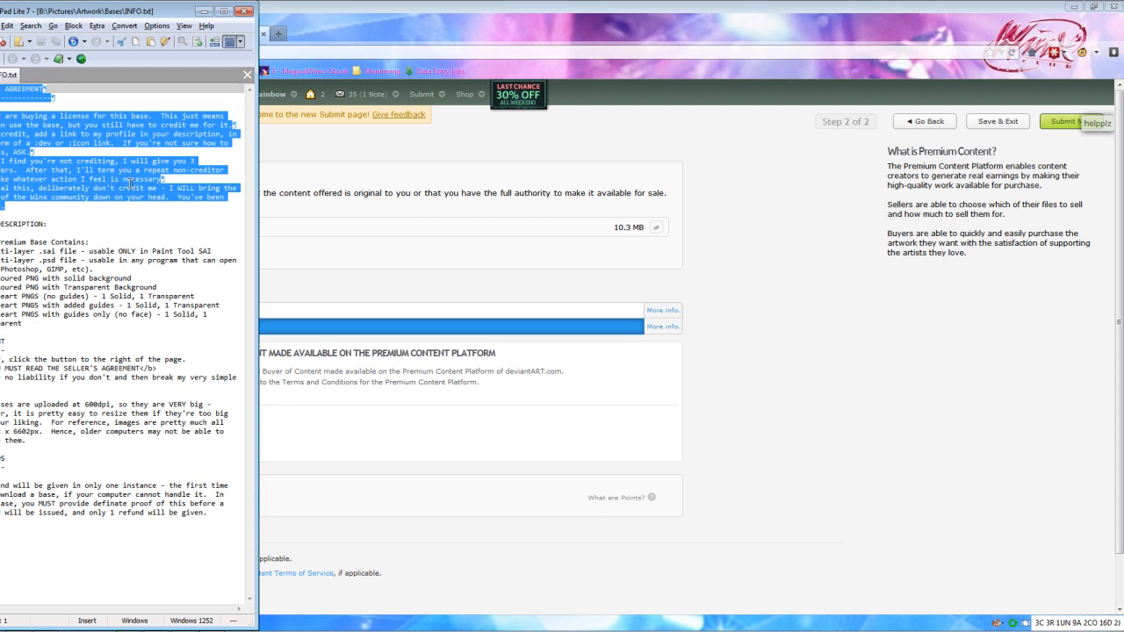
left_click(518, 332)
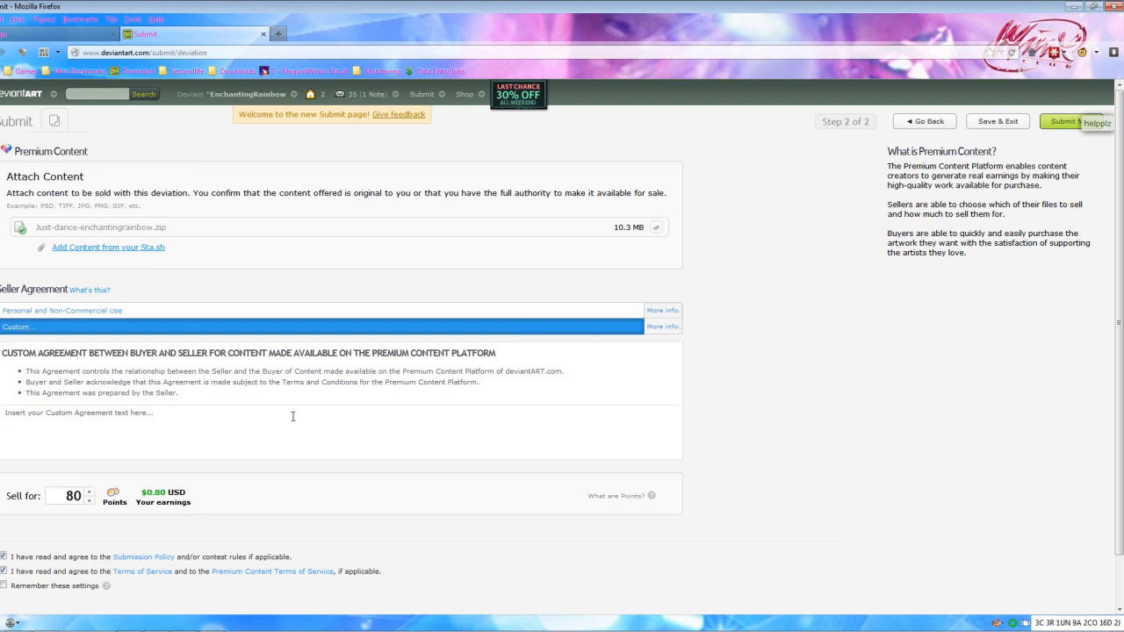
left_click(24, 325)
type("SELLER AGREEMENT ------------------  1. You are buying a license for this base.  This just means you can use the base, but you still have to credit me for it. 2. To credit, add a link to my profile in your description, in the form of a :dev or :icon link.  If you're not sure how to do this, ASK. 3. If I find you're not crediting, I will give you 3 reminders.  After that, I'll term you a repeat non-creditor and take whatever action I feel is necessary 4. Steal this, deliberately don't credit me - I WILL bring the wrath of the Winx community down on your head.  You've been warned.")
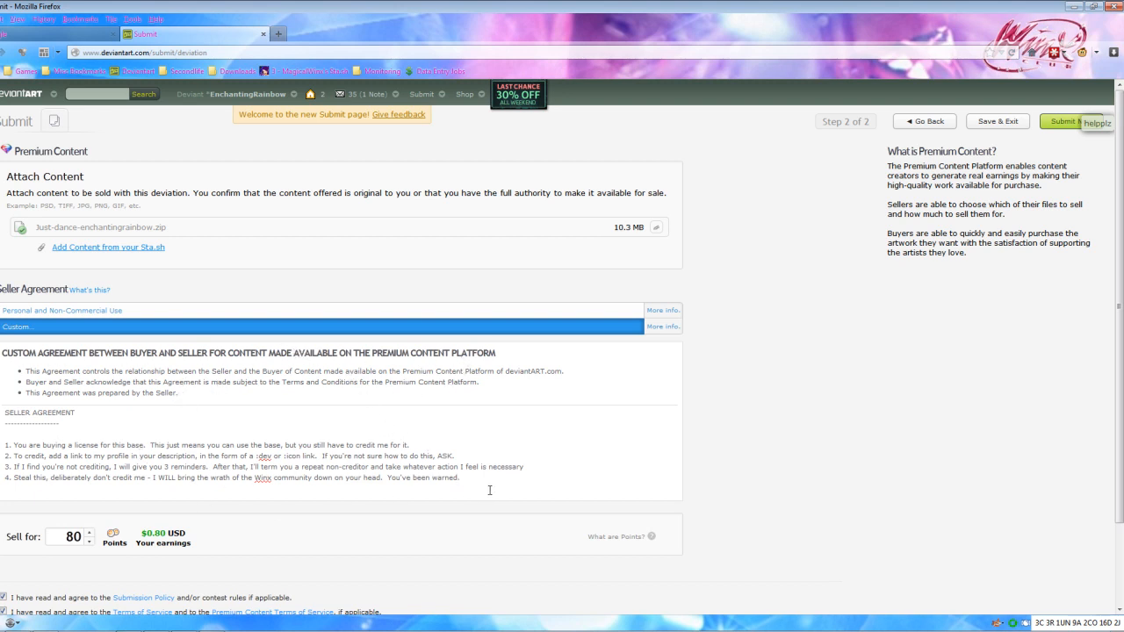
Step: Lower the deviation's selling price to 10 Points
scroll(489, 489, "down", 2)
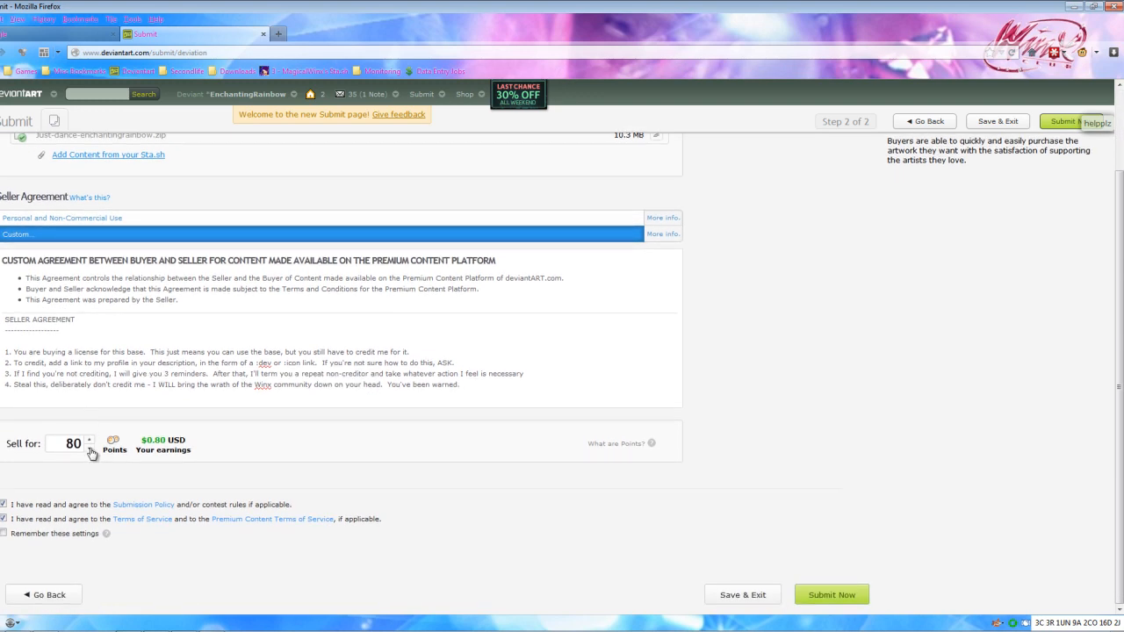
scroll(90, 455, "up", 1)
left_click(89, 491)
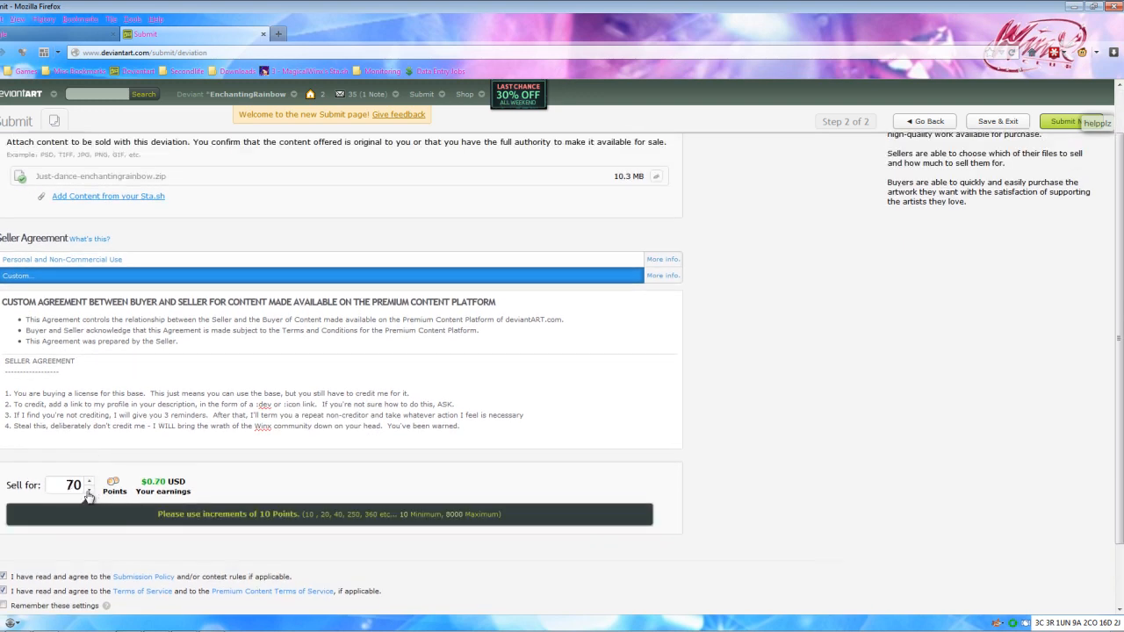
left_click(88, 492)
left_click(89, 492)
Step: Check the completed Premium Content page, submit the deviation, and expand the attachments list on its published page
scroll(220, 498, "down", 3)
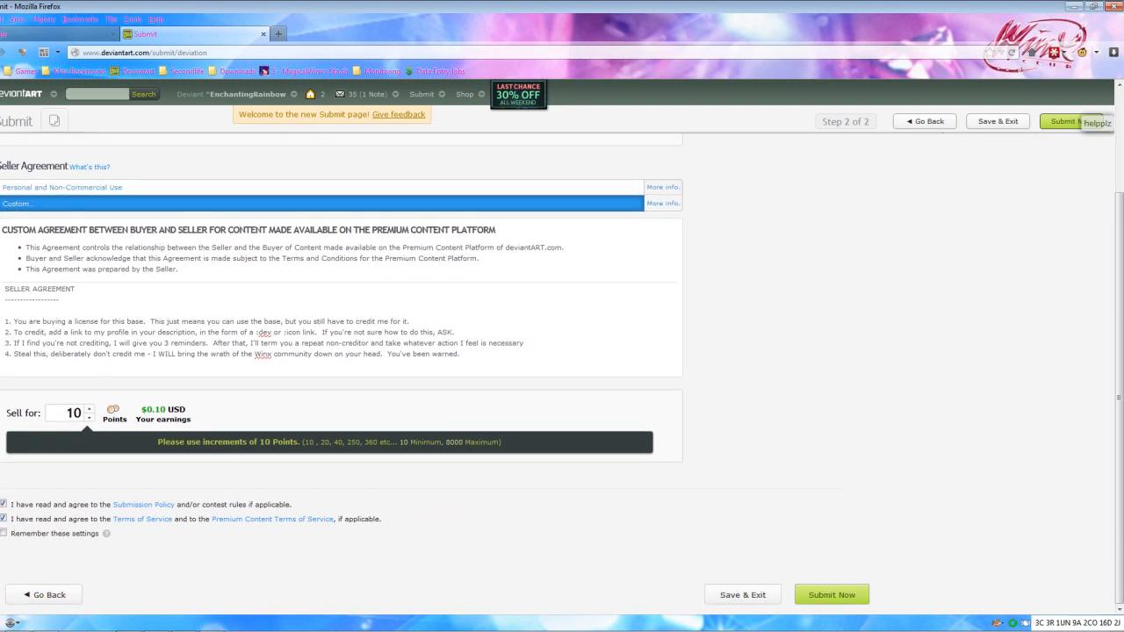
scroll(798, 367, "up", 3)
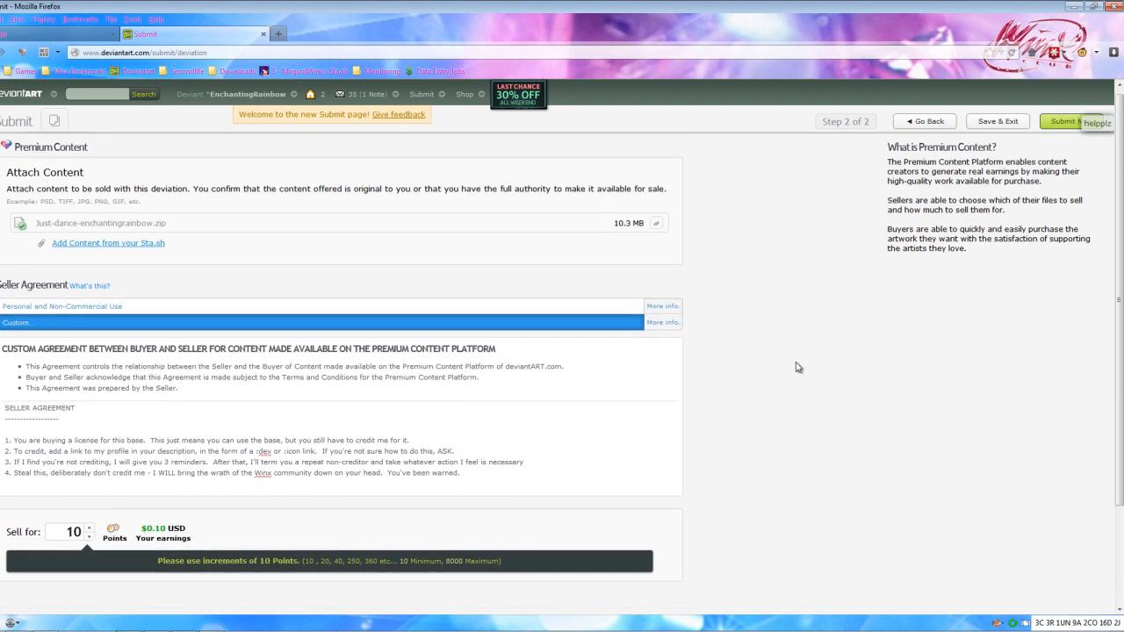
scroll(797, 366, "up", 2)
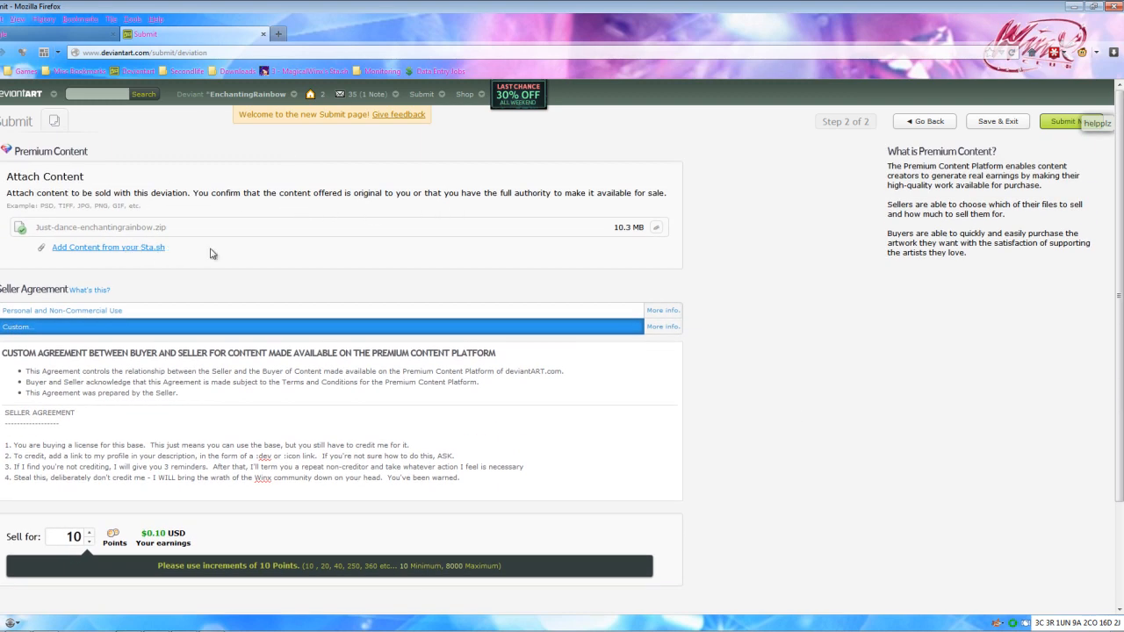
scroll(774, 254, "down", 2)
scroll(776, 254, "up", 2)
scroll(786, 257, "down", 4)
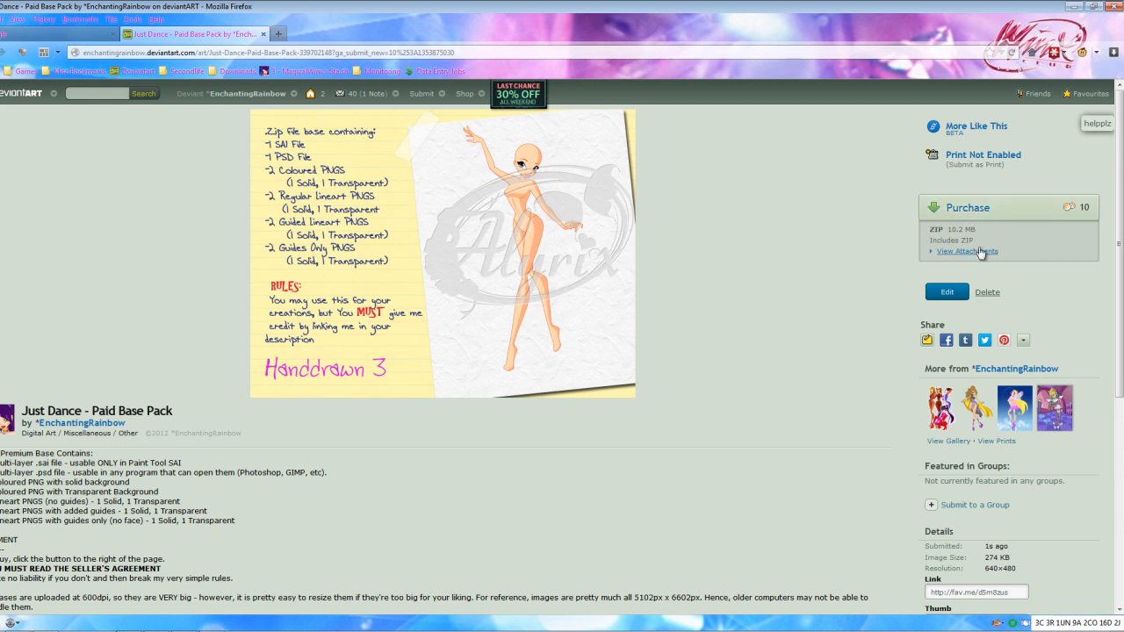
left_click(983, 252)
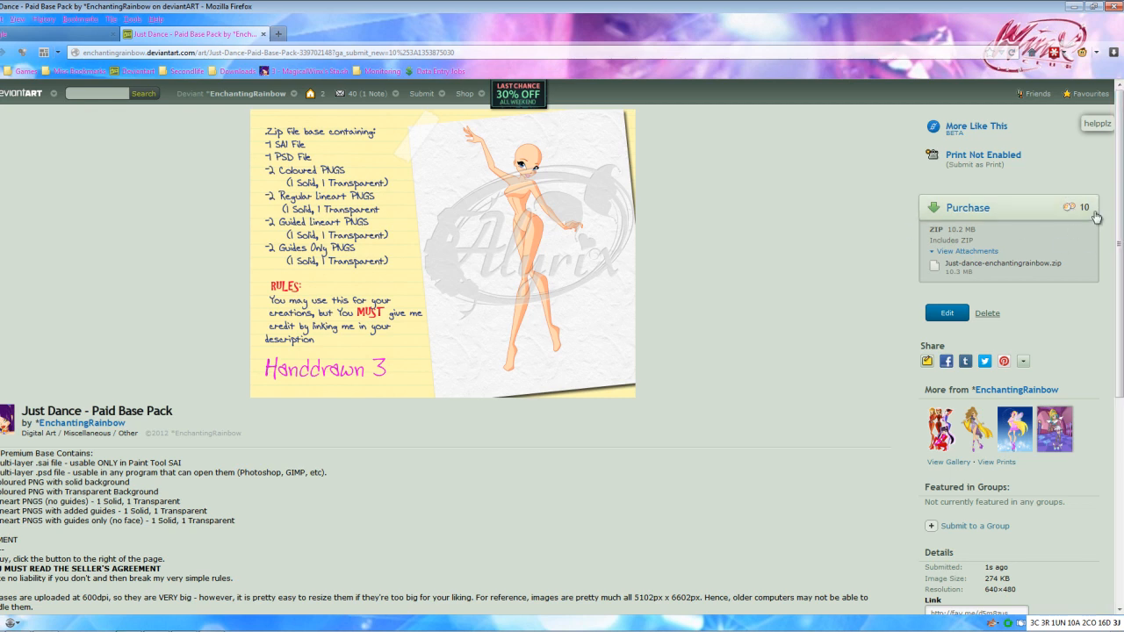
Step: Open the account's earnings page and examine the amount per paid download, the available balance and the total withdrawn
mouse_move(455, 99)
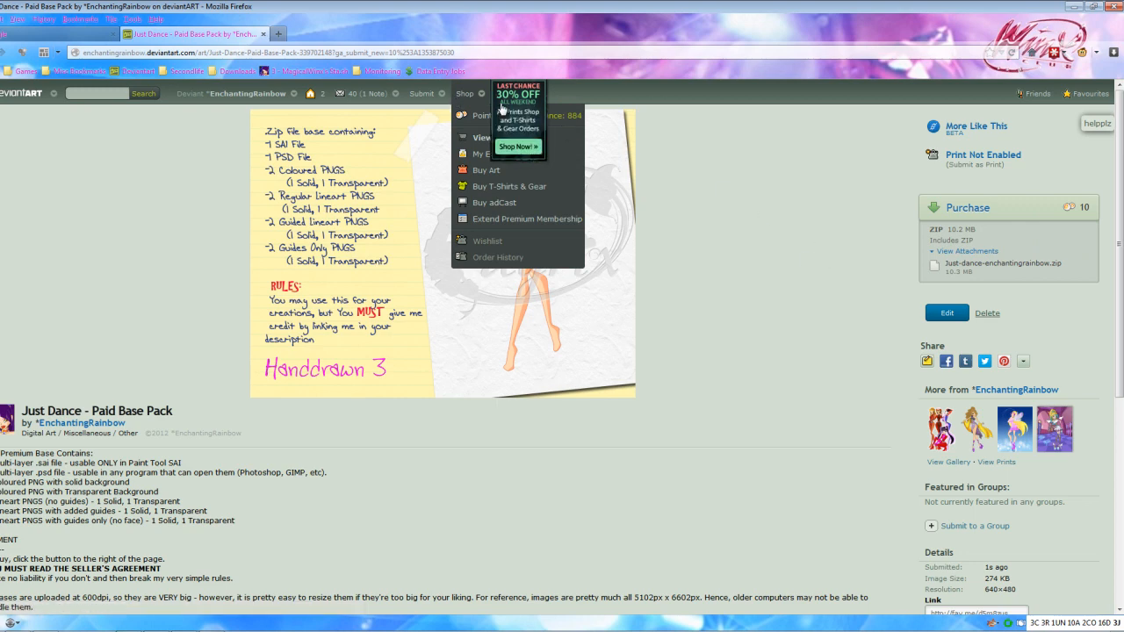
left_click(485, 155)
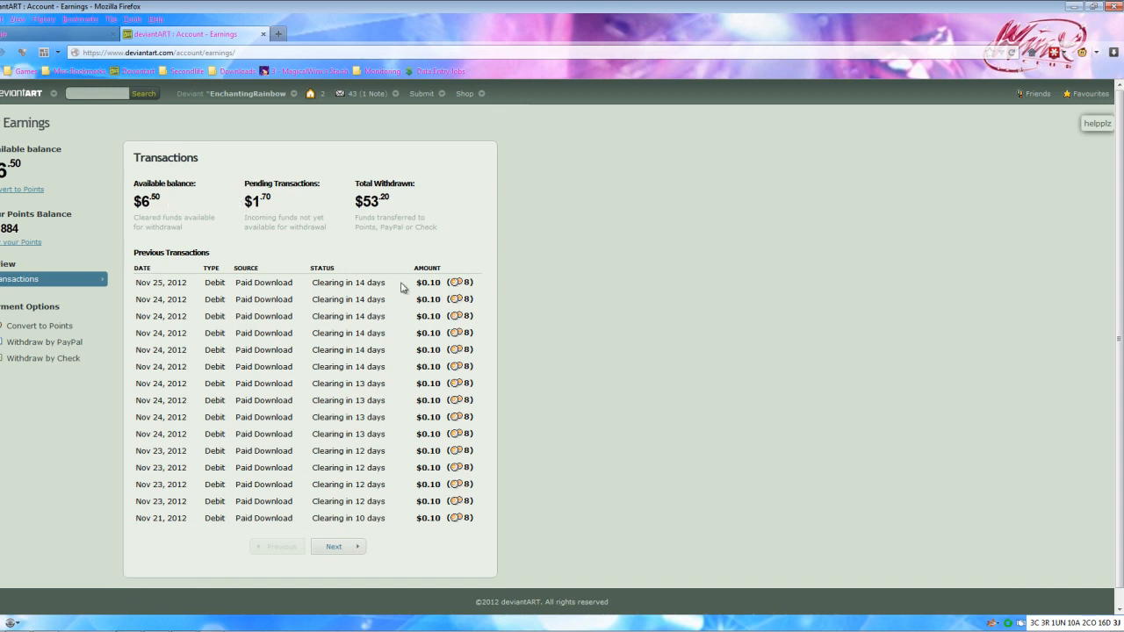
scroll(404, 288, "down", 1)
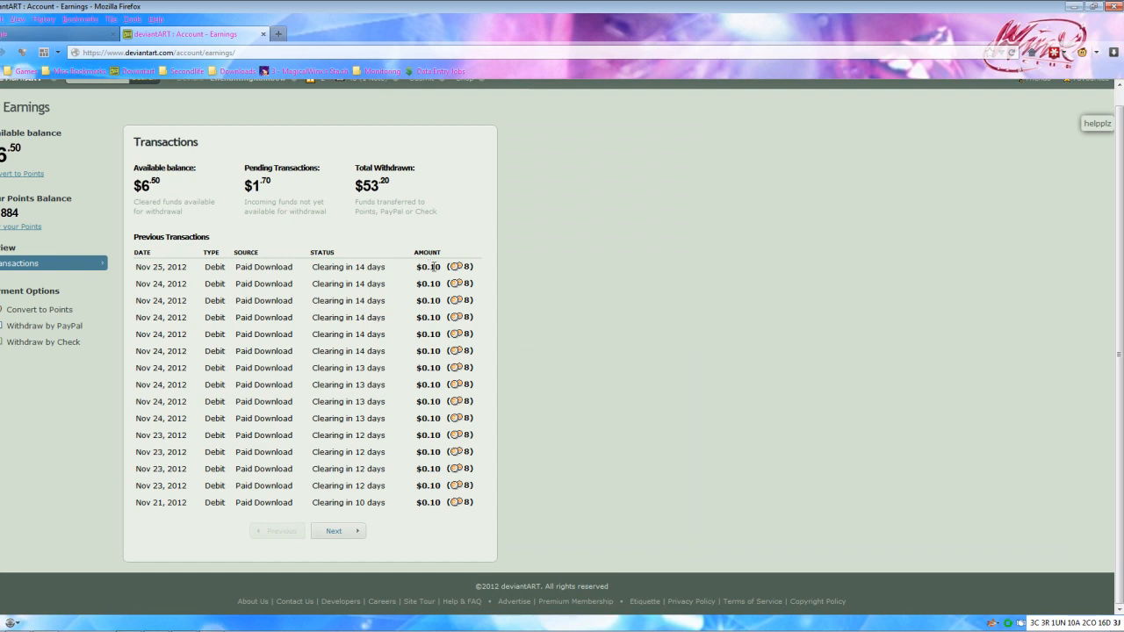
left_click_drag(433, 267, 464, 267)
left_click_drag(164, 186, 142, 187)
left_click(95, 223)
left_click_drag(397, 181, 356, 185)
left_click(438, 190)
scroll(360, 247, "up", 1)
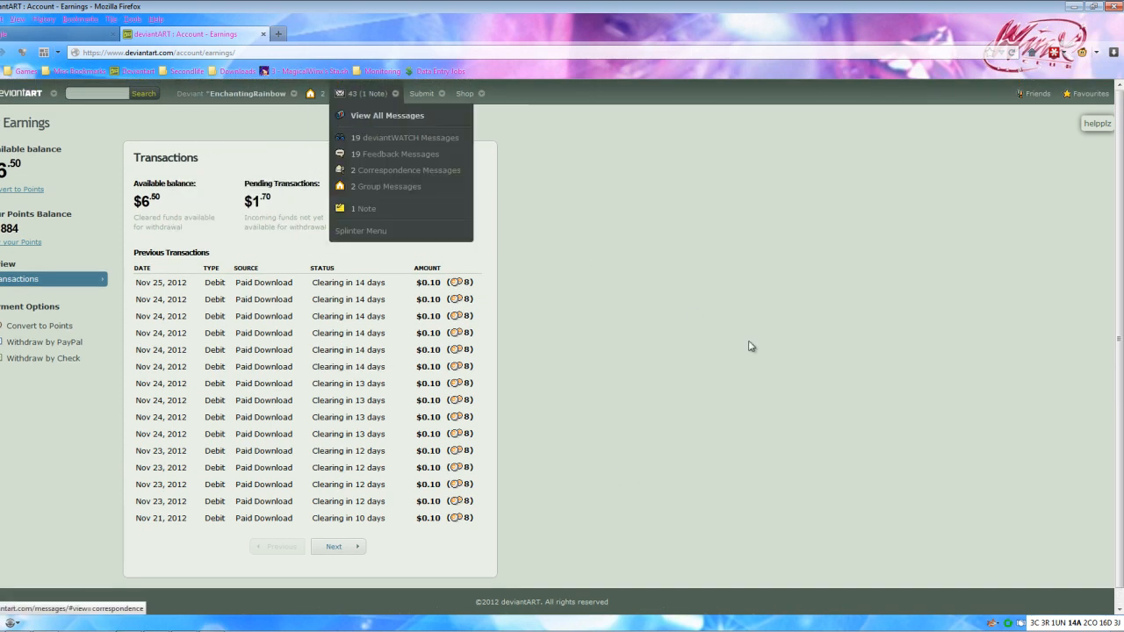